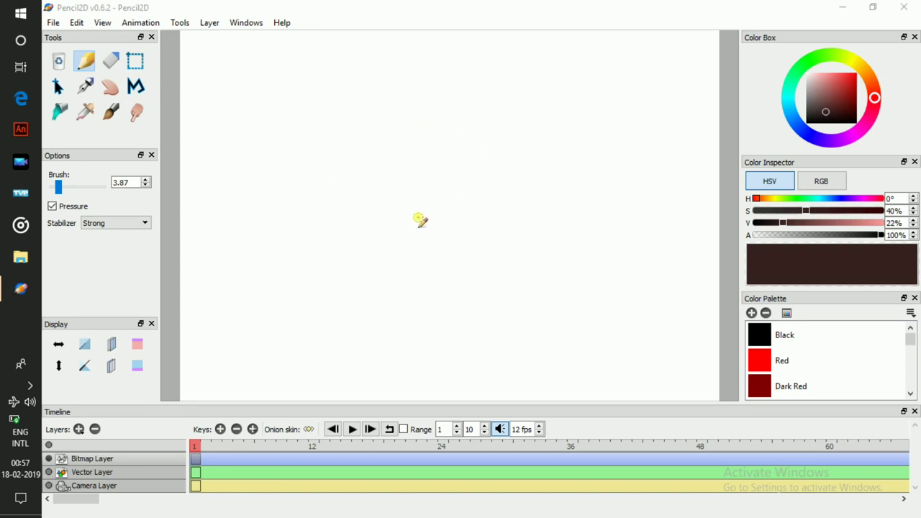
# - Sketch a round head outline with curved vertical and horizontal guide lines on the bitmap layer
pyautogui.click(418, 218)
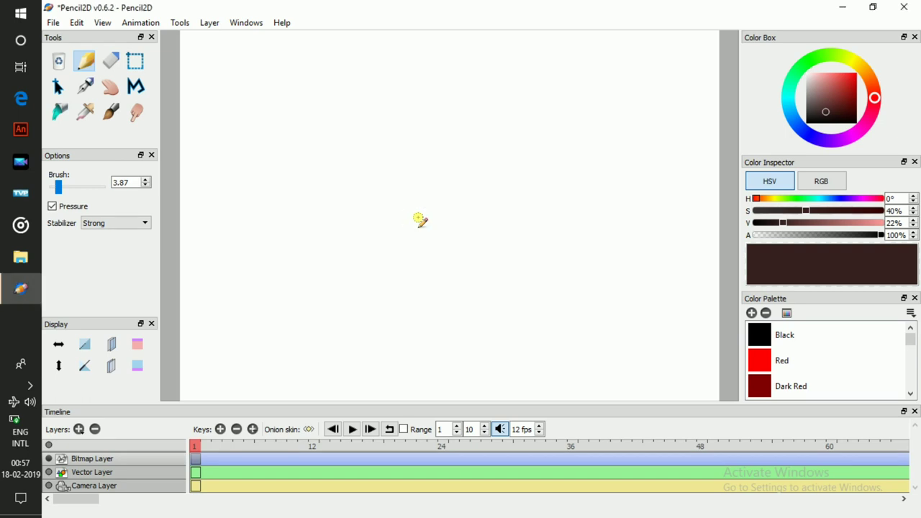
pyautogui.scroll(2, 419, 218)
pyautogui.moveTo(475, 246)
pyautogui.mouseDown()
pyautogui.moveTo(397, 269)
pyautogui.moveTo(291, 138)
pyautogui.moveTo(418, 62)
pyautogui.moveTo(481, 100)
pyautogui.mouseUp()
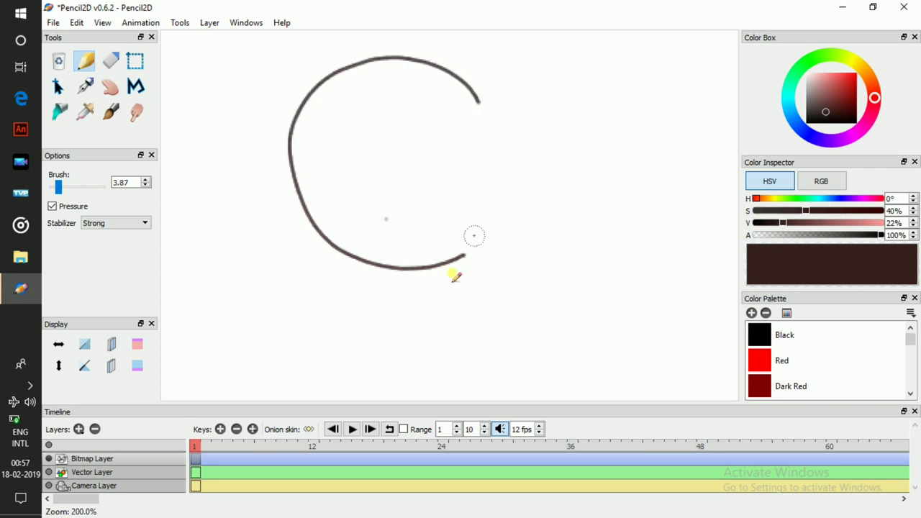
pyautogui.moveTo(419, 264)
pyautogui.mouseDown()
pyautogui.moveTo(507, 168)
pyautogui.moveTo(471, 82)
pyautogui.moveTo(477, 170)
pyautogui.mouseUp()
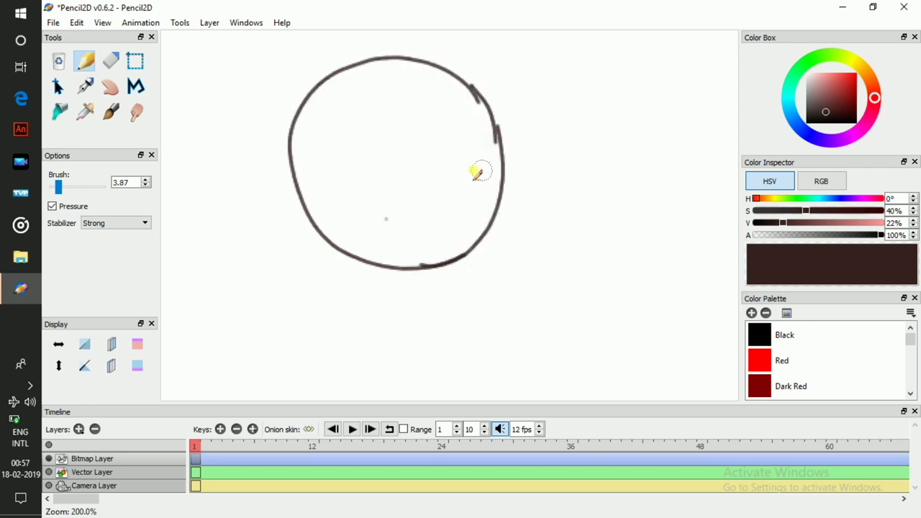
pyautogui.moveTo(300, 161)
pyautogui.mouseDown()
pyautogui.moveTo(422, 185)
pyautogui.moveTo(493, 164)
pyautogui.mouseUp()
pyautogui.moveTo(387, 264)
pyautogui.mouseDown()
pyautogui.moveTo(414, 208)
pyautogui.moveTo(395, 101)
pyautogui.moveTo(414, 134)
pyautogui.moveTo(390, 71)
pyautogui.mouseUp()
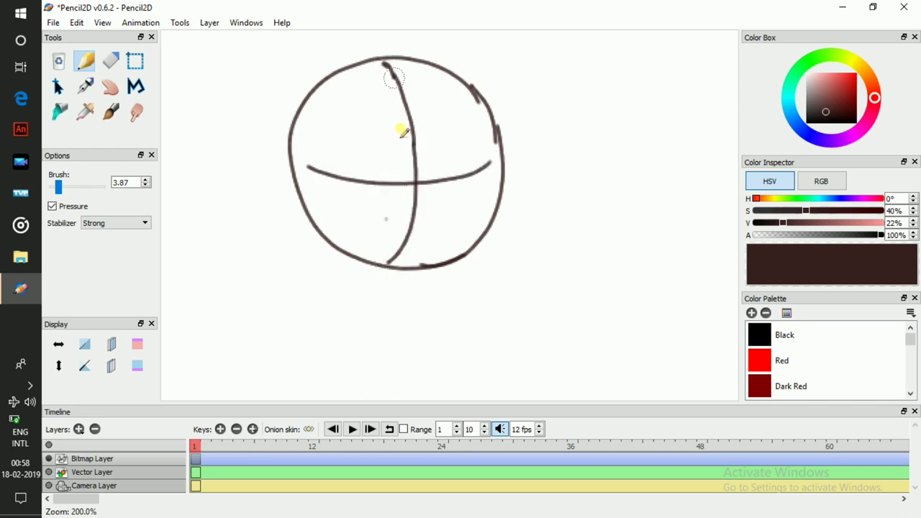
pyautogui.moveTo(291, 158); pyautogui.dragTo(311, 168)
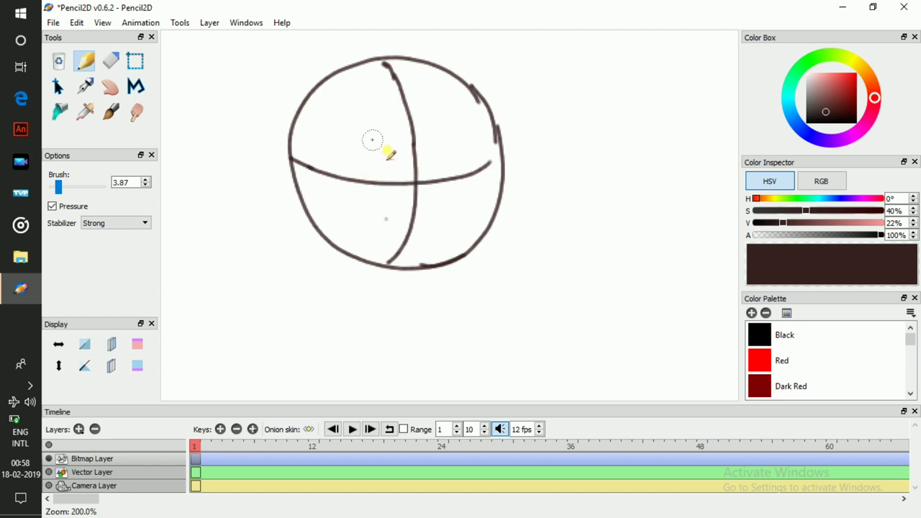
# - Draw two large shaded eyes, a curly hair tuft and a small beak on the head
pyautogui.moveTo(381, 169)
pyautogui.mouseDown()
pyautogui.moveTo(352, 164)
pyautogui.moveTo(366, 119)
pyautogui.moveTo(405, 142)
pyautogui.mouseUp()
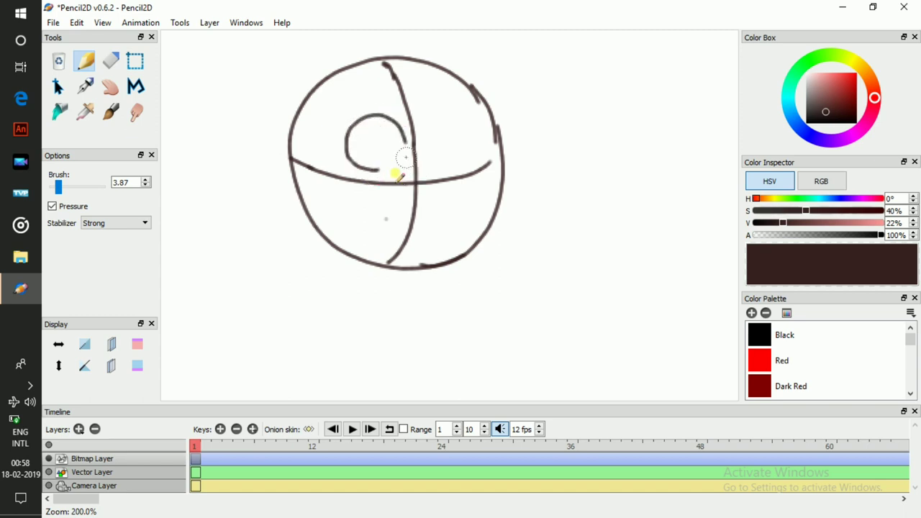
pyautogui.moveTo(370, 169)
pyautogui.mouseDown()
pyautogui.moveTo(405, 157)
pyautogui.moveTo(390, 129)
pyautogui.moveTo(389, 168)
pyautogui.moveTo(371, 152)
pyautogui.moveTo(384, 143)
pyautogui.moveTo(395, 166)
pyautogui.moveTo(357, 162)
pyautogui.moveTo(407, 143)
pyautogui.mouseUp()
pyautogui.moveTo(455, 163)
pyautogui.mouseDown()
pyautogui.moveTo(446, 164)
pyautogui.moveTo(418, 129)
pyautogui.mouseUp()
pyautogui.hotkey('ctrl', 'z')
pyautogui.moveTo(466, 167)
pyautogui.mouseDown()
pyautogui.moveTo(430, 146)
pyautogui.moveTo(438, 115)
pyautogui.moveTo(474, 125)
pyautogui.moveTo(482, 146)
pyautogui.moveTo(481, 158)
pyautogui.moveTo(458, 165)
pyautogui.moveTo(455, 146)
pyautogui.moveTo(467, 143)
pyautogui.moveTo(447, 166)
pyautogui.moveTo(440, 156)
pyautogui.moveTo(455, 149)
pyautogui.moveTo(452, 121)
pyautogui.moveTo(479, 148)
pyautogui.mouseUp()
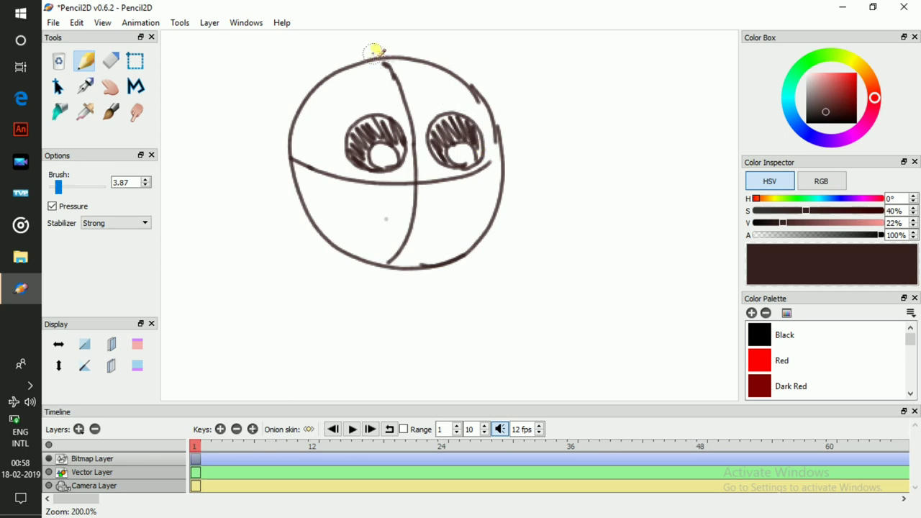
pyautogui.moveTo(380, 58)
pyautogui.mouseDown()
pyautogui.moveTo(429, 75)
pyautogui.moveTo(419, 82)
pyautogui.moveTo(431, 90)
pyautogui.moveTo(416, 96)
pyautogui.moveTo(415, 113)
pyautogui.moveTo(382, 63)
pyautogui.moveTo(397, 94)
pyautogui.mouseUp()
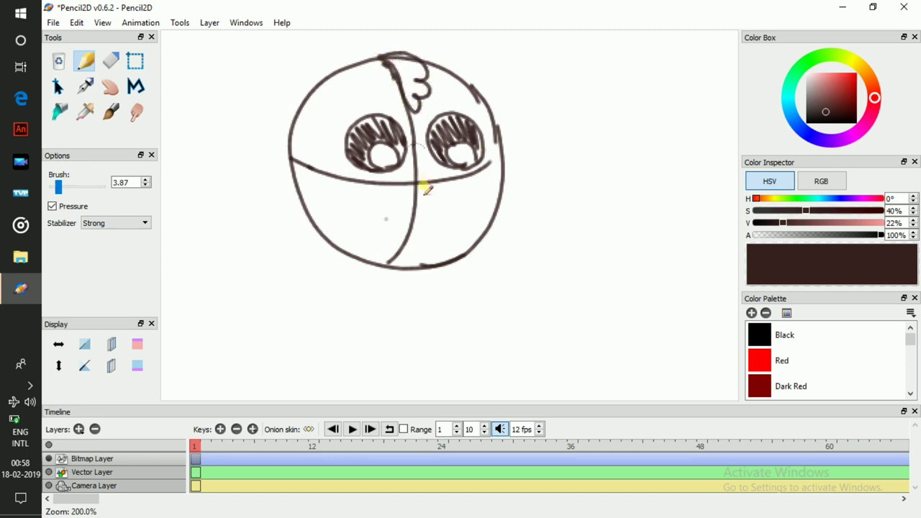
pyautogui.moveTo(420, 168)
pyautogui.mouseDown()
pyautogui.moveTo(410, 212)
pyautogui.moveTo(407, 171)
pyautogui.moveTo(432, 180)
pyautogui.moveTo(420, 192)
pyautogui.moveTo(431, 197)
pyautogui.moveTo(412, 212)
pyautogui.moveTo(431, 208)
pyautogui.moveTo(437, 183)
pyautogui.moveTo(438, 196)
pyautogui.moveTo(426, 179)
pyautogui.moveTo(437, 205)
pyautogui.mouseUp()
# - Draw a long rounded body with a narrow neck below the head and add two small arms
pyautogui.scroll(-5, 437, 206)
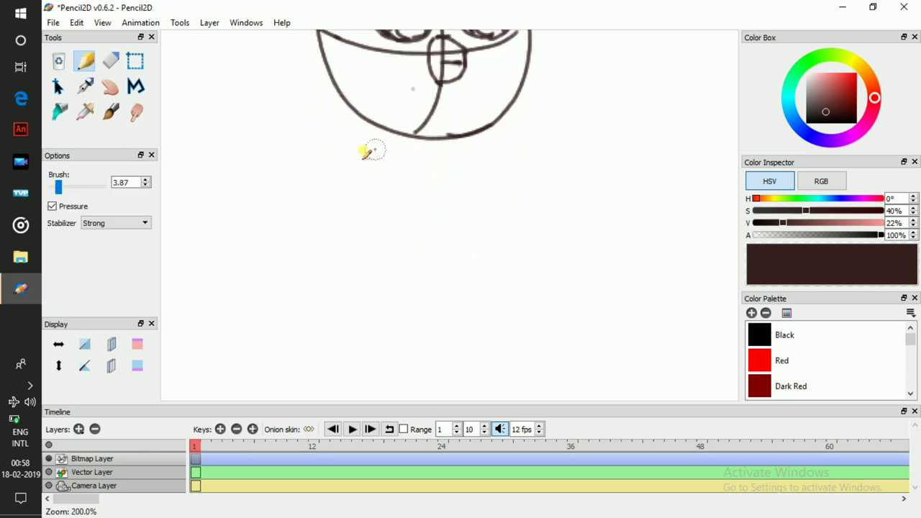
pyautogui.moveTo(382, 130)
pyautogui.mouseDown()
pyautogui.moveTo(374, 250)
pyautogui.moveTo(397, 313)
pyautogui.moveTo(429, 292)
pyautogui.moveTo(433, 278)
pyautogui.moveTo(432, 135)
pyautogui.mouseUp()
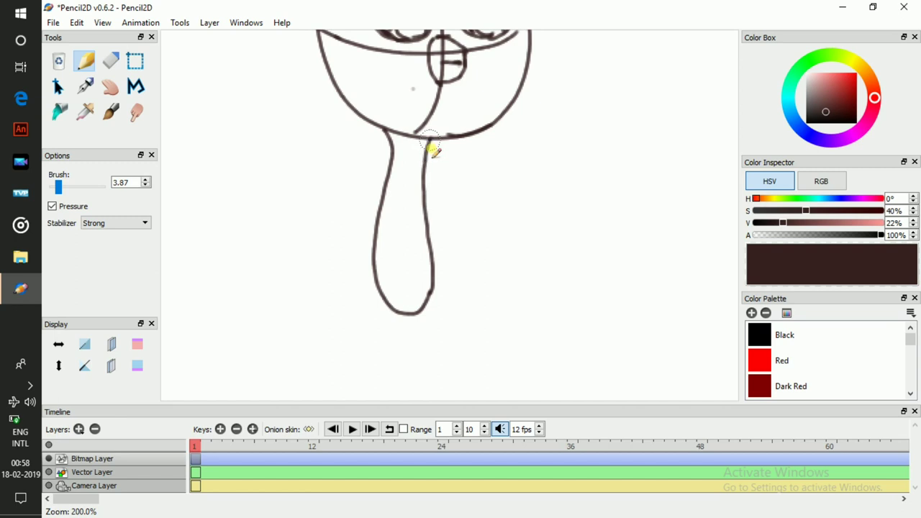
pyautogui.scroll(2, 421, 216)
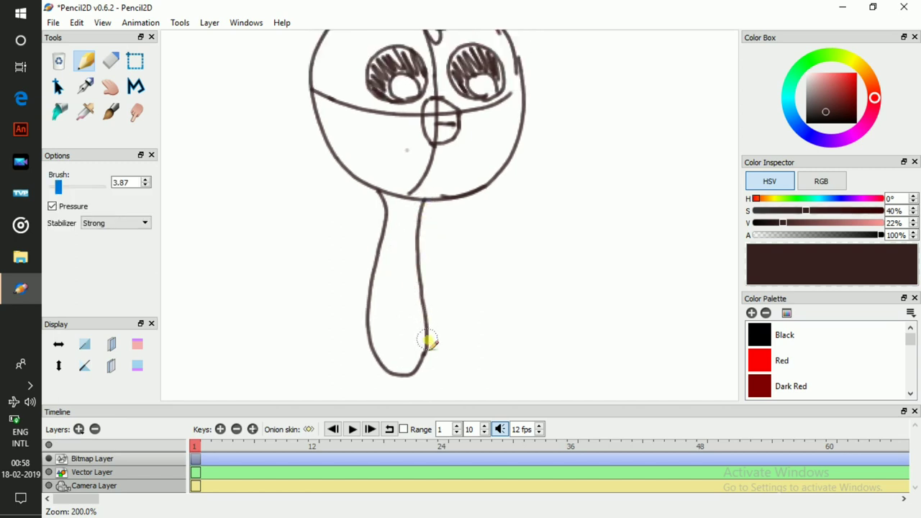
pyautogui.moveTo(430, 337); pyautogui.dragTo(424, 196)
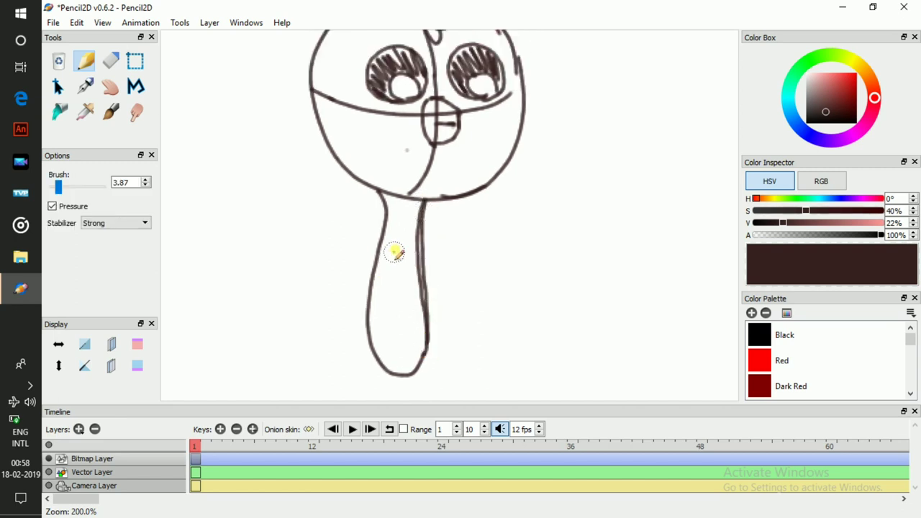
pyautogui.moveTo(400, 232); pyautogui.dragTo(391, 282)
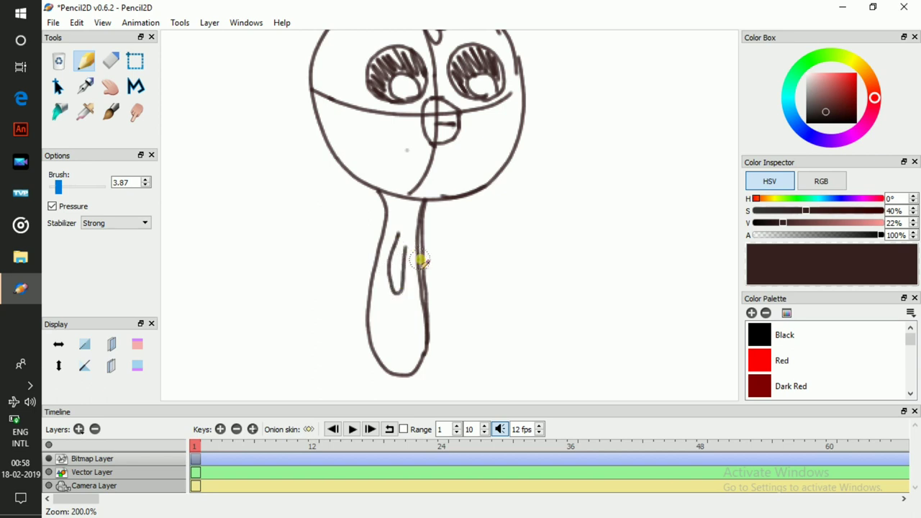
pyautogui.hotkey('ctrl', 'z')
pyautogui.moveTo(384, 245)
pyautogui.mouseDown()
pyautogui.moveTo(390, 289)
pyautogui.moveTo(403, 248)
pyautogui.moveTo(436, 272)
pyautogui.moveTo(424, 259)
pyautogui.mouseUp()
# - Draw two thin legs with clawed feet below the character's body
pyautogui.moveTo(412, 305); pyautogui.dragTo(421, 183)
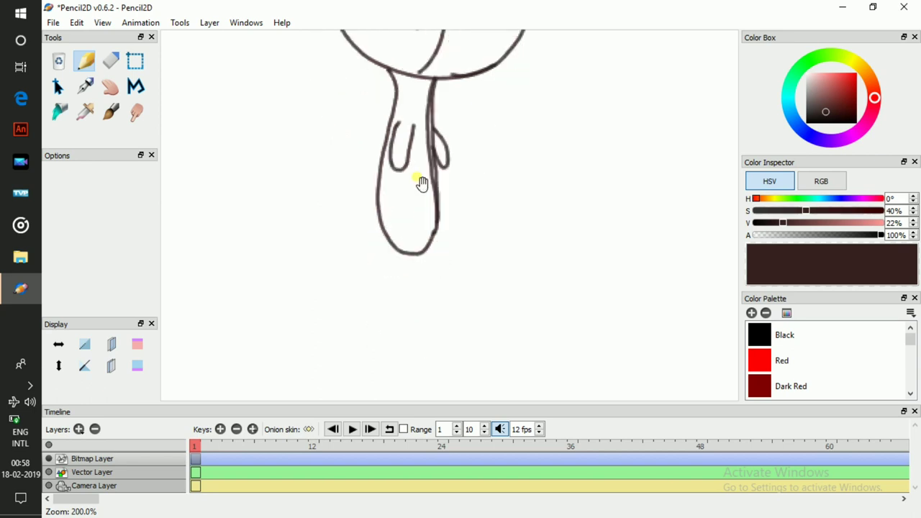
pyautogui.moveTo(397, 236); pyautogui.dragTo(392, 340)
pyautogui.moveTo(429, 240)
pyautogui.mouseDown()
pyautogui.moveTo(427, 336)
pyautogui.moveTo(409, 353)
pyautogui.mouseUp()
pyautogui.moveTo(402, 337); pyautogui.dragTo(449, 355)
pyautogui.moveTo(432, 341)
pyautogui.mouseDown()
pyautogui.moveTo(467, 350)
pyautogui.moveTo(459, 346)
pyautogui.mouseUp()
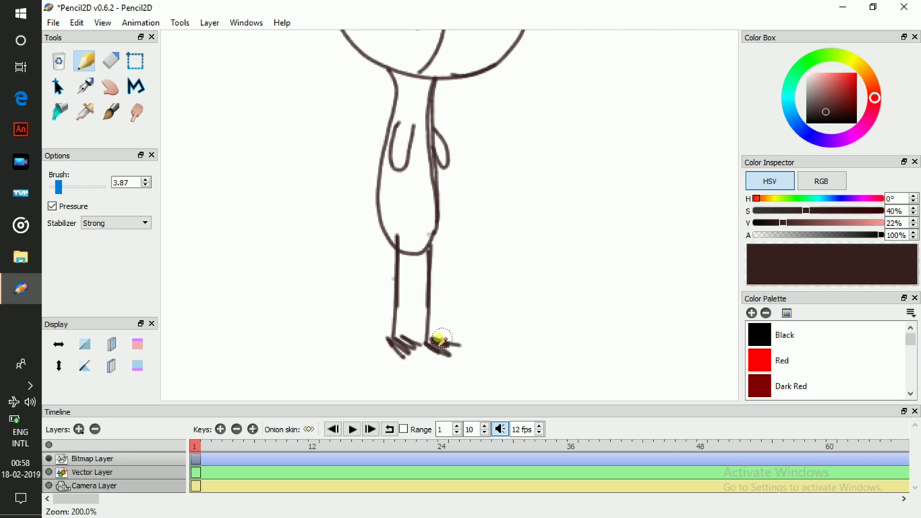
pyautogui.scroll(-2, 439, 339)
pyautogui.press('space')
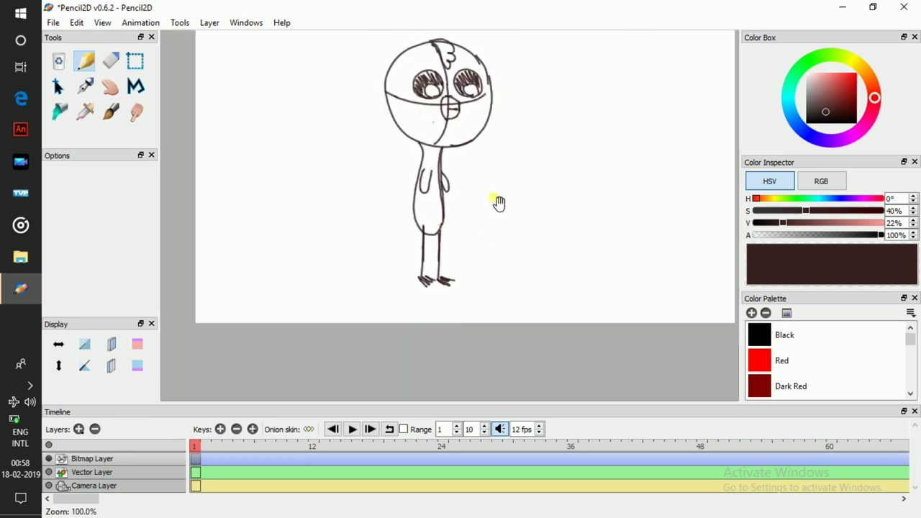
pyautogui.moveTo(499, 185); pyautogui.dragTo(483, 257)
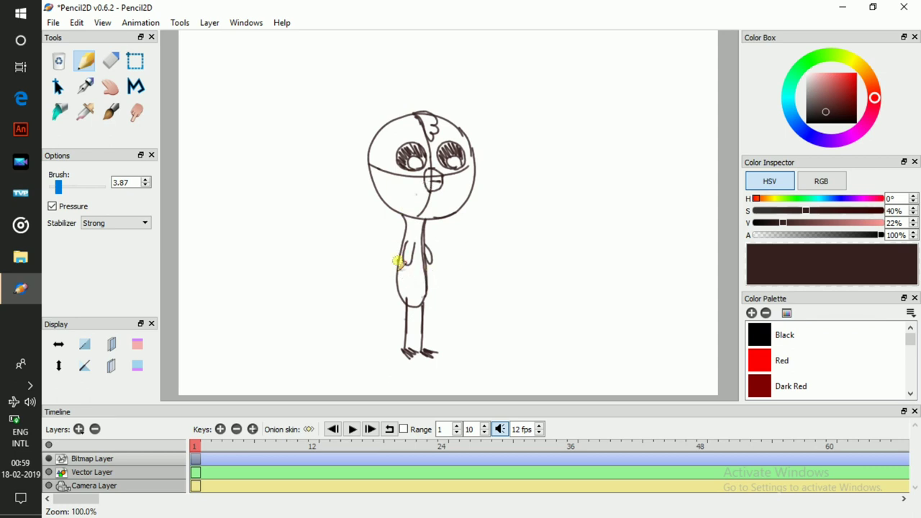
# - Add a bitmap layer named "character" and delete the original Bitmap Layer
pyautogui.click(79, 429)
pyautogui.click(86, 446)
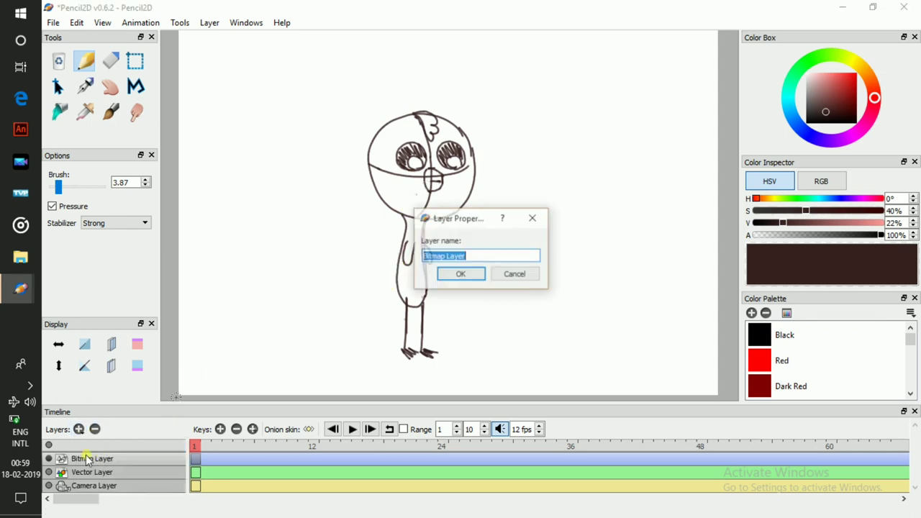
pyautogui.press('BackSpace')
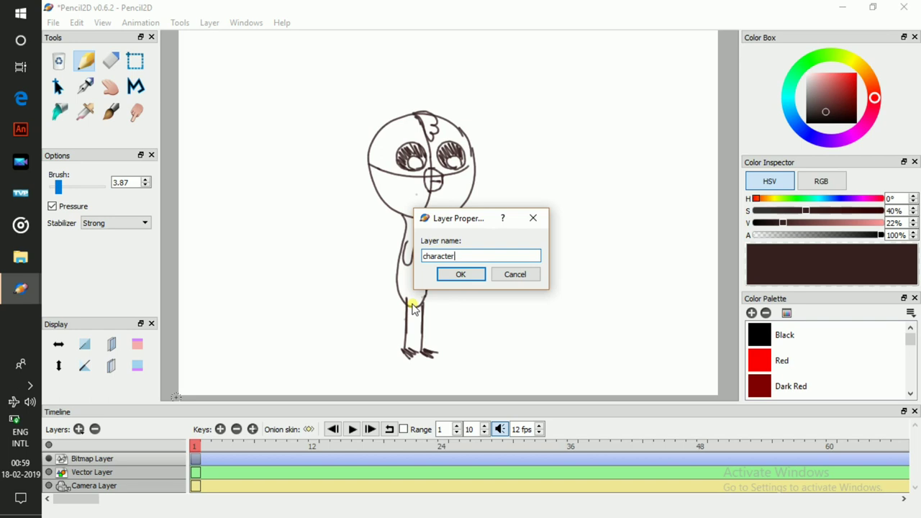
pyautogui.press('Return')
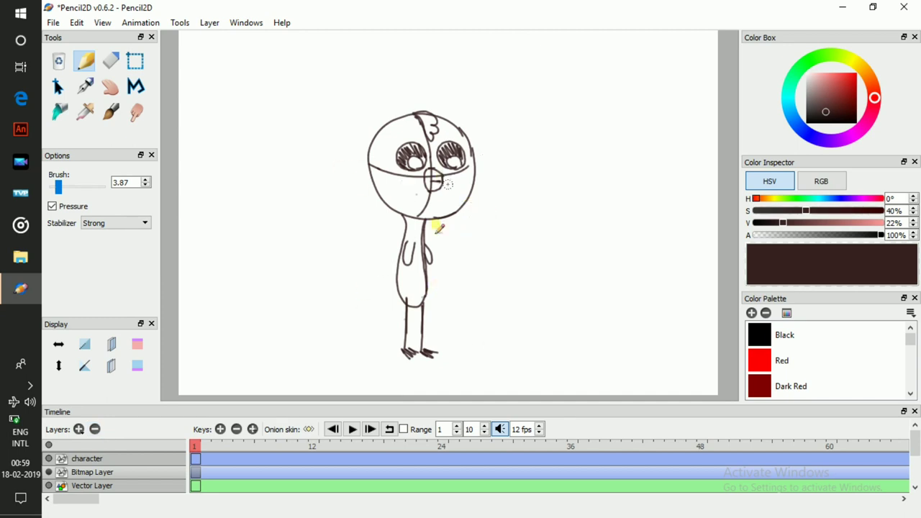
pyautogui.click(95, 430)
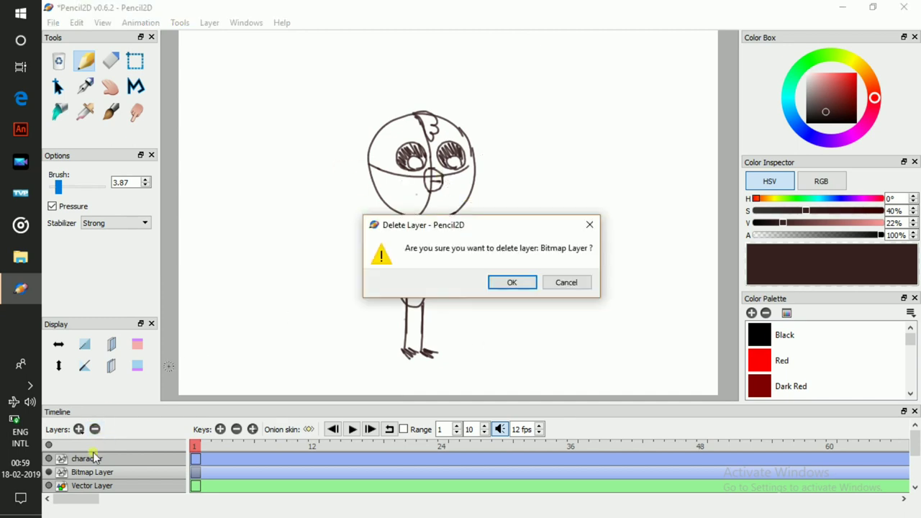
pyautogui.click(513, 285)
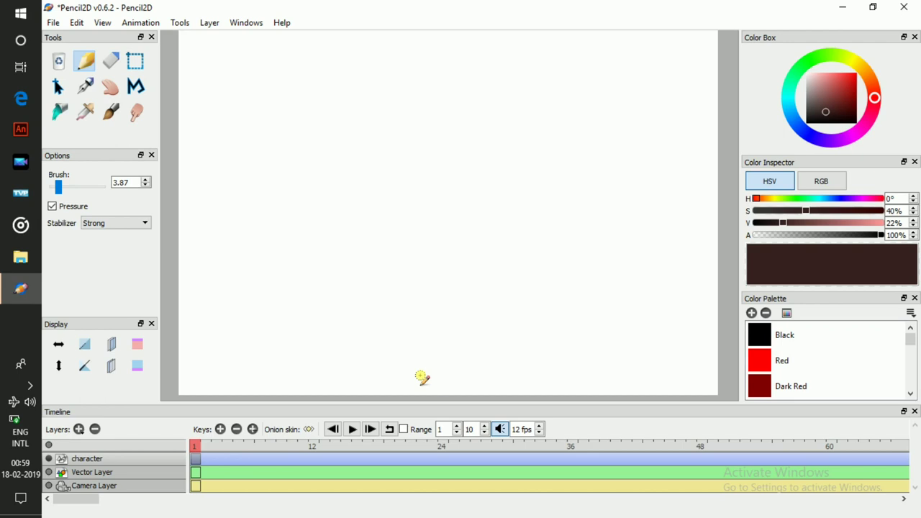
# - Add another bitmap layer named "cake"
pyautogui.click(80, 430)
pyautogui.click(96, 447)
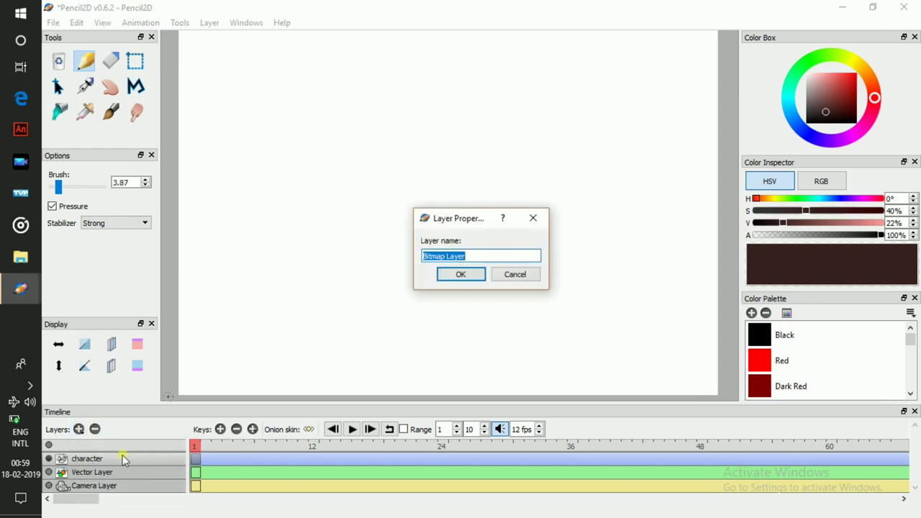
pyautogui.write('cake')
pyautogui.press('Return')
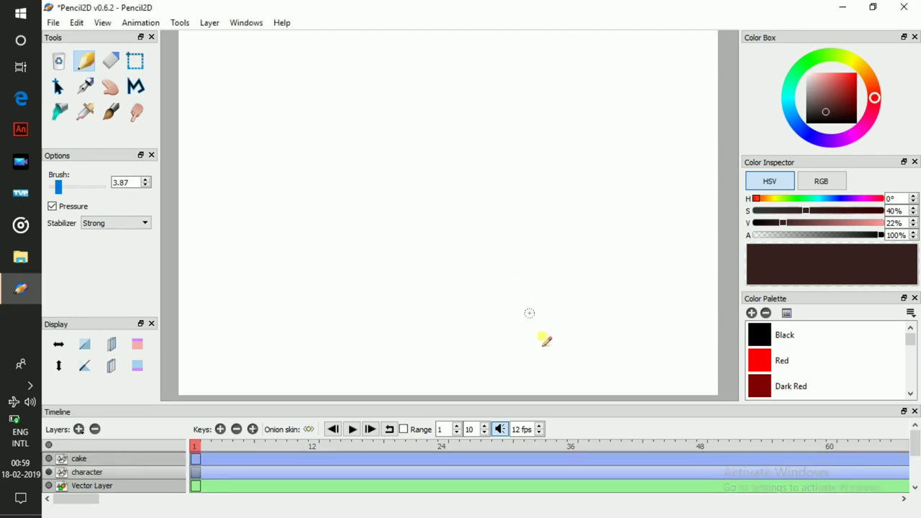
# - Draw a small two-tier cake in the lower right area of the canvas
pyautogui.scroll(-1, 521, 289)
pyautogui.scroll(1, 521, 289)
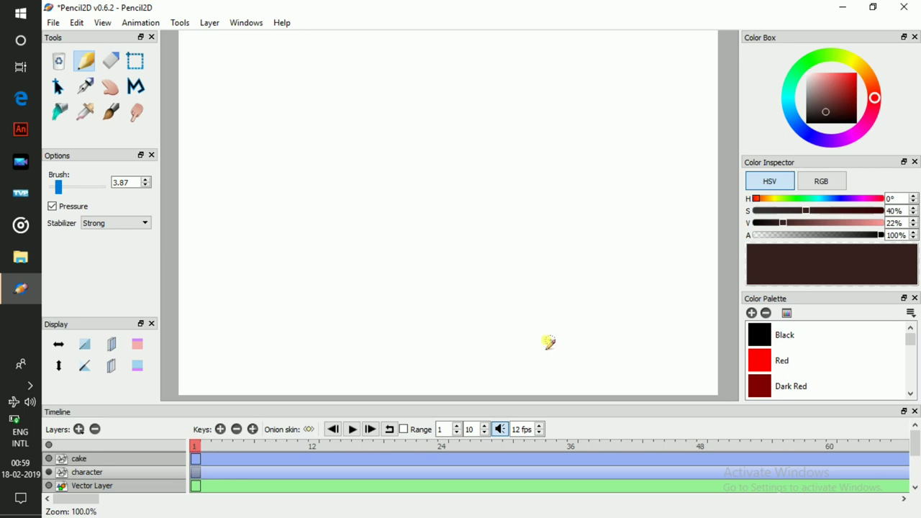
pyautogui.moveTo(578, 344)
pyautogui.mouseDown()
pyautogui.moveTo(555, 327)
pyautogui.moveTo(539, 341)
pyautogui.moveTo(540, 324)
pyautogui.moveTo(582, 339)
pyautogui.moveTo(582, 329)
pyautogui.moveTo(551, 330)
pyautogui.moveTo(582, 326)
pyautogui.mouseUp()
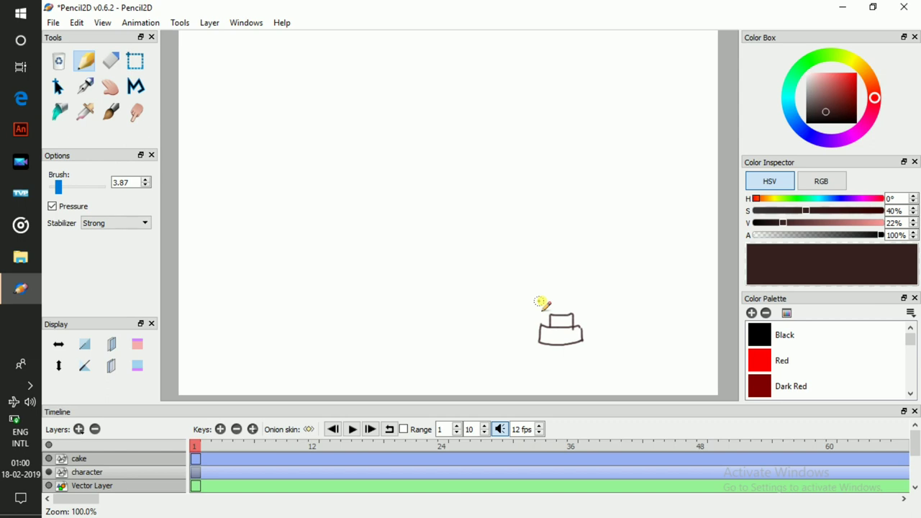
# - Toggle the character layer's visibility off and on, and make the cake layer active
pyautogui.click(126, 462)
pyautogui.click(109, 472)
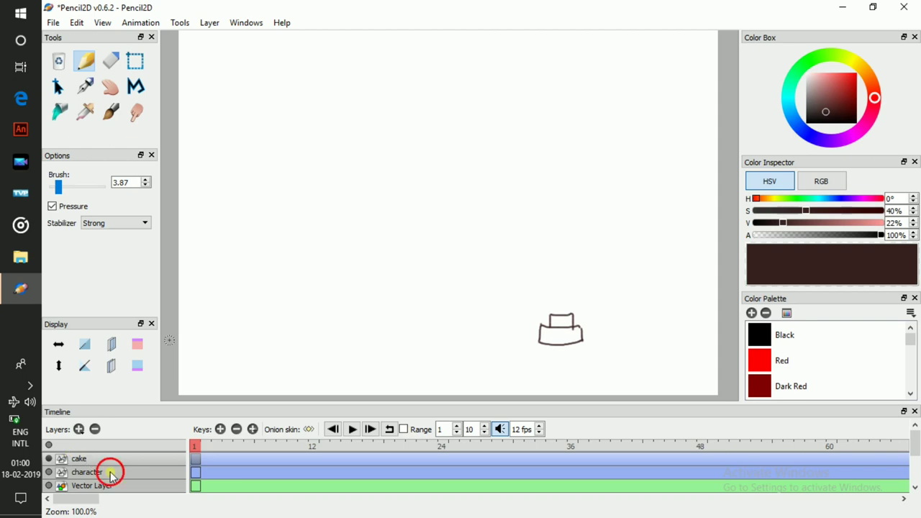
pyautogui.click(50, 472)
pyautogui.click(50, 472)
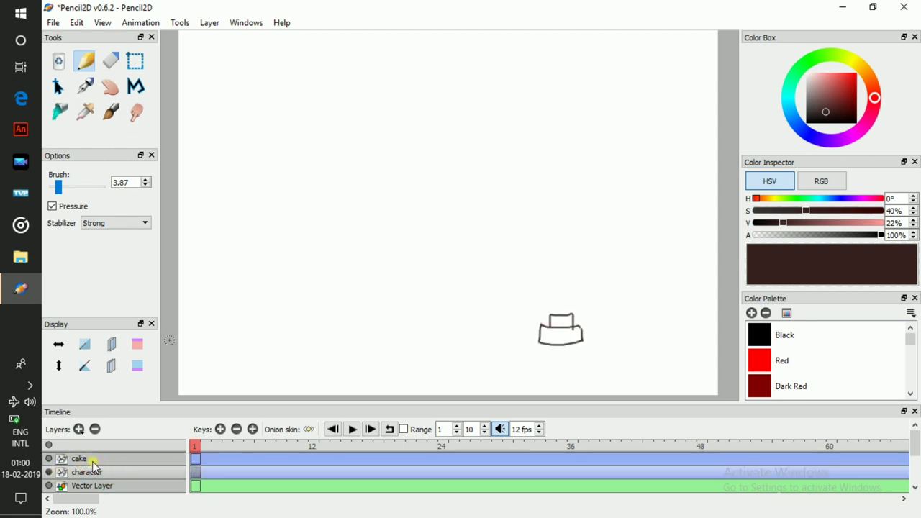
pyautogui.click(94, 468)
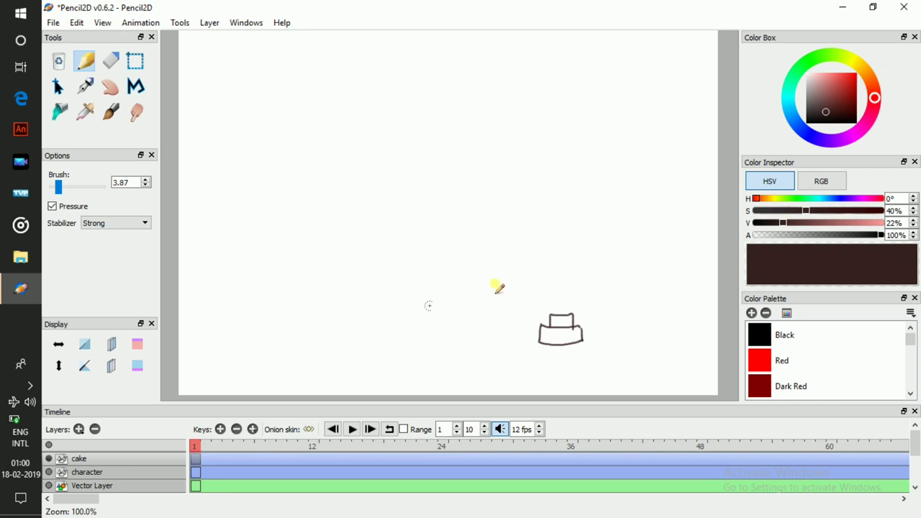
# - Choose the Dark Grey palette colour and sketch a round character head to the left of the cake
pyautogui.moveTo(909, 339); pyautogui.dragTo(911, 372)
pyautogui.click(840, 344)
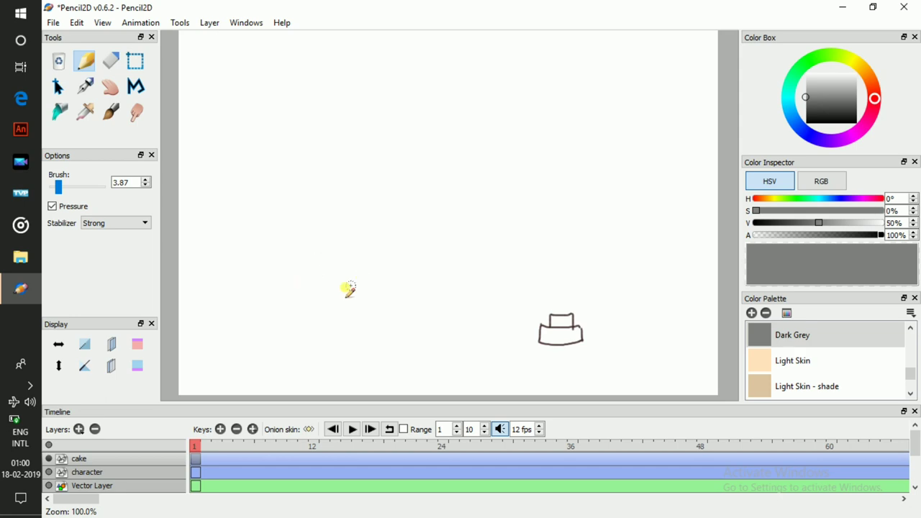
pyautogui.scroll(2, 349, 289)
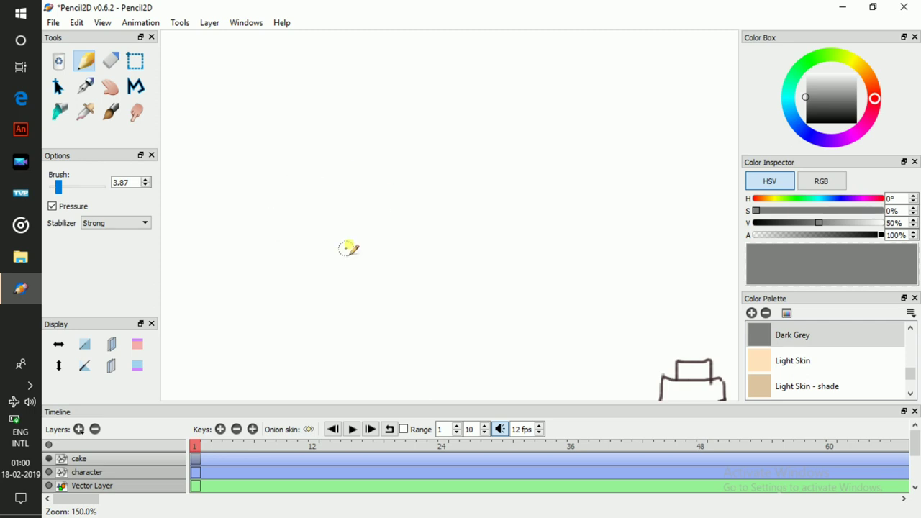
pyautogui.moveTo(359, 251)
pyautogui.mouseDown()
pyautogui.moveTo(370, 143)
pyautogui.moveTo(388, 162)
pyautogui.mouseUp()
pyautogui.hotkey('ctrl', 'z')
pyautogui.moveTo(356, 195); pyautogui.dragTo(384, 263)
pyautogui.moveTo(348, 205)
pyautogui.mouseDown()
pyautogui.moveTo(386, 111)
pyautogui.moveTo(369, 232)
pyautogui.moveTo(359, 220)
pyautogui.mouseUp()
pyautogui.hotkey('ctrl', 'z')
pyautogui.moveTo(352, 226)
pyautogui.mouseDown()
pyautogui.moveTo(317, 210)
pyautogui.moveTo(315, 134)
pyautogui.moveTo(414, 156)
pyautogui.moveTo(390, 210)
pyautogui.moveTo(360, 226)
pyautogui.moveTo(406, 185)
pyautogui.moveTo(372, 215)
pyautogui.moveTo(383, 144)
pyautogui.moveTo(371, 114)
pyautogui.mouseUp()
# - Add curved guide lines and facial features to the grey head: two eyes, a hair tuft and a beak
pyautogui.moveTo(308, 170)
pyautogui.mouseDown()
pyautogui.moveTo(401, 191)
pyautogui.moveTo(364, 172)
pyautogui.moveTo(370, 181)
pyautogui.moveTo(365, 170)
pyautogui.moveTo(405, 172)
pyautogui.moveTo(390, 158)
pyautogui.moveTo(401, 175)
pyautogui.moveTo(400, 159)
pyautogui.moveTo(402, 175)
pyautogui.mouseUp()
pyautogui.hotkey('ctrl', 'z')
pyautogui.moveTo(415, 172)
pyautogui.mouseDown()
pyautogui.moveTo(401, 171)
pyautogui.moveTo(403, 160)
pyautogui.moveTo(356, 168)
pyautogui.moveTo(367, 159)
pyautogui.mouseUp()
pyautogui.moveTo(370, 120)
pyautogui.mouseDown()
pyautogui.moveTo(390, 138)
pyautogui.moveTo(371, 113)
pyautogui.mouseUp()
pyautogui.moveTo(386, 183)
pyautogui.mouseDown()
pyautogui.moveTo(372, 205)
pyautogui.moveTo(419, 175)
pyautogui.mouseUp()
# - Sketch the grey character's long body with small arms, thin legs and clawed feet
pyautogui.moveTo(390, 211)
pyautogui.mouseDown()
pyautogui.moveTo(398, 163)
pyautogui.moveTo(403, 200)
pyautogui.moveTo(388, 269)
pyautogui.moveTo(401, 282)
pyautogui.moveTo(413, 160)
pyautogui.moveTo(396, 269)
pyautogui.moveTo(409, 263)
pyautogui.moveTo(416, 274)
pyautogui.mouseUp()
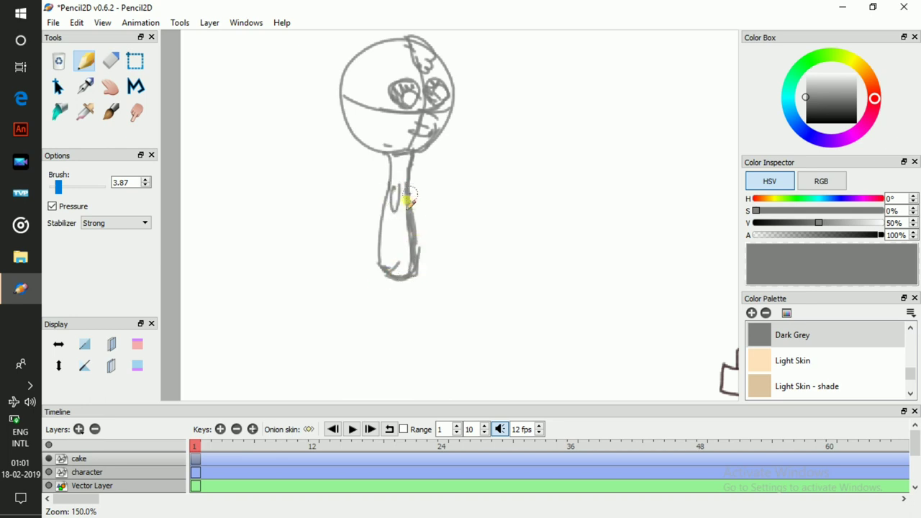
pyautogui.moveTo(394, 204)
pyautogui.mouseDown()
pyautogui.moveTo(386, 195)
pyautogui.moveTo(400, 188)
pyautogui.moveTo(412, 210)
pyautogui.mouseUp()
pyautogui.moveTo(419, 255)
pyautogui.mouseDown()
pyautogui.moveTo(411, 171)
pyautogui.moveTo(427, 114)
pyautogui.mouseUp()
pyautogui.press('space')
pyautogui.moveTo(400, 219)
pyautogui.mouseDown()
pyautogui.moveTo(394, 289)
pyautogui.moveTo(408, 288)
pyautogui.moveTo(417, 246)
pyautogui.moveTo(428, 289)
pyautogui.moveTo(427, 279)
pyautogui.moveTo(435, 291)
pyautogui.moveTo(426, 284)
pyautogui.moveTo(455, 286)
pyautogui.mouseUp()
pyautogui.moveTo(483, 235)
pyautogui.mouseDown()
pyautogui.moveTo(491, 274)
pyautogui.moveTo(455, 331)
pyautogui.mouseUp()
pyautogui.moveTo(489, 254); pyautogui.dragTo(479, 232)
pyautogui.scroll(-1, 476, 216)
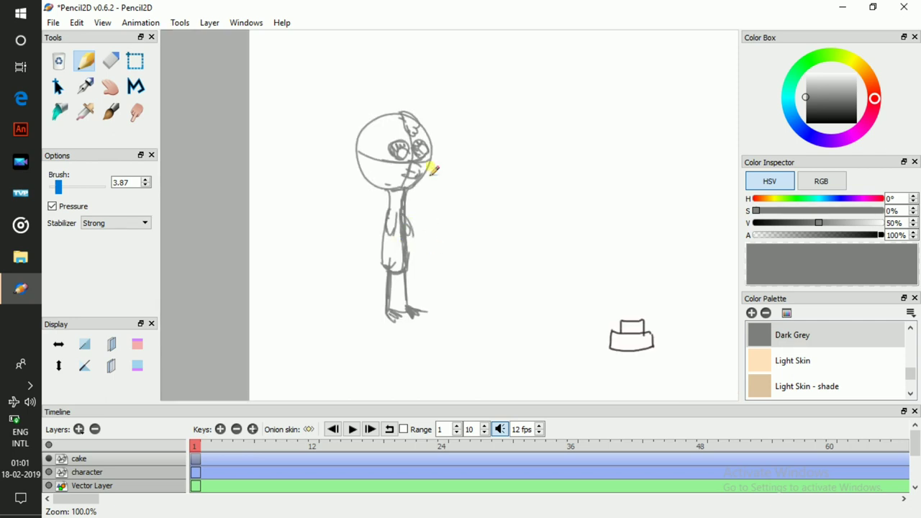
# - Add a new keyframe at frame 2 of the cake layer and turn on onion skin for the previous frame
pyautogui.scroll(1, 432, 170)
pyautogui.scroll(-1, 431, 168)
pyautogui.click(221, 430)
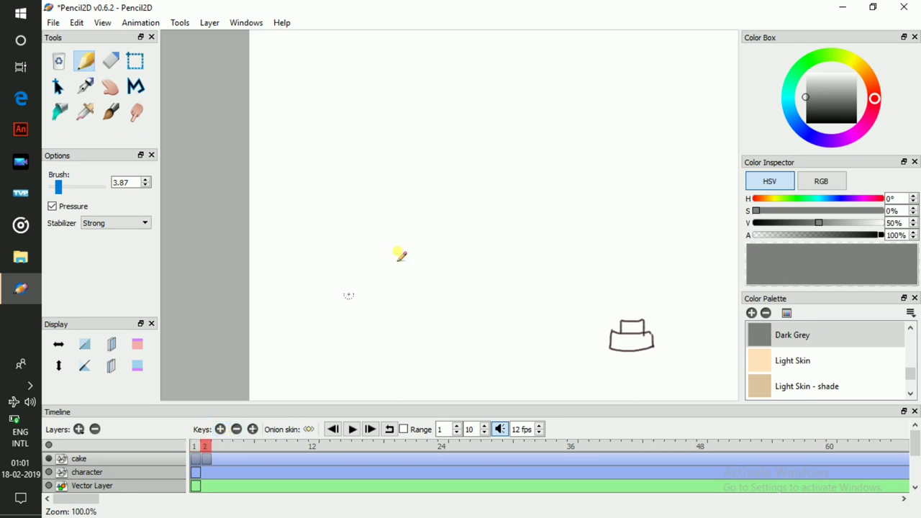
pyautogui.click(113, 345)
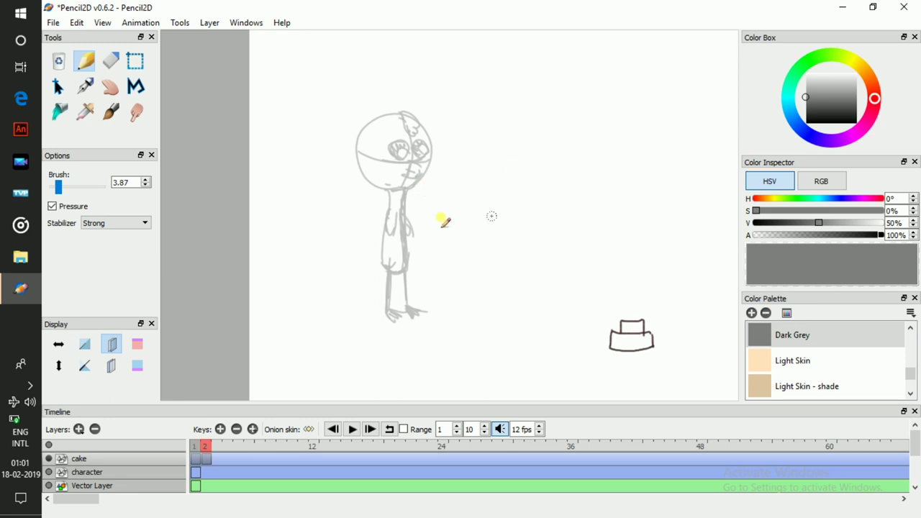
# - Move the cake layer's second keyframe to frame 4 and go to that frame
pyautogui.scroll(2, 444, 191)
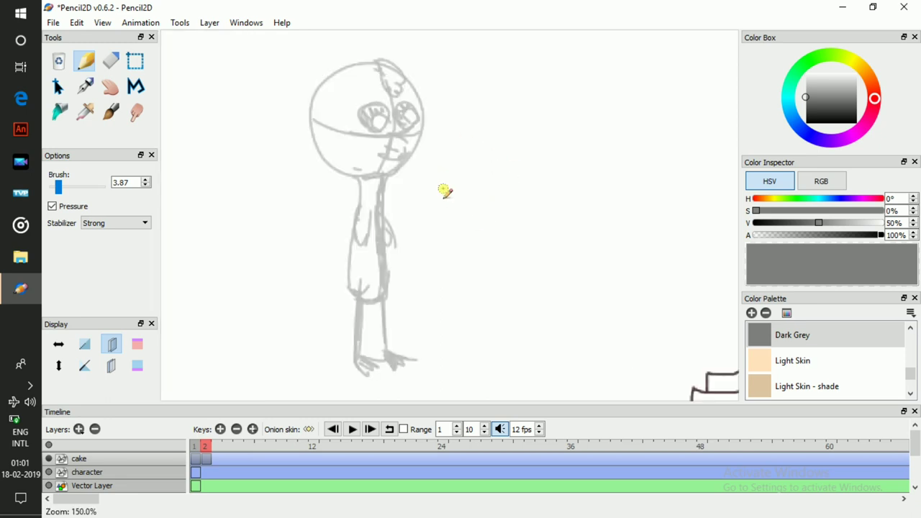
pyautogui.moveTo(207, 458); pyautogui.dragTo(223, 458)
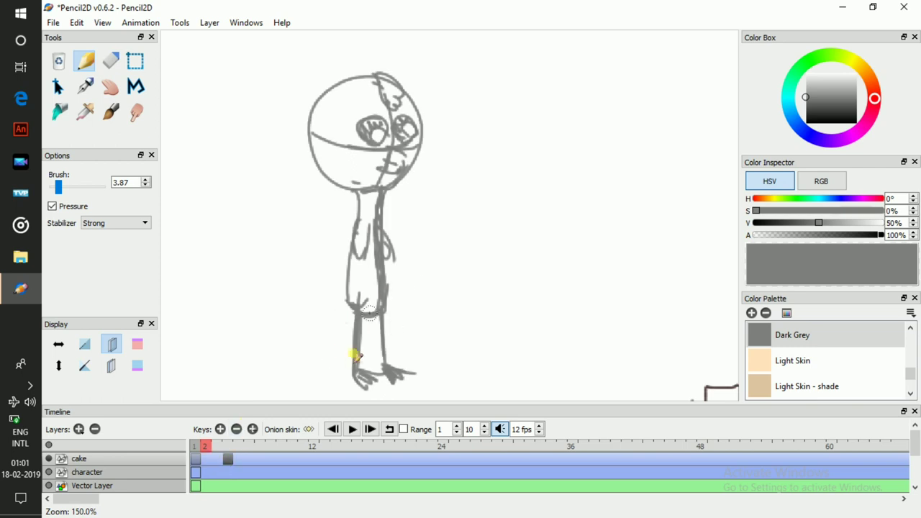
pyautogui.click(231, 456)
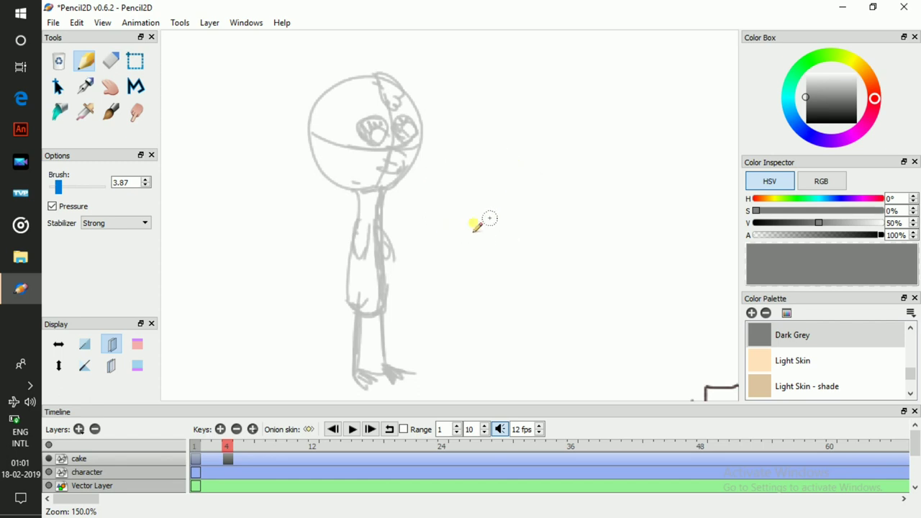
# - Sketch a round head with a curved vertical guide line to the right of the onion-skinned character on frame 4
pyautogui.moveTo(504, 103)
pyautogui.mouseDown()
pyautogui.moveTo(467, 136)
pyautogui.moveTo(568, 141)
pyautogui.mouseUp()
pyautogui.hotkey('ctrl', 'z')
pyautogui.moveTo(511, 214)
pyautogui.mouseDown()
pyautogui.moveTo(545, 115)
pyautogui.moveTo(504, 208)
pyautogui.moveTo(493, 209)
pyautogui.mouseUp()
pyautogui.moveTo(555, 197)
pyautogui.mouseDown()
pyautogui.moveTo(535, 210)
pyautogui.moveTo(556, 167)
pyautogui.moveTo(546, 123)
pyautogui.mouseUp()
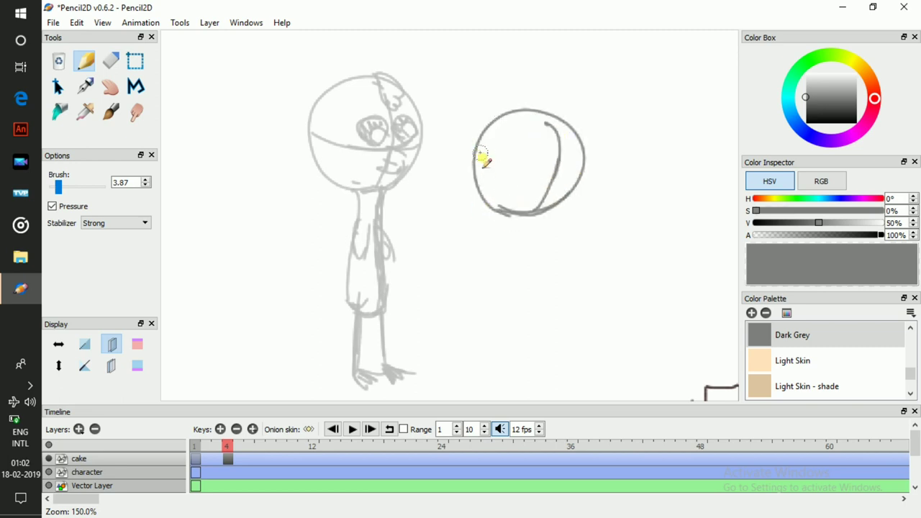
# - Add the slanted cross guide, eyes, beak and hair tuft to the frame 4 head, and sketch a torso leaning forward beneath it
pyautogui.moveTo(481, 162); pyautogui.dragTo(528, 186)
pyautogui.moveTo(484, 165); pyautogui.dragTo(580, 197)
pyautogui.hotkey('ctrl', 'z')
pyautogui.moveTo(476, 163)
pyautogui.mouseDown()
pyautogui.moveTo(566, 193)
pyautogui.moveTo(522, 186)
pyautogui.moveTo(543, 185)
pyautogui.moveTo(538, 149)
pyautogui.moveTo(520, 169)
pyautogui.moveTo(541, 188)
pyautogui.moveTo(542, 167)
pyautogui.moveTo(525, 175)
pyautogui.moveTo(549, 167)
pyautogui.moveTo(535, 184)
pyautogui.moveTo(527, 161)
pyautogui.moveTo(567, 185)
pyautogui.moveTo(578, 170)
pyautogui.moveTo(580, 185)
pyautogui.moveTo(562, 184)
pyautogui.moveTo(569, 169)
pyautogui.moveTo(547, 206)
pyautogui.mouseUp()
pyautogui.moveTo(539, 112)
pyautogui.mouseDown()
pyautogui.moveTo(564, 143)
pyautogui.moveTo(543, 123)
pyautogui.mouseUp()
pyautogui.moveTo(547, 197)
pyautogui.mouseDown()
pyautogui.moveTo(569, 123)
pyautogui.moveTo(541, 141)
pyautogui.moveTo(493, 144)
pyautogui.moveTo(444, 195)
pyautogui.moveTo(464, 202)
pyautogui.moveTo(450, 207)
pyautogui.moveTo(491, 193)
pyautogui.moveTo(544, 131)
pyautogui.mouseUp()
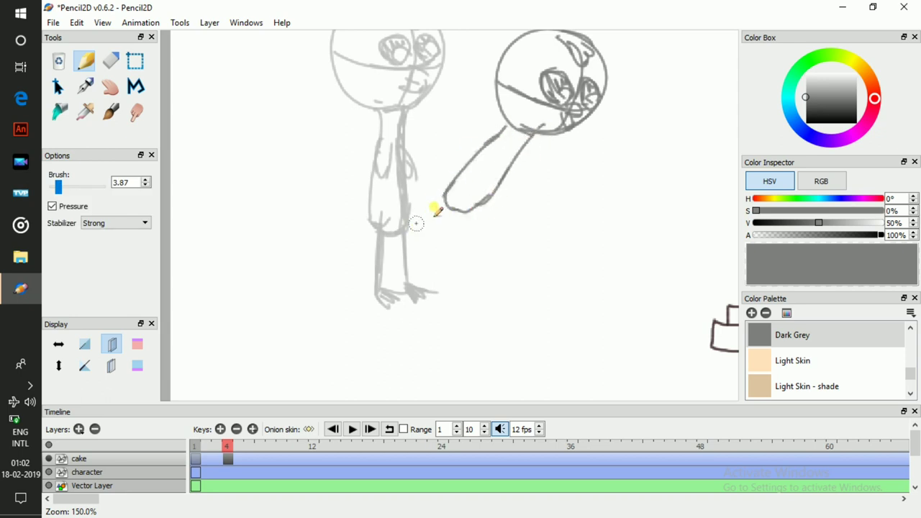
# - Sketch slanted legs and feet joining the leaning torso to the original foot position, and compare the pose with the previous frame
pyautogui.moveTo(377, 290); pyautogui.dragTo(457, 189)
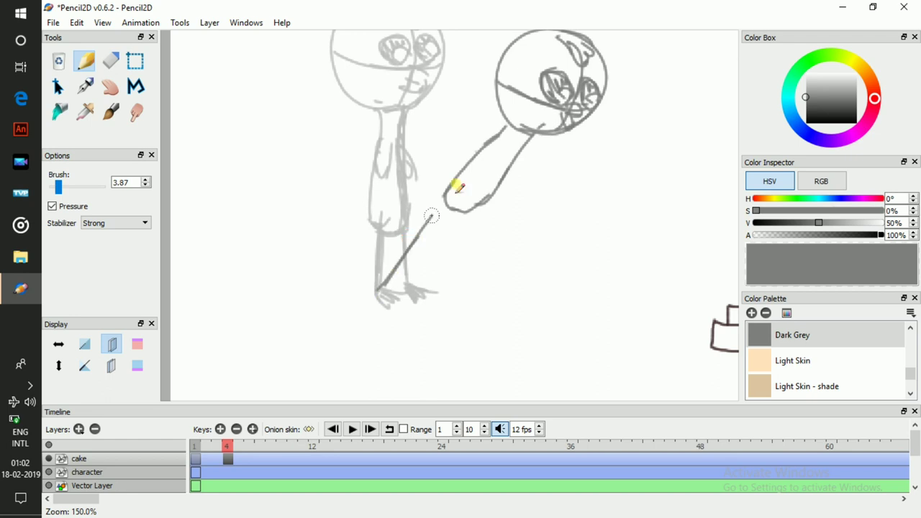
pyautogui.moveTo(384, 288)
pyautogui.mouseDown()
pyautogui.moveTo(390, 308)
pyautogui.moveTo(464, 212)
pyautogui.mouseUp()
pyautogui.moveTo(412, 295); pyautogui.dragTo(423, 287)
pyautogui.press(',')
pyautogui.press('.')
pyautogui.press(',')
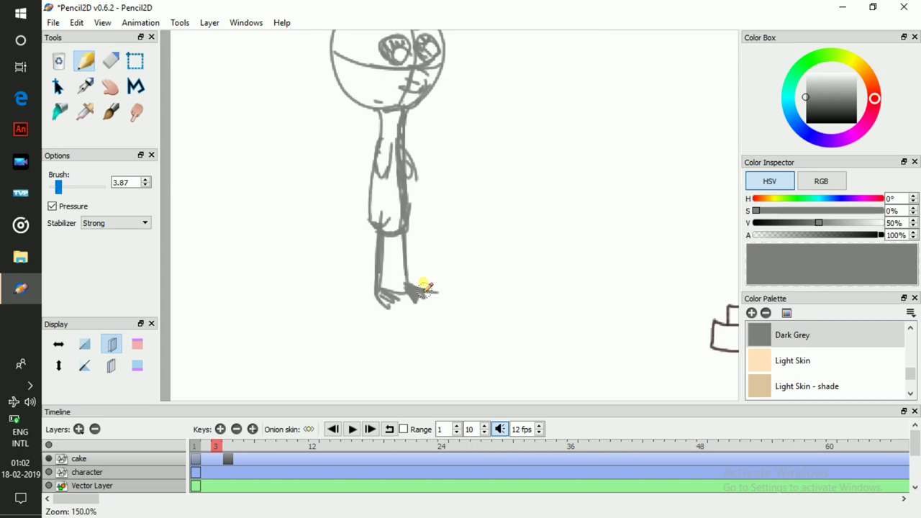
# - Add a new keyframe at frame 5 of the cake layer
pyautogui.press('.')
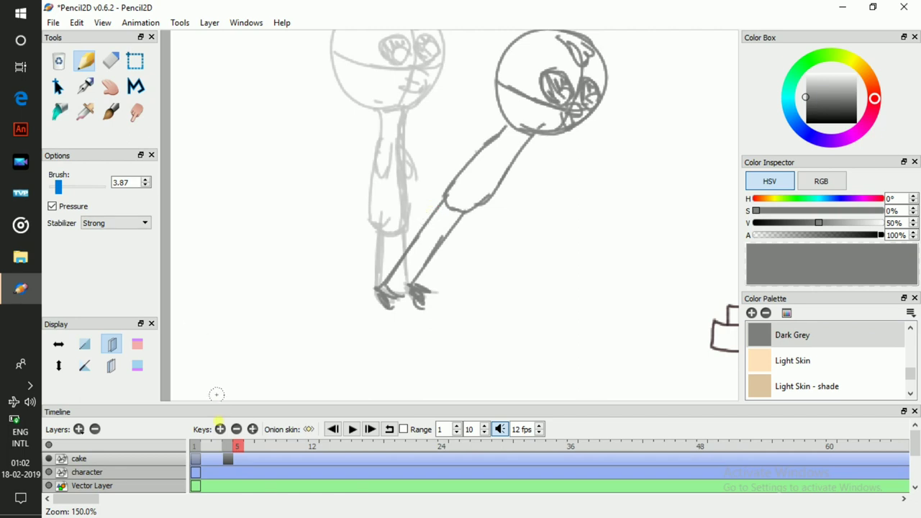
pyautogui.click(221, 430)
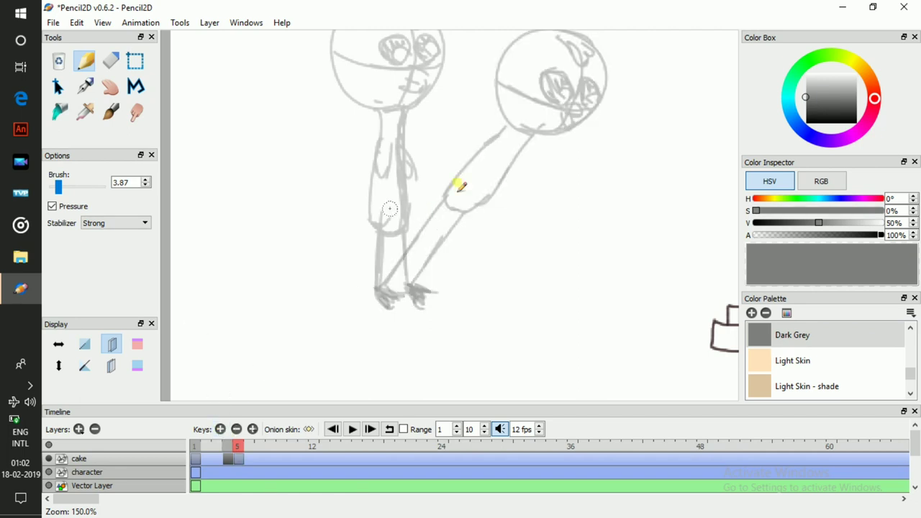
pyautogui.moveTo(445, 226); pyautogui.dragTo(448, 267)
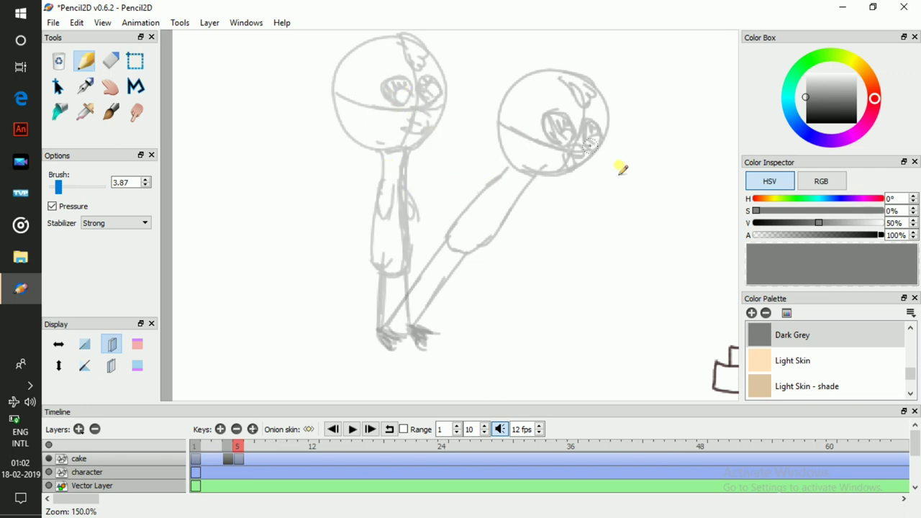
# - Return to frame 4 and sketch two small arms on the leaning torso
pyautogui.click(229, 445)
pyautogui.click(237, 447)
pyautogui.click(227, 446)
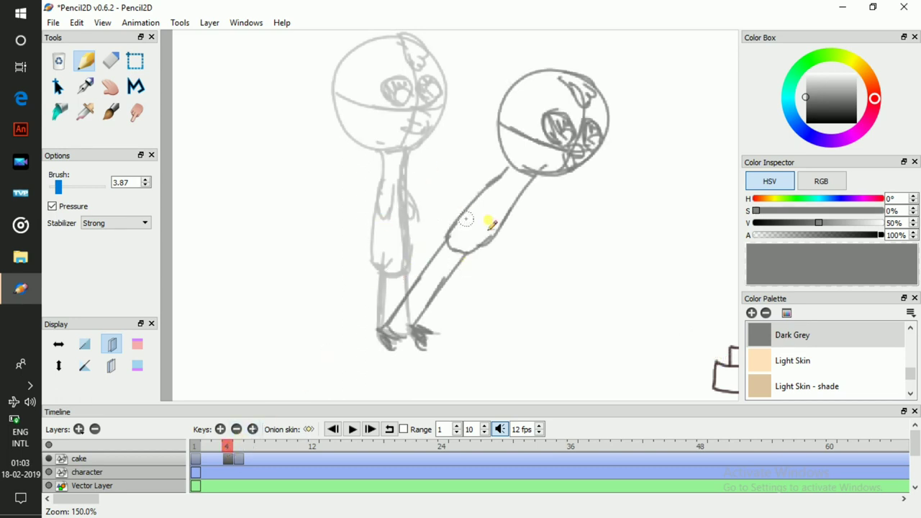
pyautogui.moveTo(495, 191)
pyautogui.mouseDown()
pyautogui.moveTo(477, 218)
pyautogui.moveTo(523, 199)
pyautogui.moveTo(508, 230)
pyautogui.mouseUp()
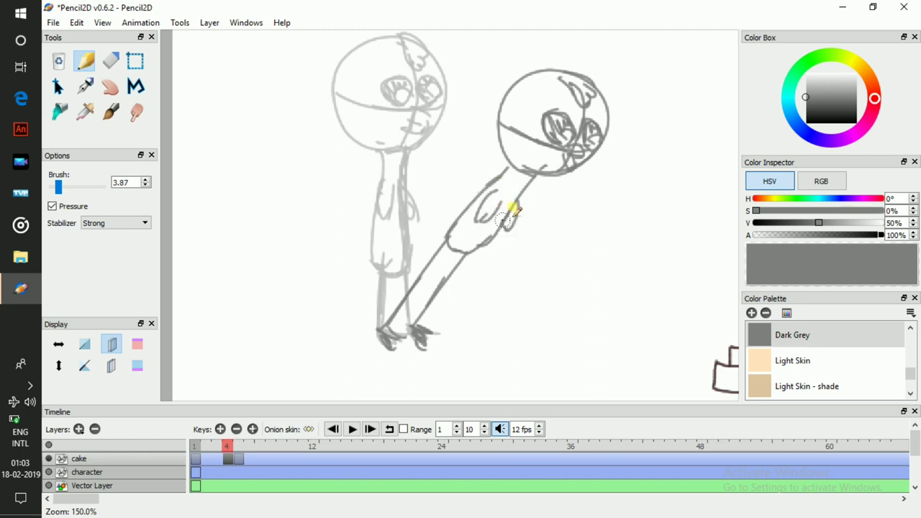
# - On frame 5, sketch a lowered round head with a curved vertical guide line over the standing character's neck
pyautogui.click(238, 446)
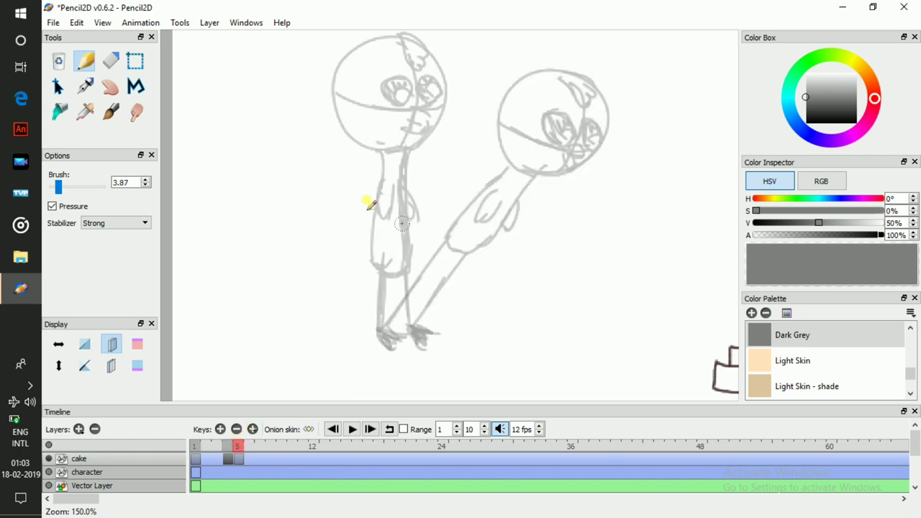
pyautogui.moveTo(367, 177); pyautogui.dragTo(404, 93)
pyautogui.moveTo(422, 104)
pyautogui.mouseDown()
pyautogui.moveTo(444, 170)
pyautogui.moveTo(372, 170)
pyautogui.mouseUp()
pyautogui.hotkey('ctrl', 'z')
pyautogui.hotkey('ctrl', 'z')
pyautogui.moveTo(396, 211)
pyautogui.mouseDown()
pyautogui.moveTo(384, 120)
pyautogui.moveTo(440, 205)
pyautogui.moveTo(422, 116)
pyautogui.moveTo(409, 172)
pyautogui.moveTo(366, 176)
pyautogui.moveTo(367, 167)
pyautogui.moveTo(424, 170)
pyautogui.mouseUp()
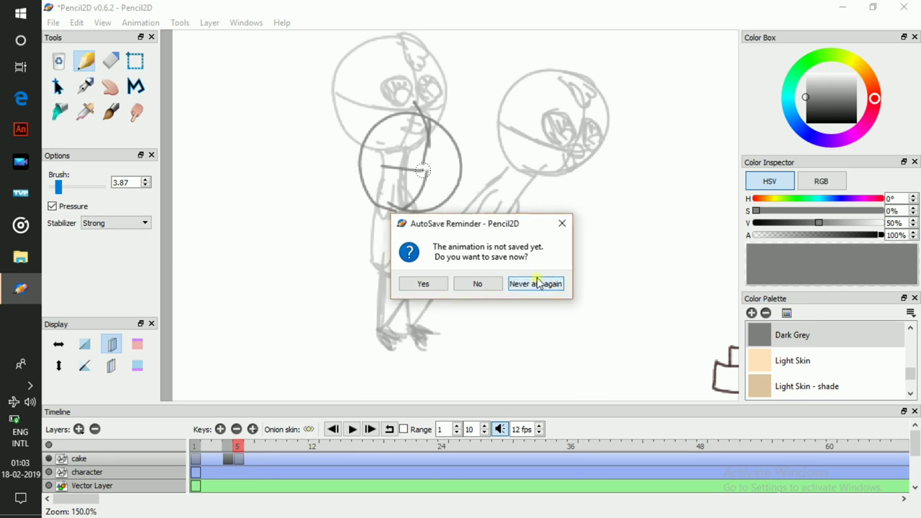
# - Turn off the autosave reminder permanently and add the cross guide, closed eyes, beak and hair tuft to the lowered head
pyautogui.click(536, 284)
pyautogui.moveTo(360, 156)
pyautogui.mouseDown()
pyautogui.moveTo(438, 165)
pyautogui.moveTo(467, 180)
pyautogui.mouseUp()
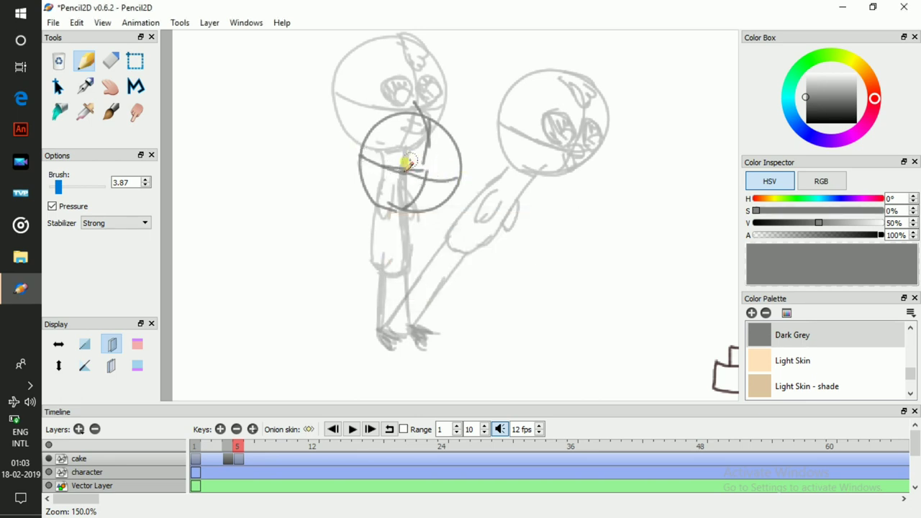
pyautogui.moveTo(399, 159)
pyautogui.mouseDown()
pyautogui.moveTo(453, 169)
pyautogui.moveTo(441, 161)
pyautogui.moveTo(419, 178)
pyautogui.moveTo(438, 188)
pyautogui.moveTo(416, 192)
pyautogui.moveTo(418, 162)
pyautogui.mouseUp()
pyautogui.moveTo(415, 117); pyautogui.dragTo(436, 143)
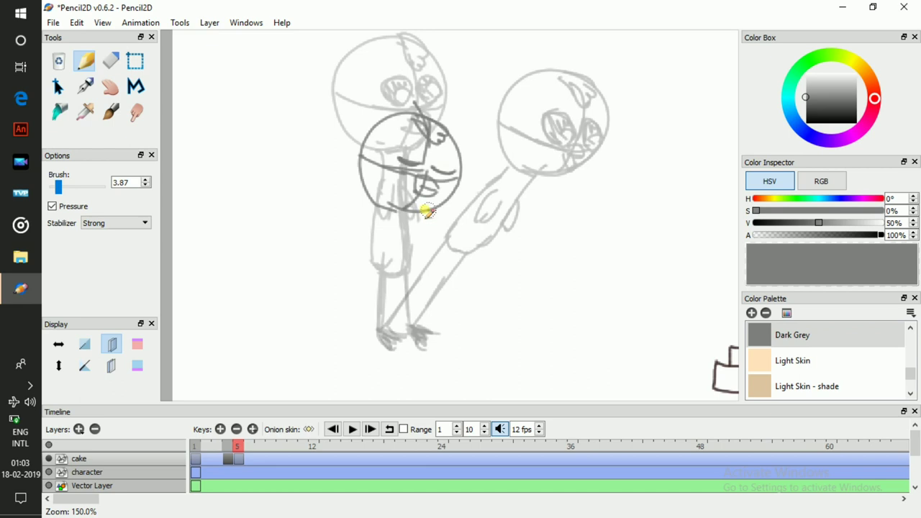
# - Sketch the crouching body under the lowered head, with a protruding tail end, bent legs, clawed feet and small arms
pyautogui.moveTo(378, 207)
pyautogui.mouseDown()
pyautogui.moveTo(383, 229)
pyautogui.moveTo(412, 231)
pyautogui.mouseUp()
pyautogui.moveTo(405, 264); pyautogui.dragTo(410, 238)
pyautogui.moveTo(347, 259)
pyautogui.mouseDown()
pyautogui.moveTo(361, 242)
pyautogui.moveTo(380, 240)
pyautogui.moveTo(360, 250)
pyautogui.moveTo(386, 239)
pyautogui.moveTo(374, 278)
pyautogui.moveTo(358, 269)
pyautogui.moveTo(377, 280)
pyautogui.moveTo(385, 309)
pyautogui.moveTo(378, 298)
pyautogui.moveTo(391, 267)
pyautogui.mouseUp()
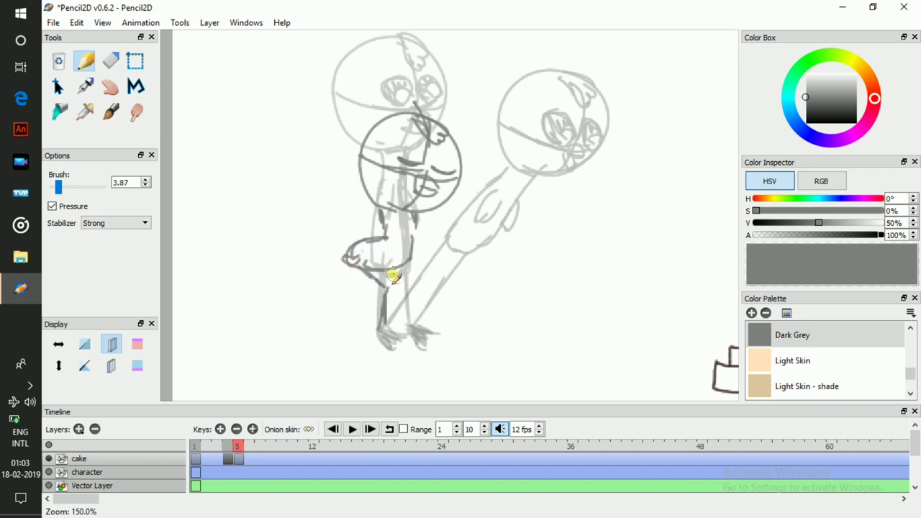
pyautogui.moveTo(406, 287)
pyautogui.mouseDown()
pyautogui.moveTo(412, 326)
pyautogui.moveTo(422, 331)
pyautogui.moveTo(388, 330)
pyautogui.moveTo(387, 351)
pyautogui.mouseUp()
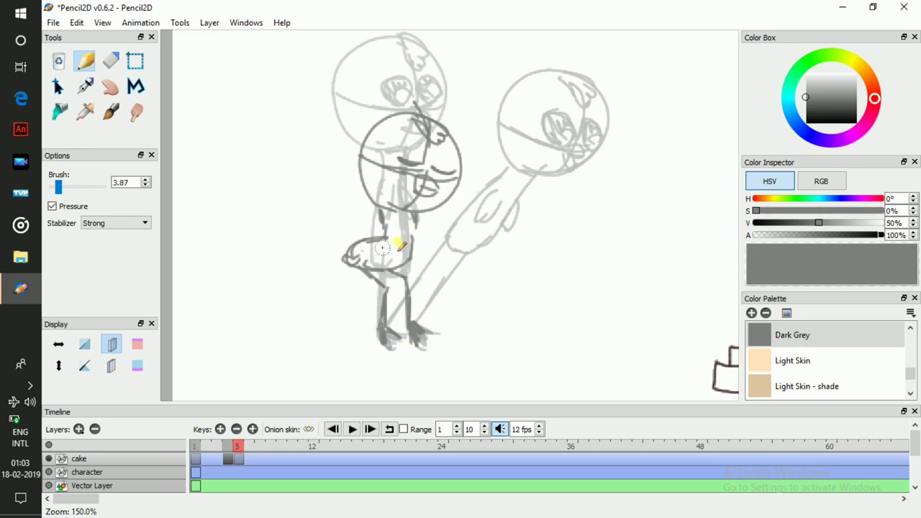
pyautogui.moveTo(385, 232)
pyautogui.mouseDown()
pyautogui.moveTo(418, 233)
pyautogui.moveTo(419, 252)
pyautogui.moveTo(418, 233)
pyautogui.moveTo(423, 255)
pyautogui.mouseUp()
# - Move the crouching pose's keyframe from frame 5 to frame 7 and go to that frame
pyautogui.press('.')
pyautogui.press('.')
pyautogui.press('.')
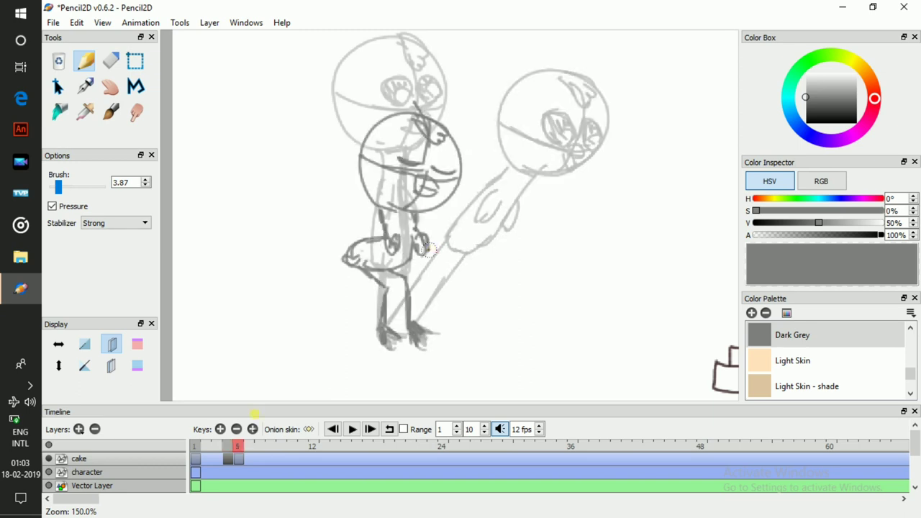
pyautogui.moveTo(249, 458)
pyautogui.mouseDown()
pyautogui.moveTo(265, 444)
pyautogui.moveTo(253, 445)
pyautogui.mouseUp()
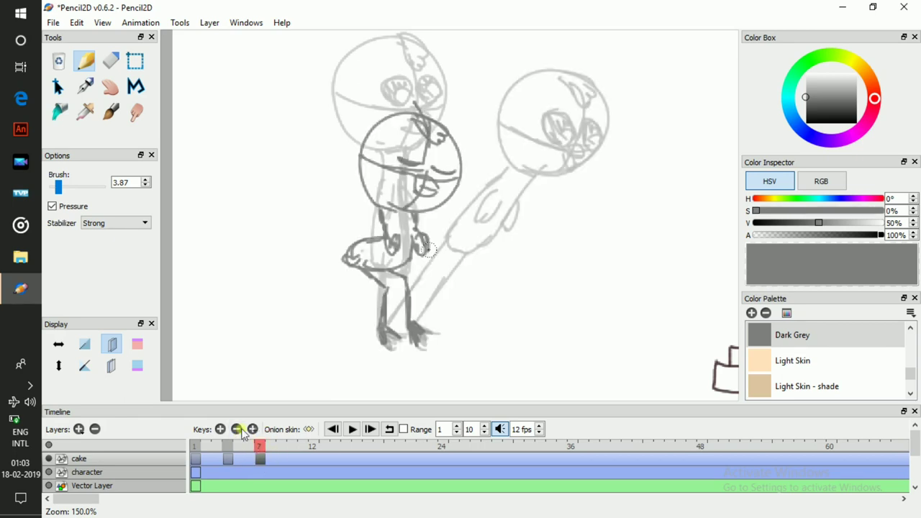
# - Add another keyframe to the cake layer, place it at frame 10 and go to that frame
pyautogui.click(221, 429)
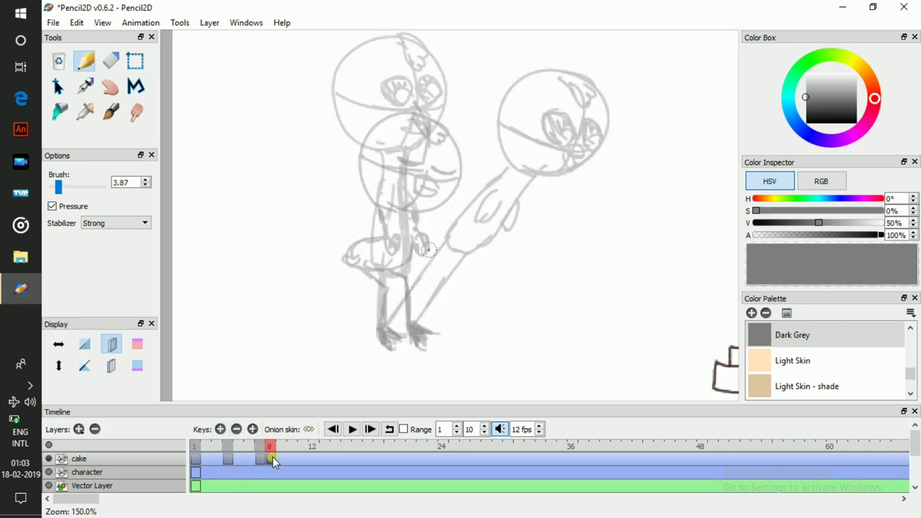
pyautogui.moveTo(274, 458); pyautogui.dragTo(291, 461)
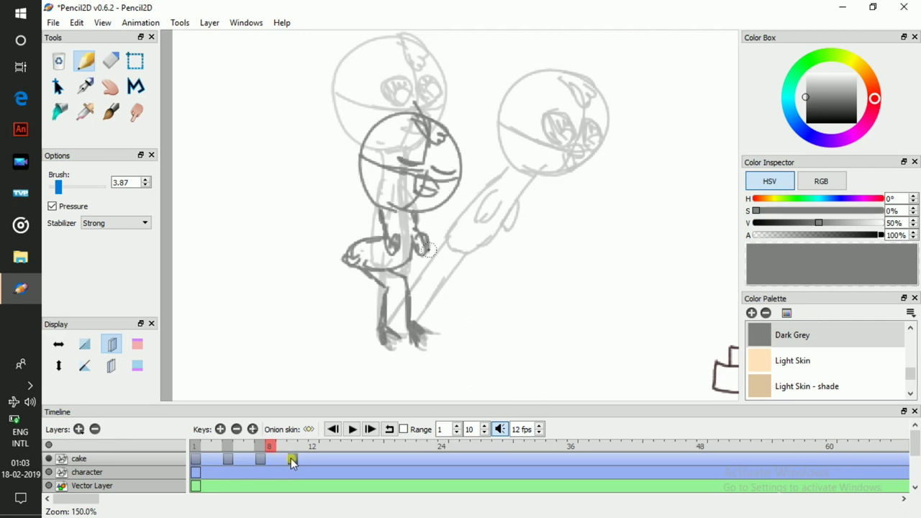
pyautogui.click(290, 446)
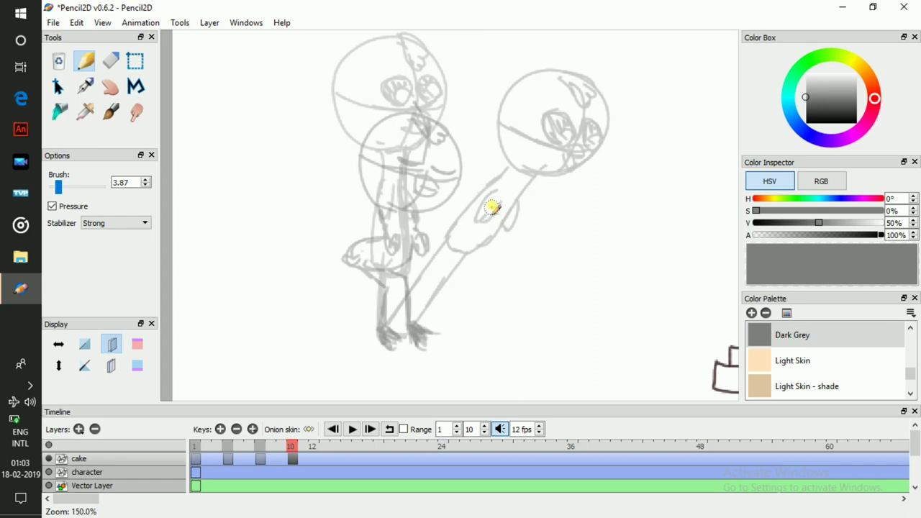
# - Sketch a round head with a curved vertical guide on frame 10, over the onion-skinned leaning head
pyautogui.press('space')
pyautogui.moveTo(510, 216)
pyautogui.mouseDown()
pyautogui.moveTo(487, 278)
pyautogui.moveTo(430, 233)
pyautogui.moveTo(430, 185)
pyautogui.moveTo(458, 210)
pyautogui.moveTo(434, 88)
pyautogui.moveTo(456, 205)
pyautogui.moveTo(464, 187)
pyautogui.moveTo(448, 180)
pyautogui.mouseUp()
pyautogui.press('space')
pyautogui.hotkey('ctrl', 'z')
pyautogui.press('space')
pyautogui.moveTo(435, 214)
pyautogui.mouseDown()
pyautogui.moveTo(448, 124)
pyautogui.moveTo(448, 195)
pyautogui.moveTo(468, 119)
pyautogui.moveTo(439, 221)
pyautogui.moveTo(450, 125)
pyautogui.mouseUp()
pyautogui.hotkey('ctrl', 'z')
# - Add the cross guide, two large eyes and a beak to the frame 10 head
pyautogui.moveTo(393, 163)
pyautogui.mouseDown()
pyautogui.moveTo(422, 174)
pyautogui.moveTo(492, 172)
pyautogui.mouseUp()
pyautogui.hotkey('ctrl', 'z')
pyautogui.moveTo(399, 165); pyautogui.dragTo(418, 172)
pyautogui.moveTo(481, 182)
pyautogui.mouseDown()
pyautogui.moveTo(429, 167)
pyautogui.moveTo(459, 178)
pyautogui.moveTo(438, 179)
pyautogui.mouseUp()
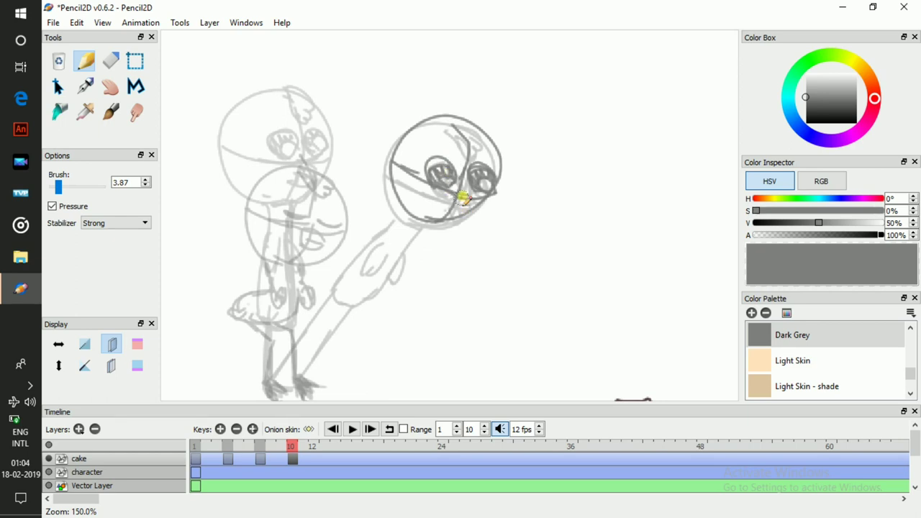
pyautogui.moveTo(451, 204); pyautogui.dragTo(457, 201)
# - Sketch the frame 10 character's leaning torso, swept arms, legs with feet lifted off the ground, and hair tuft
pyautogui.moveTo(387, 214)
pyautogui.mouseDown()
pyautogui.moveTo(432, 201)
pyautogui.moveTo(382, 245)
pyautogui.moveTo(378, 266)
pyautogui.moveTo(403, 272)
pyautogui.moveTo(435, 256)
pyautogui.moveTo(462, 207)
pyautogui.moveTo(405, 227)
pyautogui.moveTo(432, 213)
pyautogui.mouseUp()
pyautogui.moveTo(444, 229)
pyautogui.mouseDown()
pyautogui.moveTo(451, 224)
pyautogui.moveTo(442, 246)
pyautogui.mouseUp()
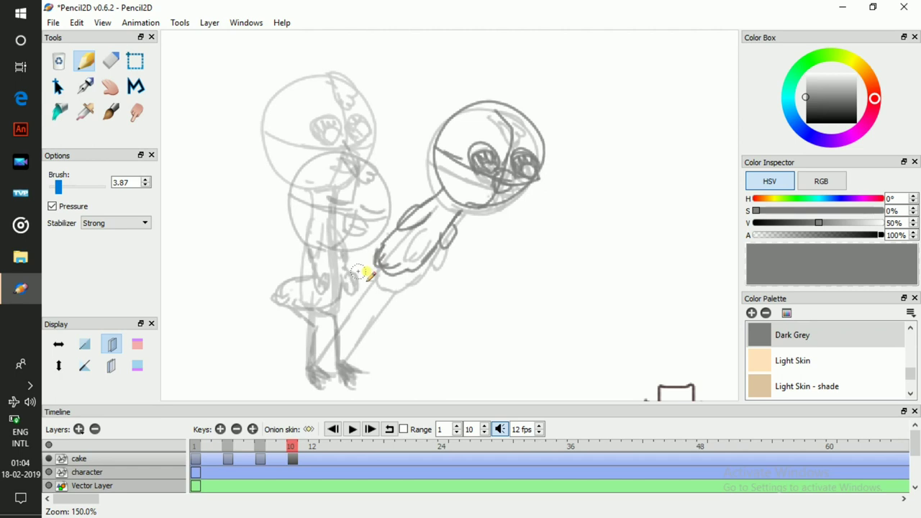
pyautogui.moveTo(341, 309); pyautogui.dragTo(377, 260)
pyautogui.moveTo(366, 310)
pyautogui.mouseDown()
pyautogui.moveTo(331, 331)
pyautogui.moveTo(341, 315)
pyautogui.moveTo(340, 328)
pyautogui.moveTo(363, 314)
pyautogui.mouseUp()
pyautogui.moveTo(508, 116)
pyautogui.mouseDown()
pyautogui.moveTo(516, 124)
pyautogui.moveTo(491, 106)
pyautogui.mouseUp()
# - Step back through the frames and play the animation to examine the crouch and take-off motion
pyautogui.press(',')
pyautogui.press('.')
pyautogui.press(',')
pyautogui.press('.')
pyautogui.press(',')
pyautogui.press(',')
pyautogui.press(',')
pyautogui.press(',')
pyautogui.press(',')
pyautogui.press(',')
pyautogui.press(',')
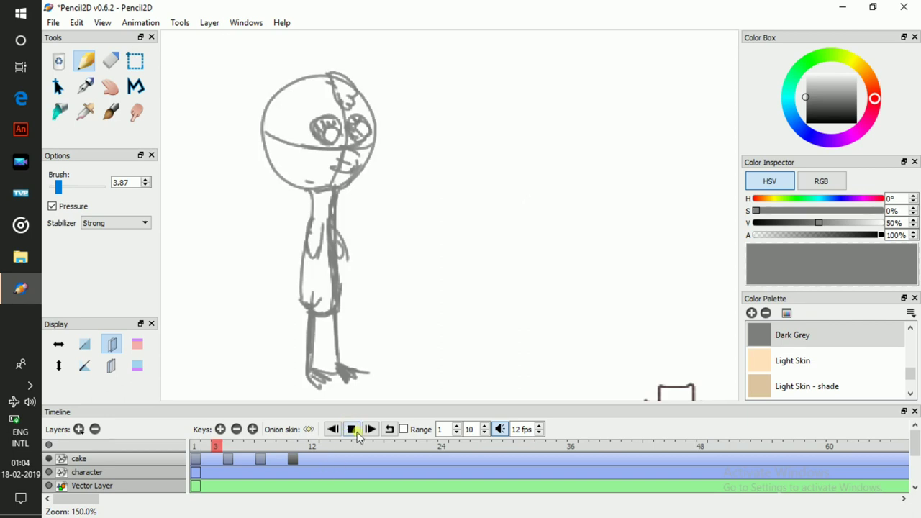
pyautogui.click(352, 430)
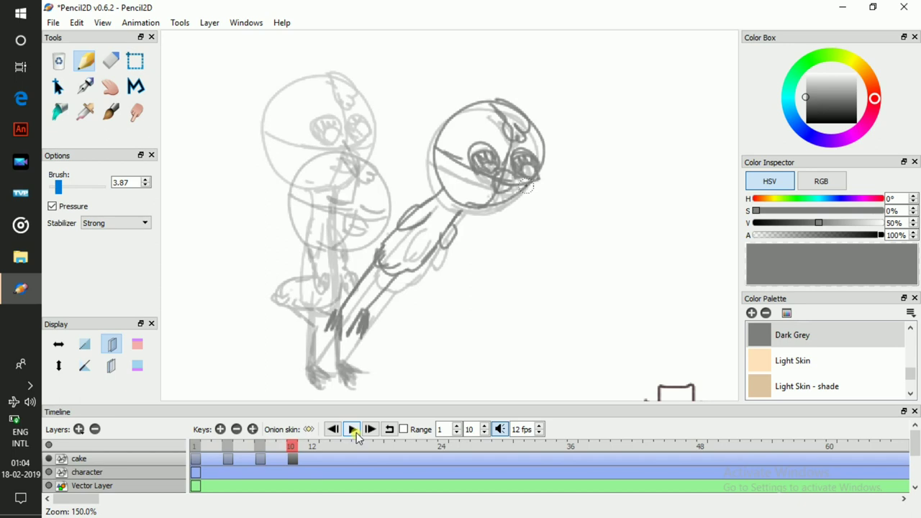
pyautogui.click(355, 432)
# - Add a new keyframe at frame 11 of the cake layer
pyautogui.click(222, 430)
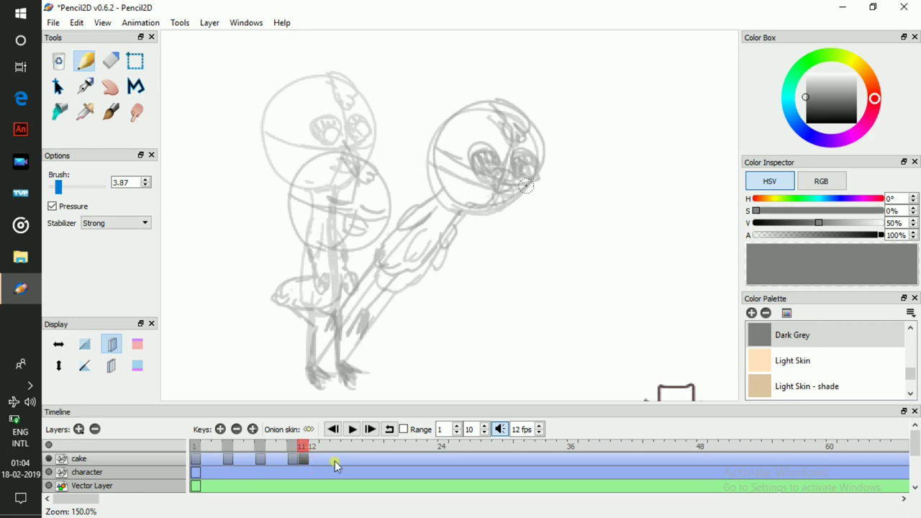
pyautogui.click(311, 446)
pyautogui.click(306, 460)
pyautogui.click(302, 461)
pyautogui.click(501, 185)
# - Sketch a round head above and slightly left of the cake on frame 11
pyautogui.moveTo(540, 188); pyautogui.dragTo(454, 139)
pyautogui.hotkey('ctrl', 'z')
pyautogui.moveTo(580, 232)
pyautogui.mouseDown()
pyautogui.moveTo(523, 206)
pyautogui.moveTo(482, 209)
pyautogui.moveTo(468, 200)
pyautogui.mouseUp()
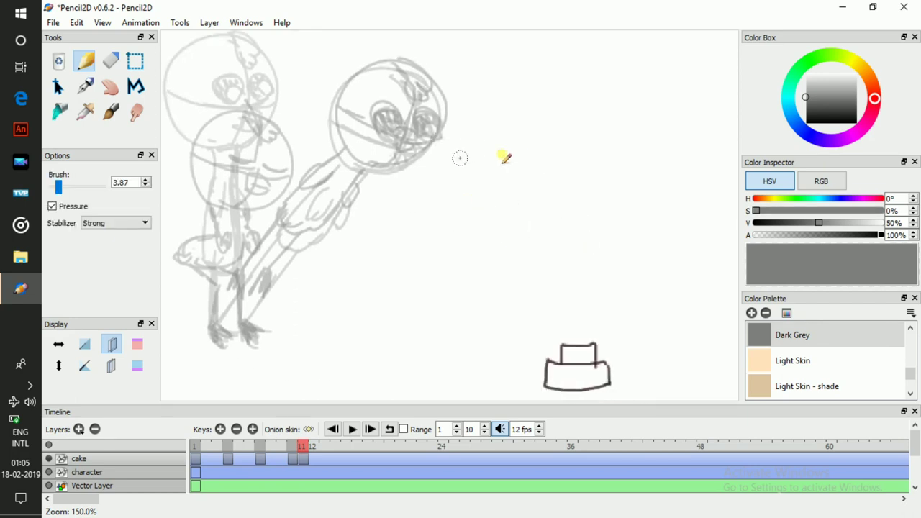
pyautogui.moveTo(491, 243)
pyautogui.mouseDown()
pyautogui.moveTo(453, 206)
pyautogui.moveTo(482, 241)
pyautogui.moveTo(561, 192)
pyautogui.moveTo(525, 215)
pyautogui.mouseUp()
pyautogui.hotkey('ctrl', 'z')
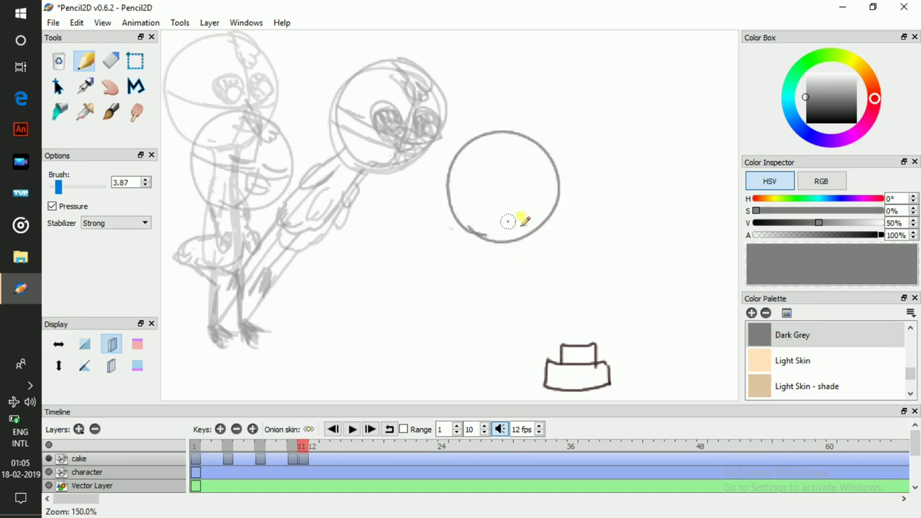
# - Add curved guide lines, two eyes, a beak and a hair tuft to the head above the cake
pyautogui.moveTo(481, 139)
pyautogui.mouseDown()
pyautogui.moveTo(524, 208)
pyautogui.moveTo(521, 234)
pyautogui.mouseUp()
pyautogui.moveTo(452, 208)
pyautogui.mouseDown()
pyautogui.moveTo(540, 188)
pyautogui.moveTo(484, 213)
pyautogui.moveTo(552, 161)
pyautogui.mouseUp()
pyautogui.moveTo(503, 202)
pyautogui.mouseDown()
pyautogui.moveTo(507, 179)
pyautogui.moveTo(514, 193)
pyautogui.moveTo(496, 195)
pyautogui.moveTo(518, 151)
pyautogui.moveTo(534, 166)
pyautogui.moveTo(528, 175)
pyautogui.moveTo(537, 173)
pyautogui.moveTo(526, 161)
pyautogui.moveTo(537, 169)
pyautogui.moveTo(531, 195)
pyautogui.mouseUp()
pyautogui.moveTo(479, 134)
pyautogui.mouseDown()
pyautogui.moveTo(508, 146)
pyautogui.moveTo(504, 152)
pyautogui.mouseUp()
# - Sketch the curved torso, legs and feet below the head so that the character lands on the cake
pyautogui.moveTo(501, 246); pyautogui.dragTo(507, 279)
pyautogui.moveTo(504, 256); pyautogui.dragTo(537, 327)
pyautogui.moveTo(532, 235)
pyautogui.mouseDown()
pyautogui.moveTo(557, 277)
pyautogui.moveTo(554, 310)
pyautogui.moveTo(538, 324)
pyautogui.moveTo(544, 350)
pyautogui.moveTo(553, 371)
pyautogui.moveTo(581, 383)
pyautogui.mouseUp()
pyautogui.moveTo(544, 313)
pyautogui.mouseDown()
pyautogui.moveTo(571, 313)
pyautogui.moveTo(575, 337)
pyautogui.mouseUp()
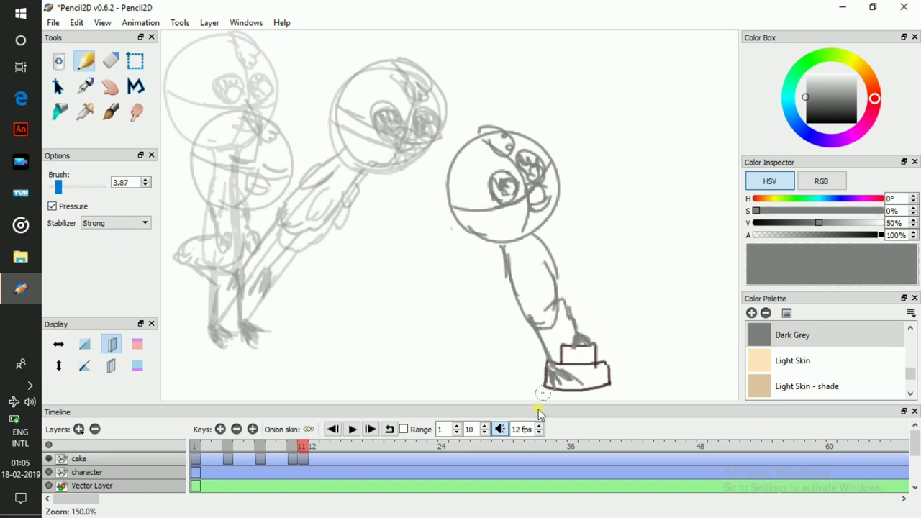
pyautogui.click(303, 459)
pyautogui.click(317, 449)
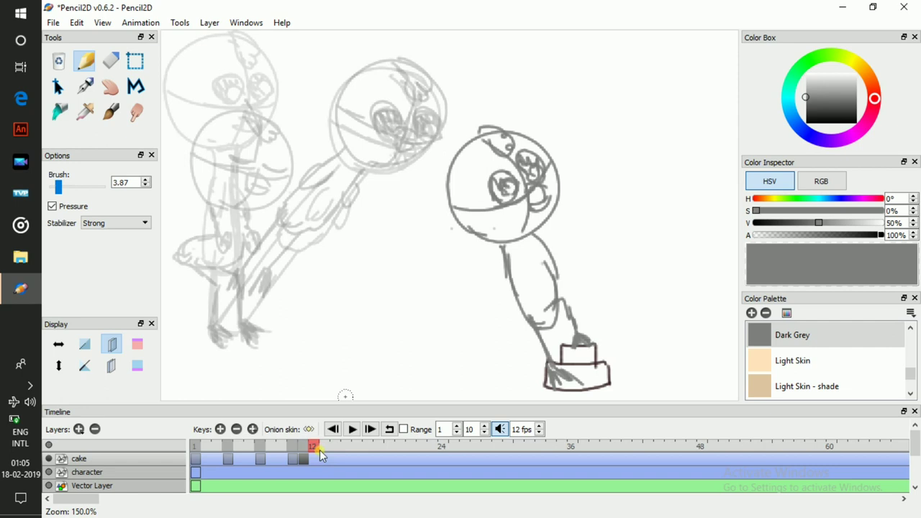
pyautogui.click(301, 444)
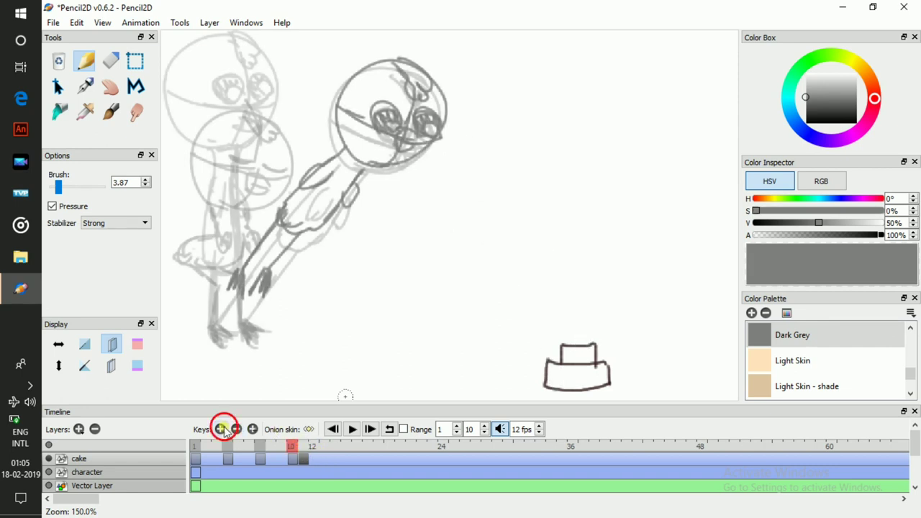
pyautogui.click(222, 430)
pyautogui.click(304, 460)
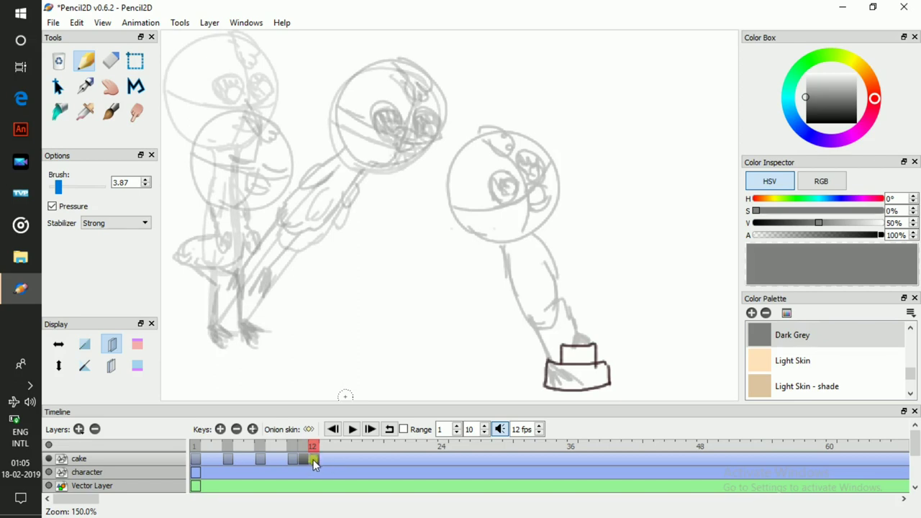
pyautogui.click(237, 430)
# - Move the landing pose's keyframe from frame 11 to frame 14 and go back to frame 11
pyautogui.moveTo(305, 460)
pyautogui.mouseDown()
pyautogui.moveTo(339, 461)
pyautogui.moveTo(287, 445)
pyautogui.moveTo(349, 450)
pyautogui.moveTo(222, 446)
pyautogui.moveTo(355, 451)
pyautogui.moveTo(211, 456)
pyautogui.moveTo(227, 458)
pyautogui.moveTo(353, 456)
pyautogui.moveTo(195, 450)
pyautogui.moveTo(333, 447)
pyautogui.moveTo(287, 448)
pyautogui.moveTo(307, 449)
pyautogui.mouseUp()
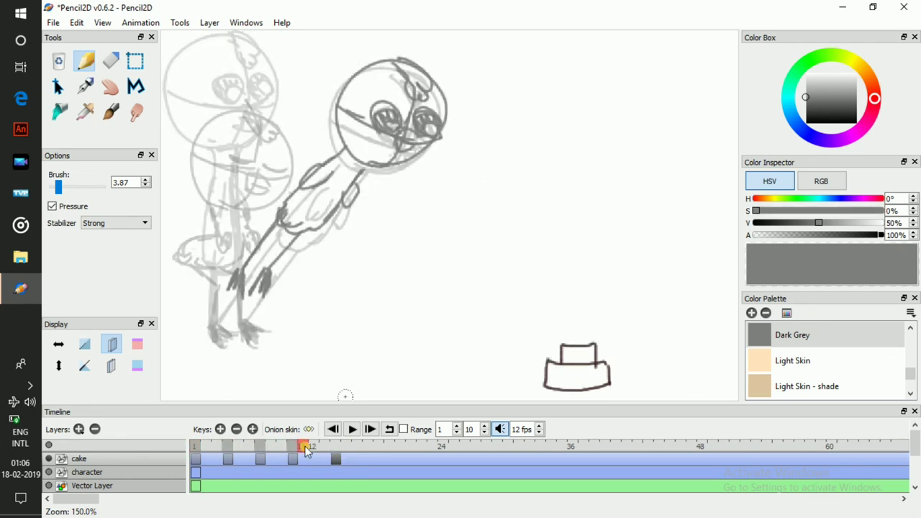
# - On a new frame 11 keyframe, sketch a round head between the leap and landing poses, with next-frame onion skin turned on
pyautogui.click(221, 430)
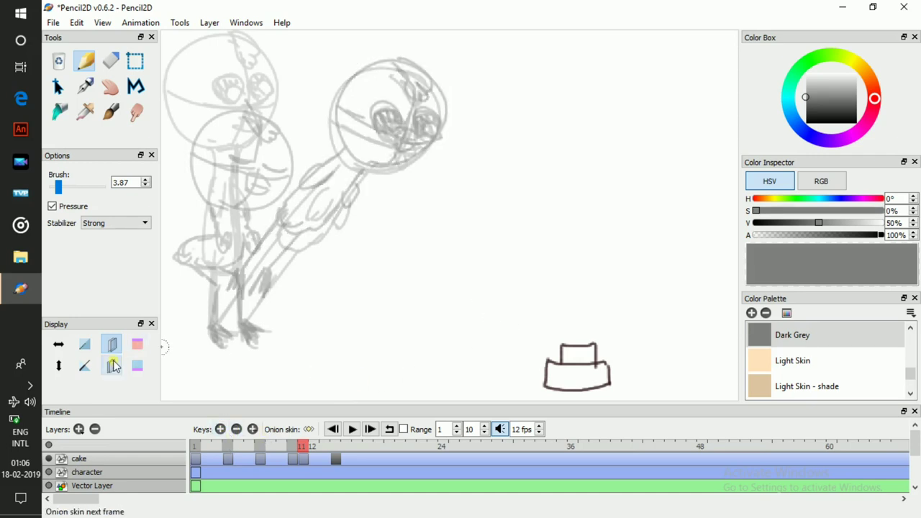
pyautogui.click(113, 366)
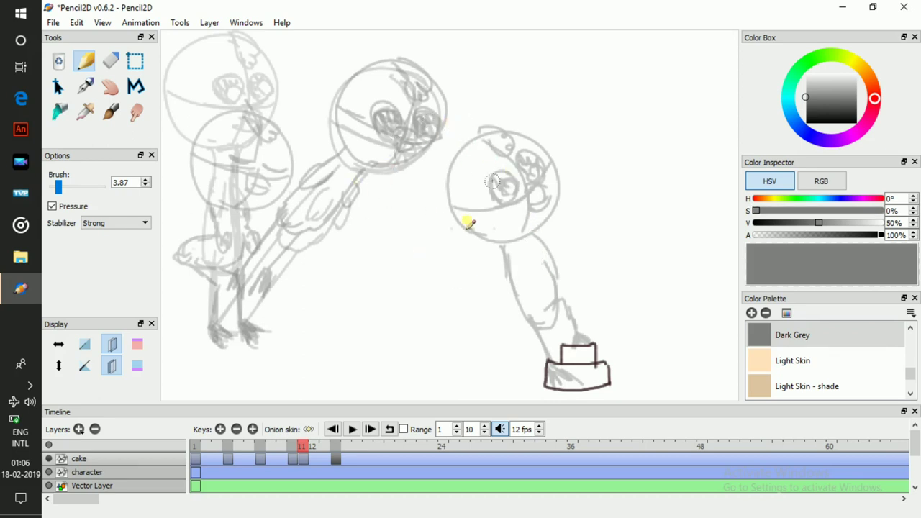
pyautogui.moveTo(405, 155); pyautogui.dragTo(415, 202)
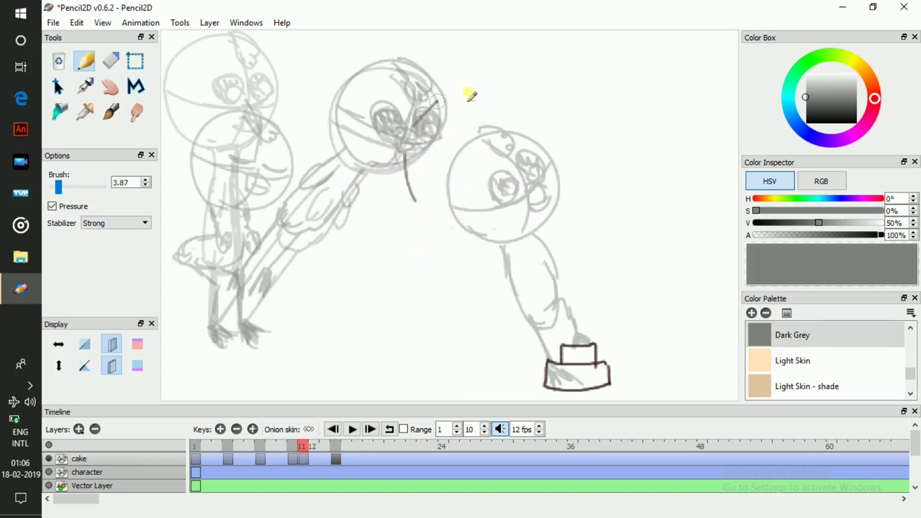
pyautogui.hotkey('ctrl', 'z')
pyautogui.moveTo(438, 198)
pyautogui.mouseDown()
pyautogui.moveTo(475, 109)
pyautogui.moveTo(436, 180)
pyautogui.mouseUp()
pyautogui.hotkey('ctrl', 'z')
pyautogui.moveTo(464, 218)
pyautogui.mouseDown()
pyautogui.moveTo(435, 103)
pyautogui.moveTo(518, 123)
pyautogui.moveTo(438, 197)
pyautogui.mouseUp()
# - Sketch the slanted torso, arms, legs and feet below the frame 11 head, reaching towards the cake
pyautogui.moveTo(489, 216); pyautogui.dragTo(510, 279)
pyautogui.moveTo(502, 204)
pyautogui.mouseDown()
pyautogui.moveTo(533, 233)
pyautogui.moveTo(509, 280)
pyautogui.moveTo(535, 281)
pyautogui.moveTo(525, 292)
pyautogui.moveTo(546, 334)
pyautogui.moveTo(530, 295)
pyautogui.moveTo(518, 292)
pyautogui.moveTo(530, 290)
pyautogui.moveTo(547, 317)
pyautogui.moveTo(534, 292)
pyautogui.moveTo(544, 330)
pyautogui.mouseUp()
pyautogui.hotkey('ctrl', 'z')
pyautogui.hotkey('ctrl', 'z')
pyautogui.moveTo(540, 277)
pyautogui.mouseDown()
pyautogui.moveTo(565, 317)
pyautogui.moveTo(519, 288)
pyautogui.moveTo(538, 277)
pyautogui.mouseUp()
pyautogui.click(520, 287)
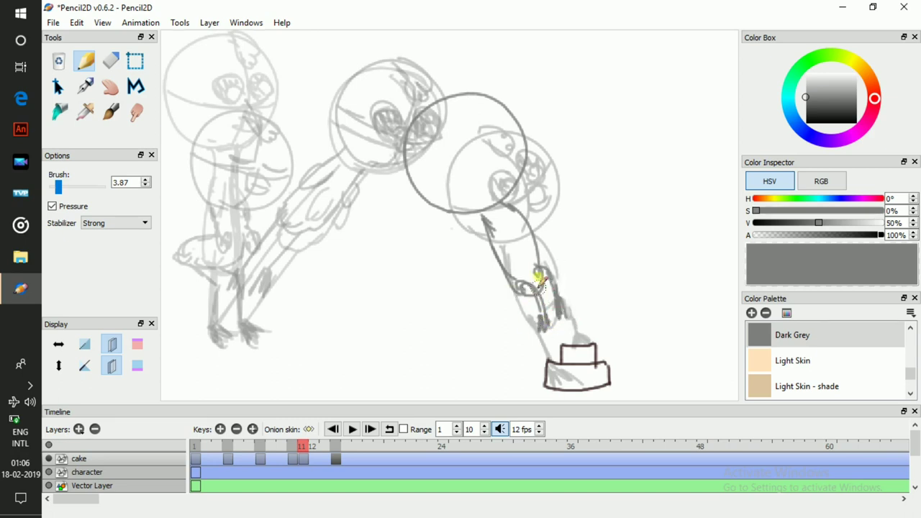
pyautogui.moveTo(493, 242)
pyautogui.mouseDown()
pyautogui.moveTo(510, 257)
pyautogui.moveTo(498, 229)
pyautogui.moveTo(534, 240)
pyautogui.mouseUp()
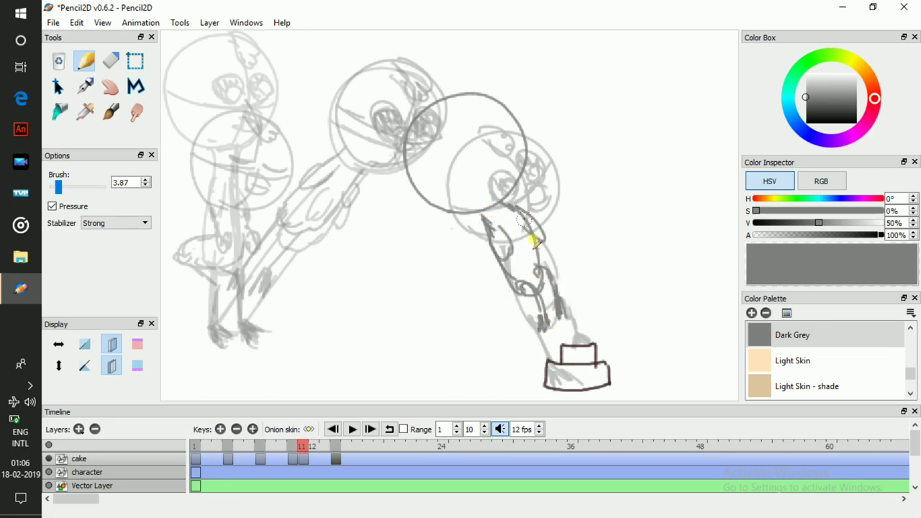
# - Add an arm to the torso of the landing pose on frame 14 and return to frame 11
pyautogui.press('.')
pyautogui.press('.')
pyautogui.press('.')
pyautogui.press('.')
pyautogui.press(',')
pyautogui.click(515, 264)
pyautogui.moveTo(511, 272); pyautogui.dragTo(519, 287)
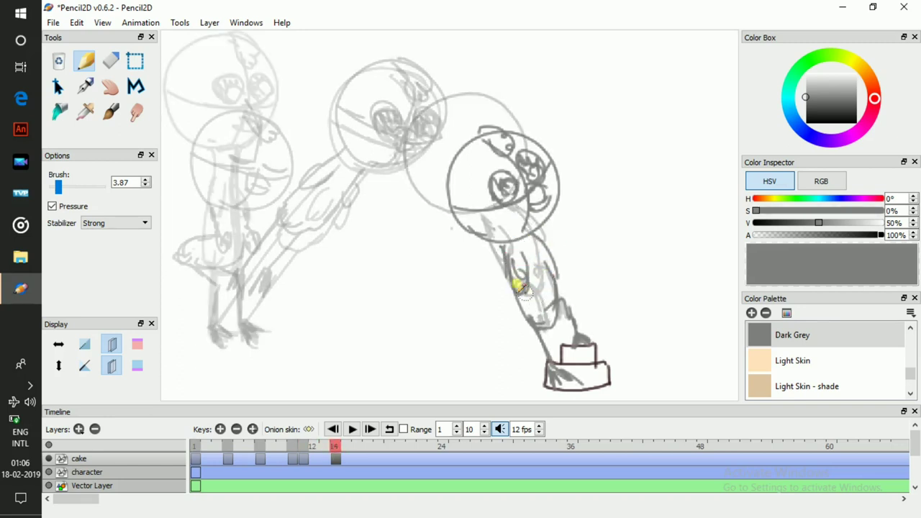
pyautogui.press(',')
pyautogui.press(',')
pyautogui.press(',')
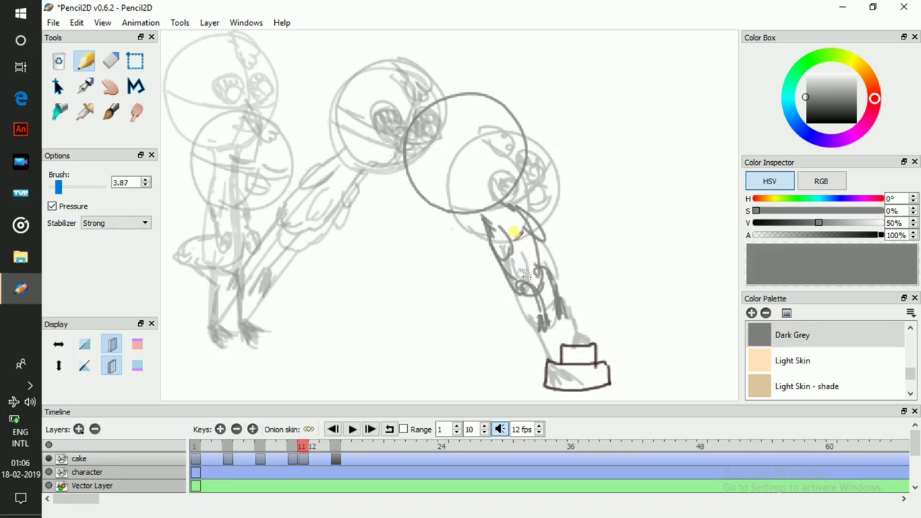
# - Add curved guide lines, two eyes, a beak and a hair tuft to the head on frame 11
pyautogui.moveTo(436, 109)
pyautogui.mouseDown()
pyautogui.moveTo(489, 163)
pyautogui.moveTo(497, 205)
pyautogui.mouseUp()
pyautogui.moveTo(428, 188)
pyautogui.mouseDown()
pyautogui.moveTo(479, 166)
pyautogui.moveTo(501, 130)
pyautogui.mouseUp()
pyautogui.moveTo(450, 153)
pyautogui.mouseDown()
pyautogui.moveTo(477, 146)
pyautogui.moveTo(449, 163)
pyautogui.moveTo(479, 154)
pyautogui.moveTo(453, 154)
pyautogui.moveTo(491, 131)
pyautogui.mouseUp()
pyautogui.moveTo(424, 121); pyautogui.dragTo(448, 128)
pyautogui.moveTo(438, 105)
pyautogui.mouseDown()
pyautogui.moveTo(459, 99)
pyautogui.moveTo(456, 115)
pyautogui.moveTo(429, 102)
pyautogui.mouseUp()
pyautogui.click(481, 166)
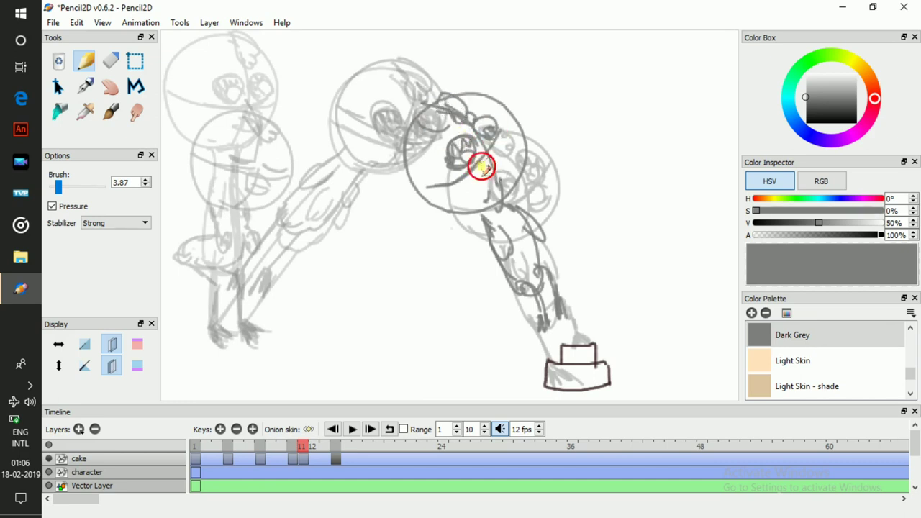
pyautogui.moveTo(498, 167)
pyautogui.mouseDown()
pyautogui.moveTo(493, 154)
pyautogui.moveTo(492, 180)
pyautogui.mouseUp()
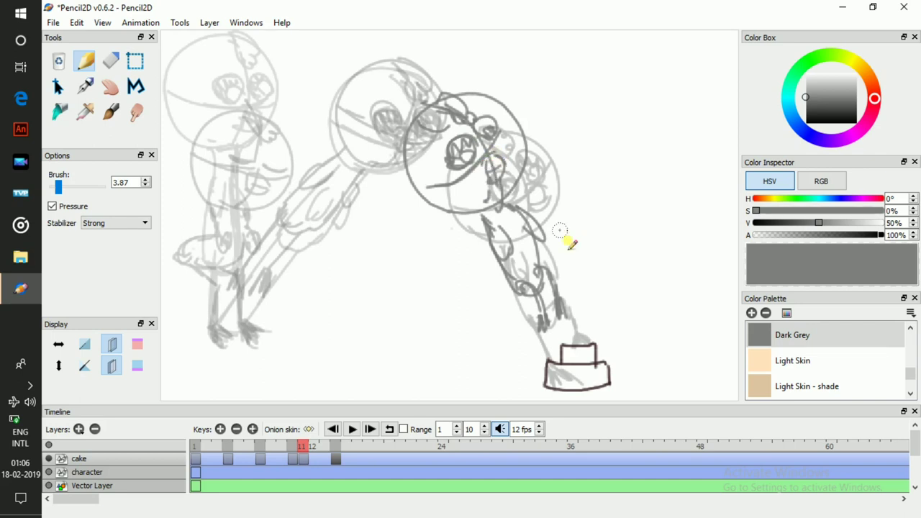
# - Flip between the leap poses and play the animation through frame 14 to check the jump
pyautogui.press(',')
pyautogui.press(',')
pyautogui.press('.')
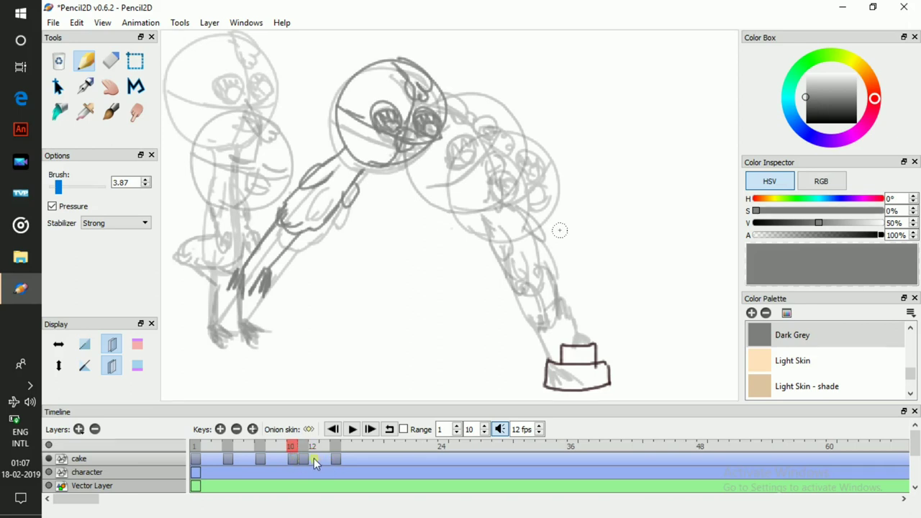
pyautogui.moveTo(314, 445); pyautogui.dragTo(336, 443)
pyautogui.click(337, 444)
pyautogui.click(352, 429)
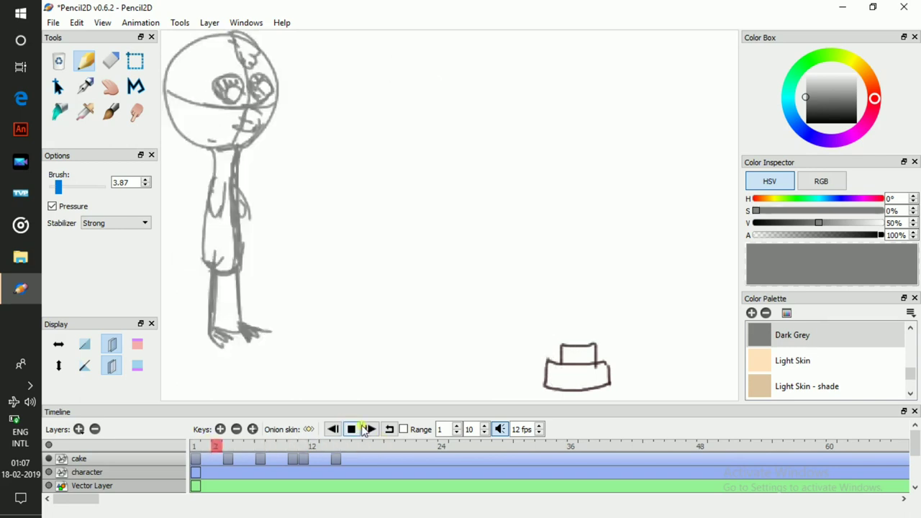
pyautogui.click(352, 430)
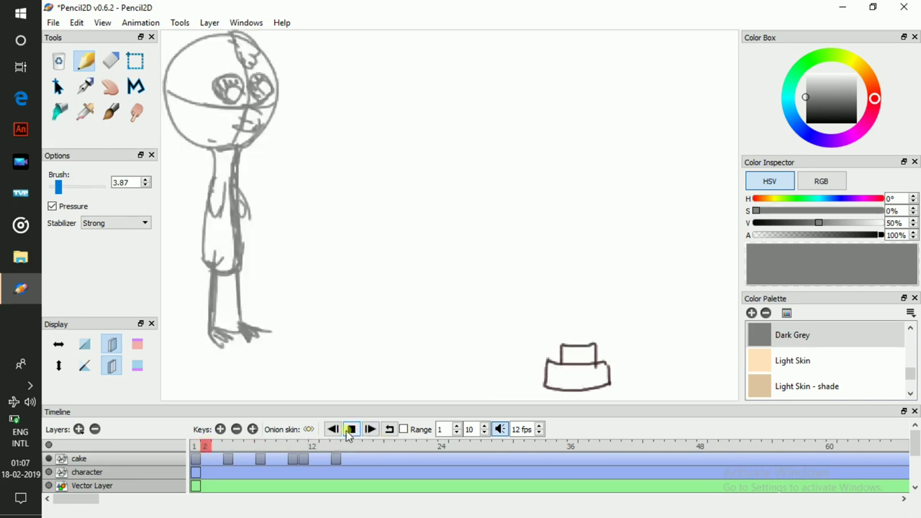
pyautogui.click(354, 430)
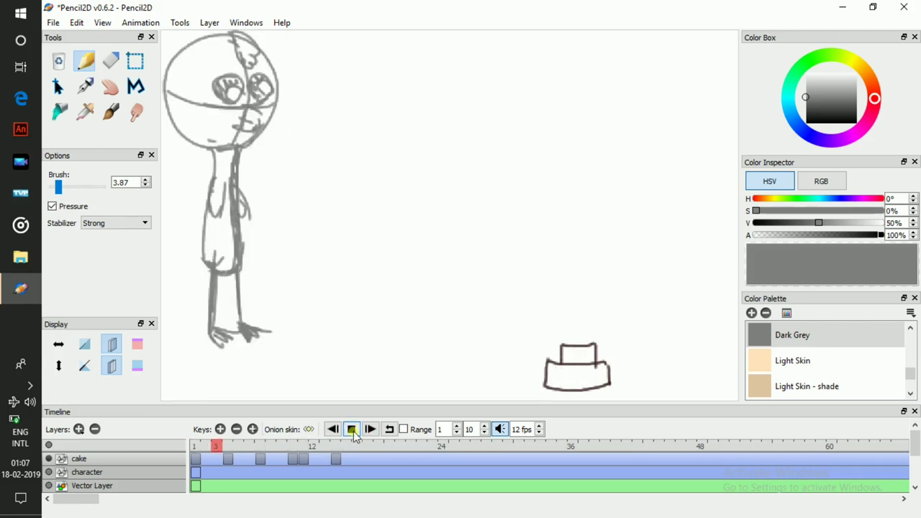
pyautogui.click(358, 433)
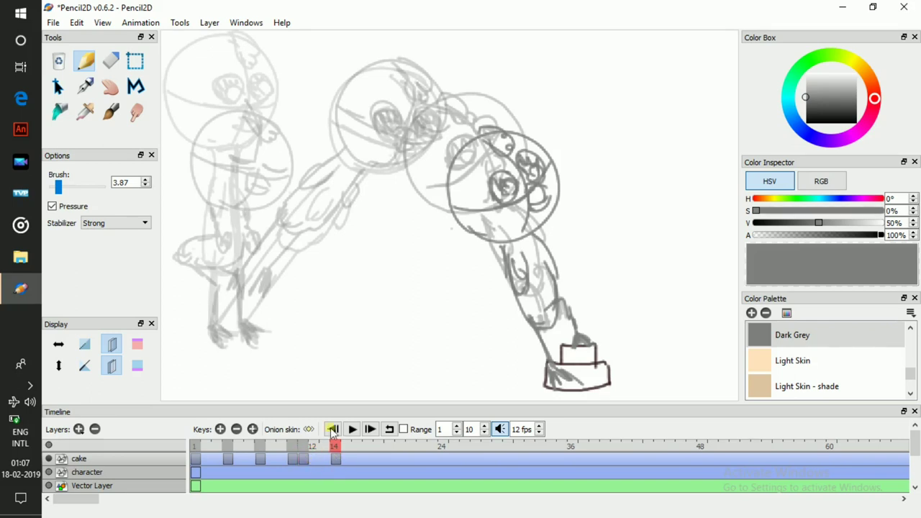
# - Switch the onion skin from matching keyframes to matching neighbouring frames and scrub back through the poses to frame 7
pyautogui.click(305, 458)
pyautogui.click(310, 431)
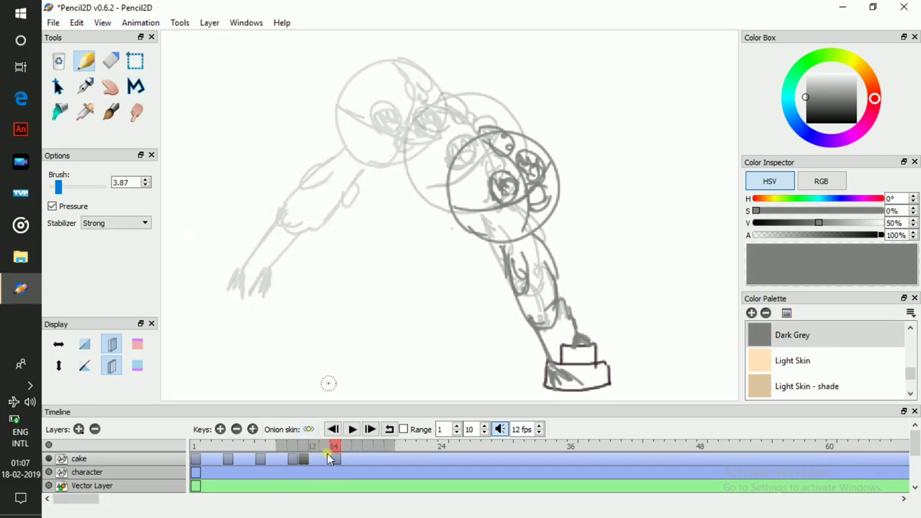
pyautogui.hotkey('alt', ',')
pyautogui.click(305, 461)
pyautogui.click(315, 447)
pyautogui.moveTo(314, 447); pyautogui.dragTo(205, 445)
pyautogui.moveTo(311, 442); pyautogui.dragTo(263, 445)
# - Move the keyframe from frame 11 to frame 12 and insert an empty keyframe at frame 11
pyautogui.click(304, 458)
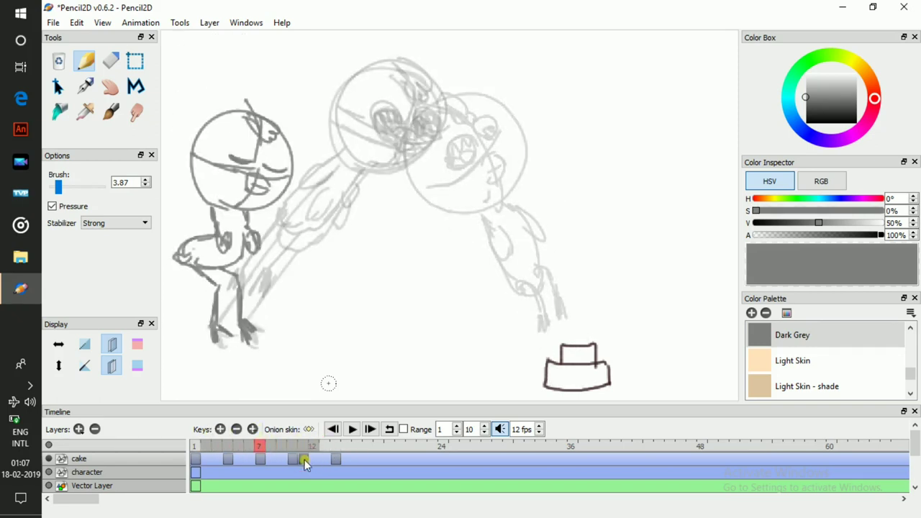
pyautogui.click(303, 461)
pyautogui.moveTo(304, 460)
pyautogui.mouseDown()
pyautogui.moveTo(323, 464)
pyautogui.moveTo(307, 461)
pyautogui.mouseUp()
pyautogui.click(305, 447)
pyautogui.click(220, 429)
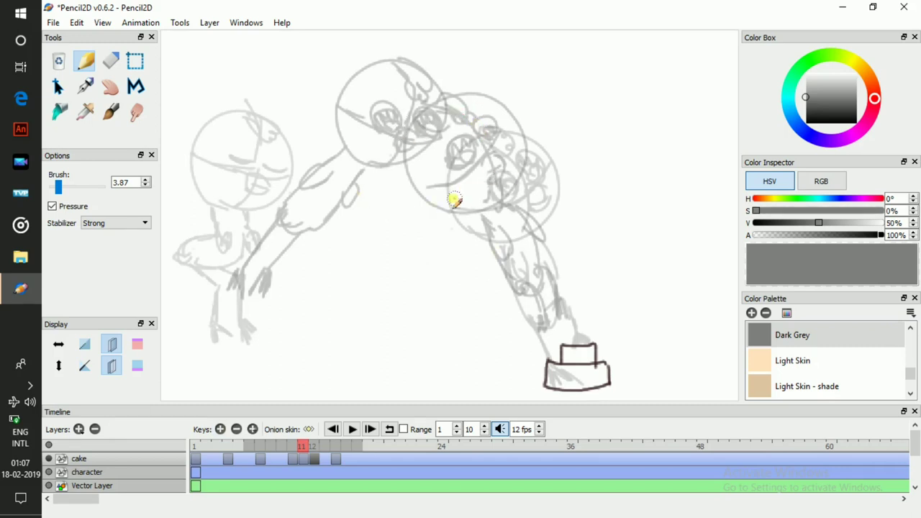
# - Sketch a round head at the peak of the jump on frame 11, between the neighbouring onion-skin heads
pyautogui.moveTo(439, 195)
pyautogui.mouseDown()
pyautogui.moveTo(401, 98)
pyautogui.moveTo(490, 101)
pyautogui.moveTo(410, 191)
pyautogui.moveTo(440, 186)
pyautogui.moveTo(375, 132)
pyautogui.moveTo(501, 122)
pyautogui.moveTo(381, 182)
pyautogui.mouseUp()
pyautogui.hotkey('ctrl', 'z')
pyautogui.hotkey('ctrl', 'z')
pyautogui.moveTo(440, 189)
pyautogui.mouseDown()
pyautogui.moveTo(378, 153)
pyautogui.moveTo(481, 100)
pyautogui.moveTo(443, 197)
pyautogui.moveTo(418, 188)
pyautogui.moveTo(458, 163)
pyautogui.mouseUp()
pyautogui.moveTo(398, 201)
pyautogui.mouseDown()
pyautogui.moveTo(403, 238)
pyautogui.moveTo(425, 235)
pyautogui.moveTo(426, 201)
pyautogui.moveTo(413, 242)
pyautogui.moveTo(384, 249)
pyautogui.moveTo(412, 194)
pyautogui.mouseUp()
pyautogui.hotkey('ctrl', 'z')
pyautogui.hotkey('ctrl', 'z')
pyautogui.hotkey('ctrl', 'z')
pyautogui.hotkey('ctrl', 'z')
pyautogui.hotkey('ctrl', 'z')
pyautogui.moveTo(431, 193); pyautogui.dragTo(464, 179)
# - Sketch the tucked body, arms and feet below the mid-air head and add its guide lines, eyes, beak and hair tuft
pyautogui.moveTo(400, 189)
pyautogui.mouseDown()
pyautogui.moveTo(390, 234)
pyautogui.moveTo(412, 254)
pyautogui.moveTo(398, 241)
pyautogui.moveTo(423, 239)
pyautogui.moveTo(424, 198)
pyautogui.moveTo(408, 250)
pyautogui.moveTo(399, 205)
pyautogui.moveTo(394, 237)
pyautogui.moveTo(404, 249)
pyautogui.moveTo(416, 234)
pyautogui.moveTo(426, 254)
pyautogui.moveTo(414, 283)
pyautogui.mouseUp()
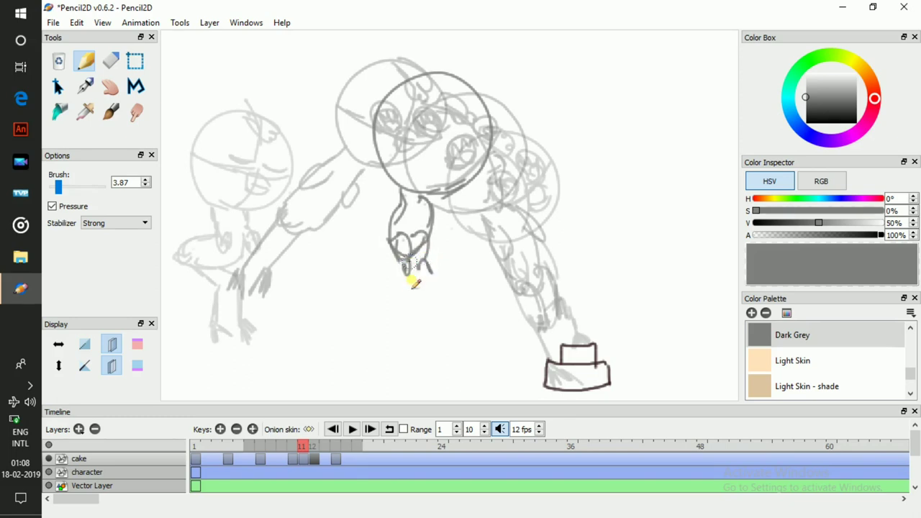
pyautogui.moveTo(394, 227)
pyautogui.mouseDown()
pyautogui.moveTo(424, 206)
pyautogui.moveTo(445, 232)
pyautogui.moveTo(432, 199)
pyautogui.mouseUp()
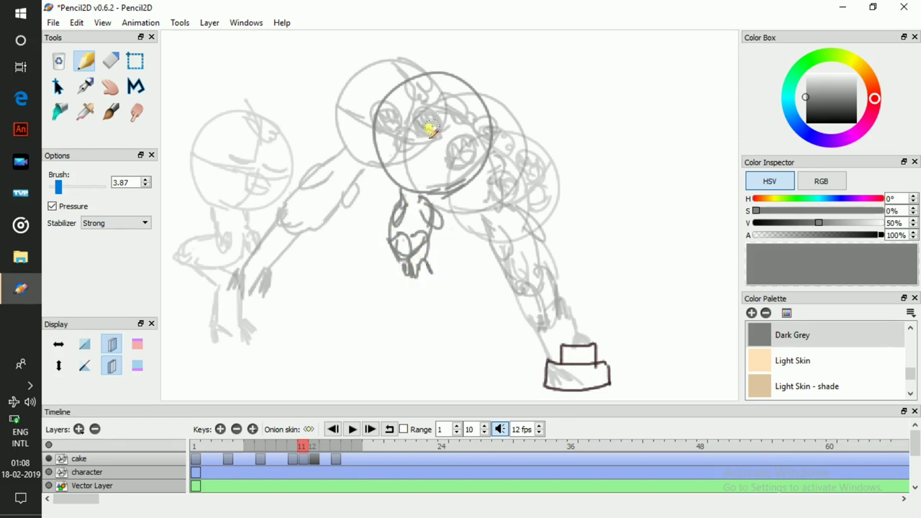
pyautogui.moveTo(377, 118)
pyautogui.mouseDown()
pyautogui.moveTo(469, 109)
pyautogui.moveTo(461, 127)
pyautogui.moveTo(435, 141)
pyautogui.mouseUp()
pyautogui.moveTo(427, 178)
pyautogui.mouseDown()
pyautogui.moveTo(456, 115)
pyautogui.moveTo(443, 107)
pyautogui.moveTo(434, 144)
pyautogui.moveTo(428, 127)
pyautogui.moveTo(452, 148)
pyautogui.moveTo(438, 150)
pyautogui.moveTo(440, 134)
pyautogui.moveTo(428, 137)
pyautogui.moveTo(441, 127)
pyautogui.moveTo(467, 149)
pyautogui.moveTo(464, 133)
pyautogui.moveTo(475, 141)
pyautogui.moveTo(466, 124)
pyautogui.moveTo(466, 141)
pyautogui.moveTo(475, 138)
pyautogui.moveTo(456, 131)
pyautogui.moveTo(467, 128)
pyautogui.moveTo(437, 173)
pyautogui.moveTo(452, 155)
pyautogui.mouseUp()
pyautogui.moveTo(444, 71)
pyautogui.mouseDown()
pyautogui.moveTo(471, 107)
pyautogui.moveTo(457, 96)
pyautogui.mouseUp()
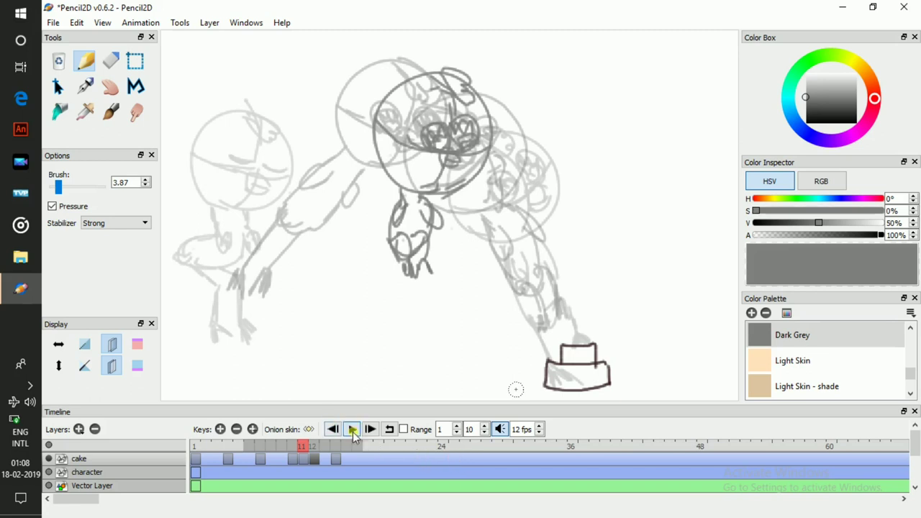
# - Retime the last three poses by moving their keyframes to frames 13, 15 and 18
pyautogui.click(352, 431)
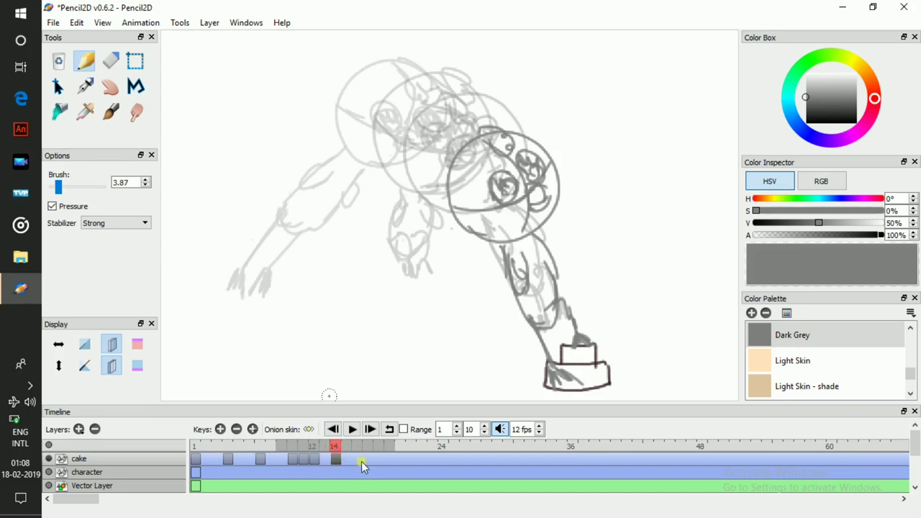
pyautogui.click(336, 459)
pyautogui.moveTo(336, 459); pyautogui.dragTo(358, 464)
pyautogui.click(363, 461)
pyautogui.click(360, 460)
pyautogui.moveTo(362, 462); pyautogui.dragTo(380, 460)
pyautogui.moveTo(317, 464)
pyautogui.mouseDown()
pyautogui.moveTo(347, 466)
pyautogui.moveTo(328, 462)
pyautogui.mouseUp()
pyautogui.click(304, 460)
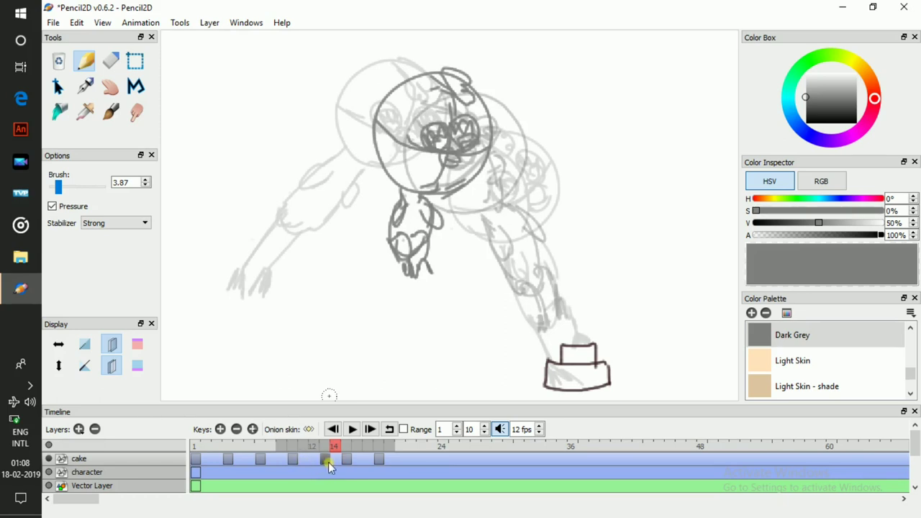
pyautogui.click(346, 461)
# - Play the retimed animation up to frame 18 to check the spacing of the jump
pyautogui.click(364, 431)
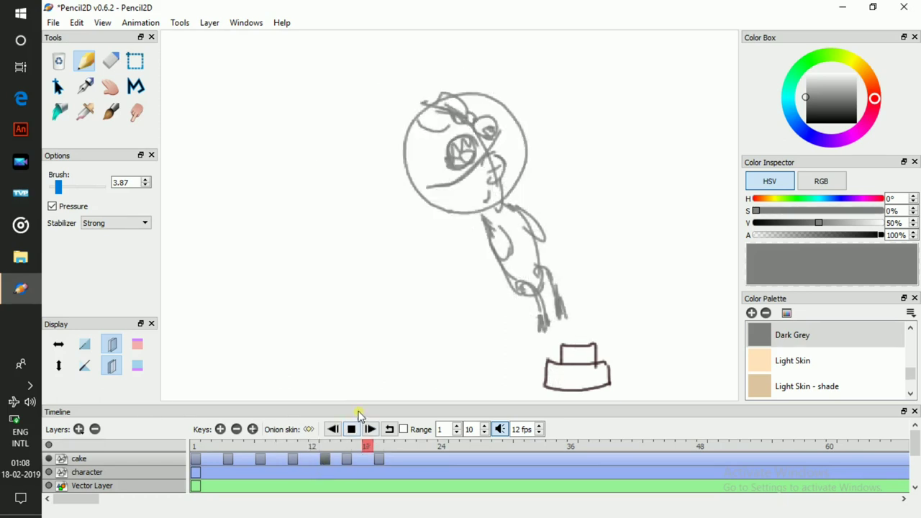
pyautogui.click(358, 430)
pyautogui.click(362, 430)
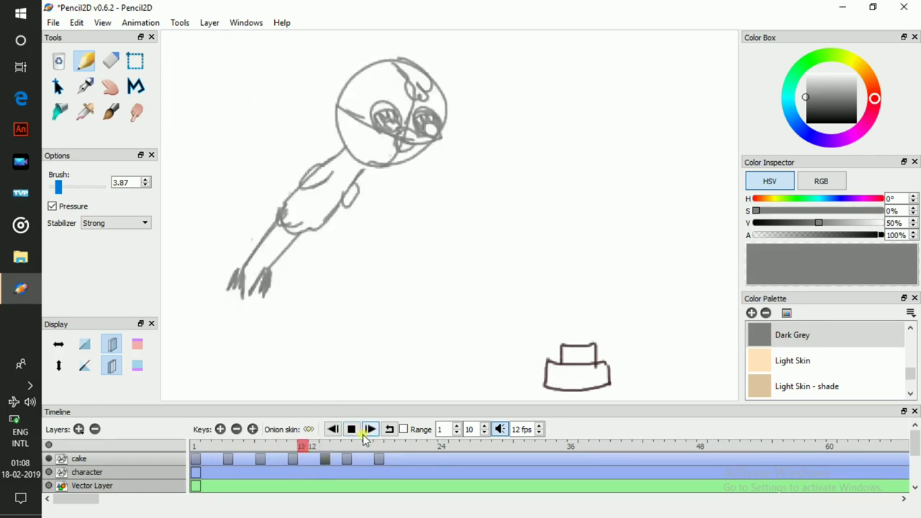
pyautogui.click(353, 430)
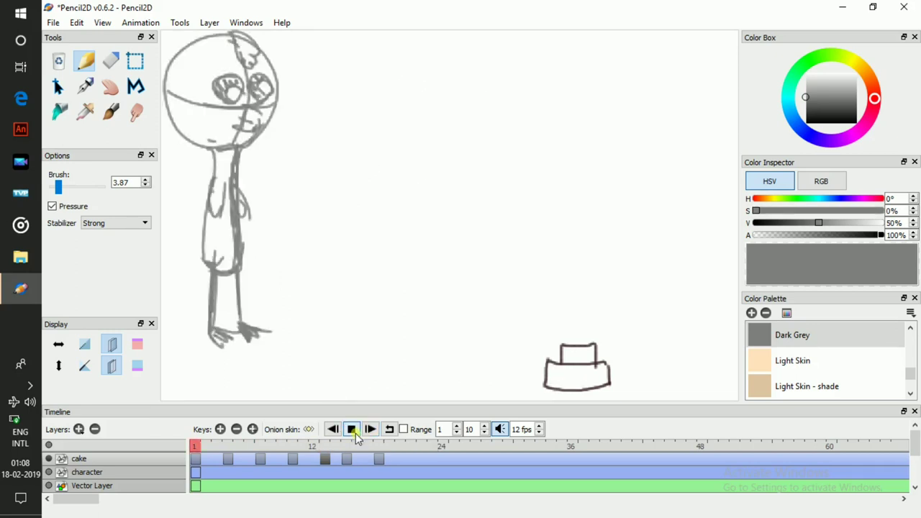
pyautogui.click(351, 429)
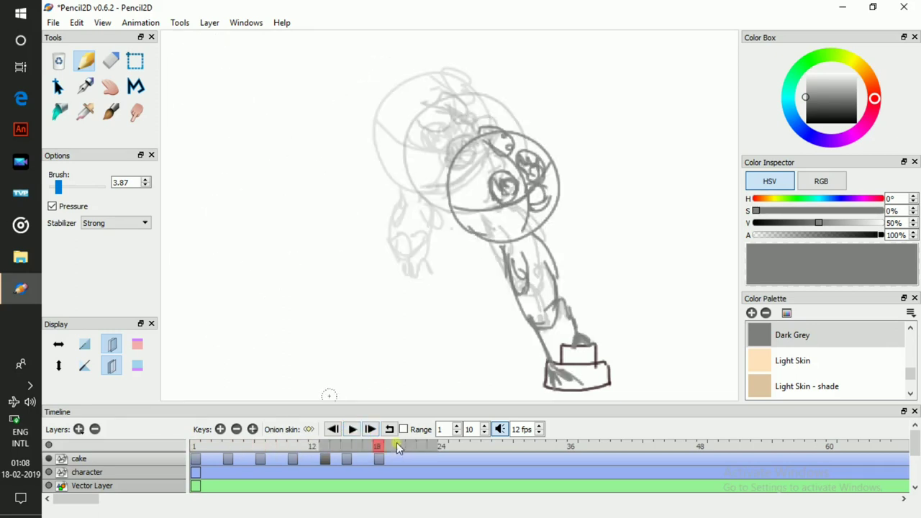
# - Add a keyframe at frame 21 and sketch an upright round head with guide lines and eyes above the cake
pyautogui.click(398, 446)
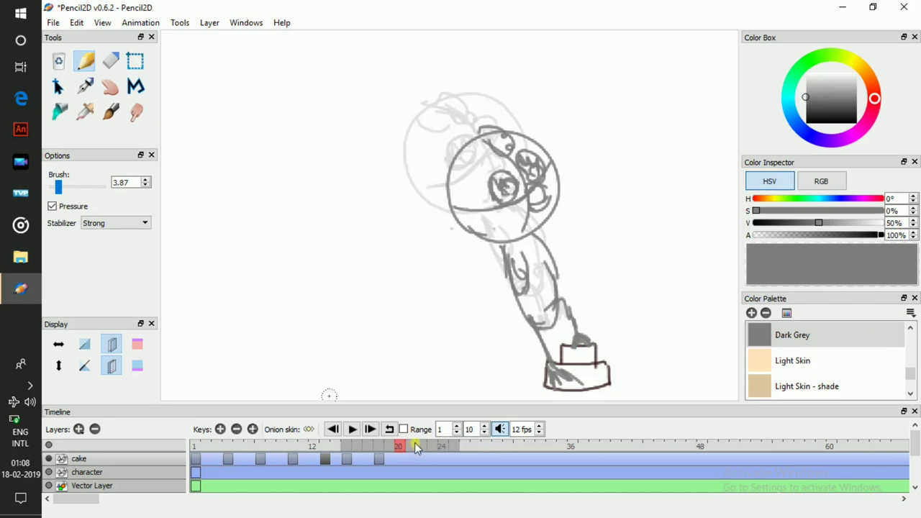
pyautogui.click(413, 446)
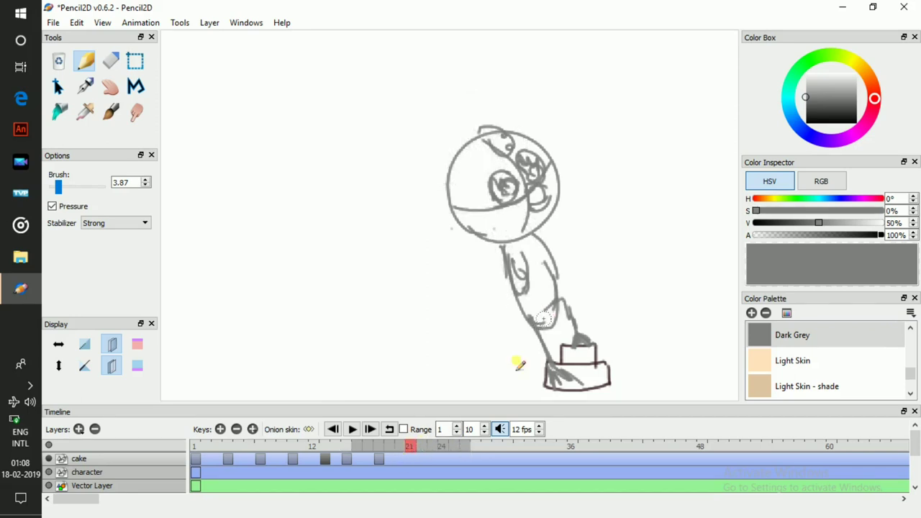
pyautogui.click(234, 430)
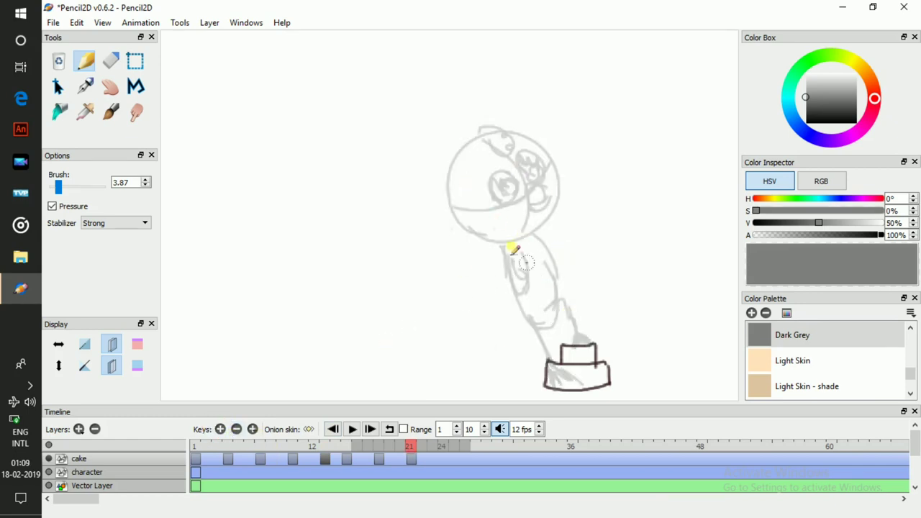
pyautogui.moveTo(545, 256)
pyautogui.mouseDown()
pyautogui.moveTo(596, 241)
pyautogui.moveTo(559, 232)
pyautogui.mouseUp()
pyautogui.moveTo(549, 158); pyautogui.dragTo(562, 251)
pyautogui.moveTo(547, 156)
pyautogui.mouseDown()
pyautogui.moveTo(576, 190)
pyautogui.moveTo(567, 243)
pyautogui.mouseUp()
pyautogui.moveTo(501, 218)
pyautogui.mouseDown()
pyautogui.moveTo(591, 213)
pyautogui.moveTo(555, 225)
pyautogui.moveTo(551, 216)
pyautogui.moveTo(565, 206)
pyautogui.moveTo(554, 218)
pyautogui.moveTo(562, 223)
pyautogui.moveTo(544, 210)
pyautogui.moveTo(582, 202)
pyautogui.moveTo(567, 192)
pyautogui.moveTo(585, 211)
pyautogui.mouseUp()
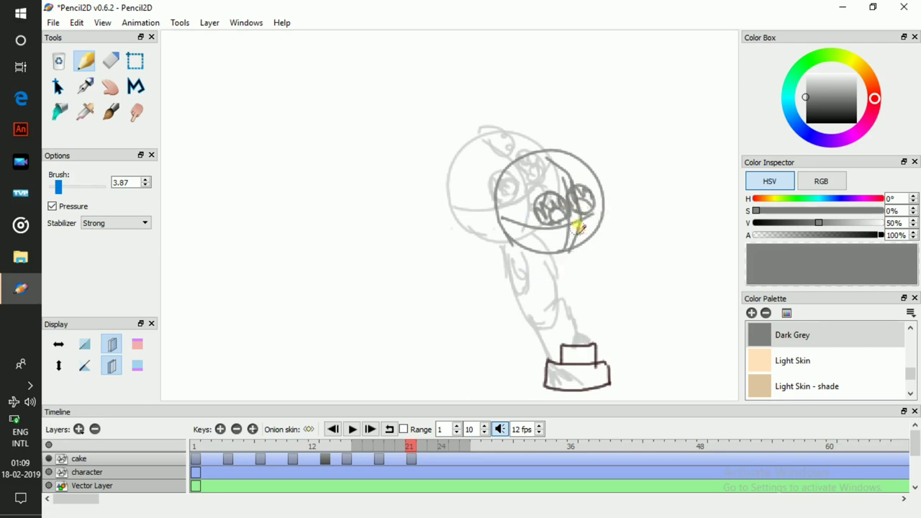
# - Add the beak and hair tuft on frame 21 and sketch the upright torso, arms, legs and feet on the cake
pyautogui.click(575, 232)
pyautogui.moveTo(544, 252)
pyautogui.mouseDown()
pyautogui.moveTo(541, 284)
pyautogui.moveTo(562, 321)
pyautogui.moveTo(553, 322)
pyautogui.moveTo(544, 292)
pyautogui.moveTo(542, 326)
pyautogui.moveTo(566, 251)
pyautogui.moveTo(578, 305)
pyautogui.moveTo(552, 327)
pyautogui.moveTo(541, 260)
pyautogui.moveTo(541, 361)
pyautogui.moveTo(561, 376)
pyautogui.moveTo(551, 385)
pyautogui.moveTo(577, 326)
pyautogui.moveTo(575, 374)
pyautogui.moveTo(551, 272)
pyautogui.moveTo(564, 286)
pyautogui.moveTo(573, 258)
pyautogui.mouseUp()
pyautogui.moveTo(545, 167); pyautogui.dragTo(573, 170)
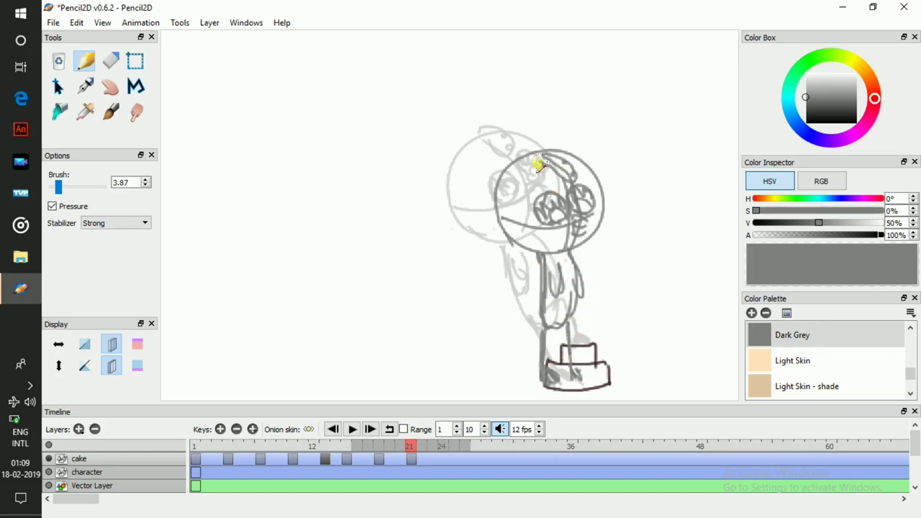
# - Add a keyframe at frame 25 and sketch a lowered round head with guide lines and eyes just above the cake
pyautogui.click(451, 446)
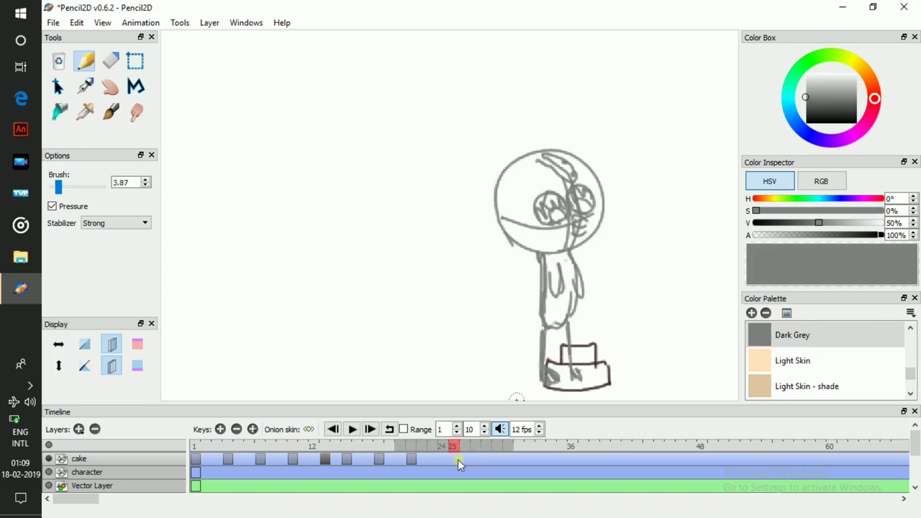
pyautogui.click(220, 430)
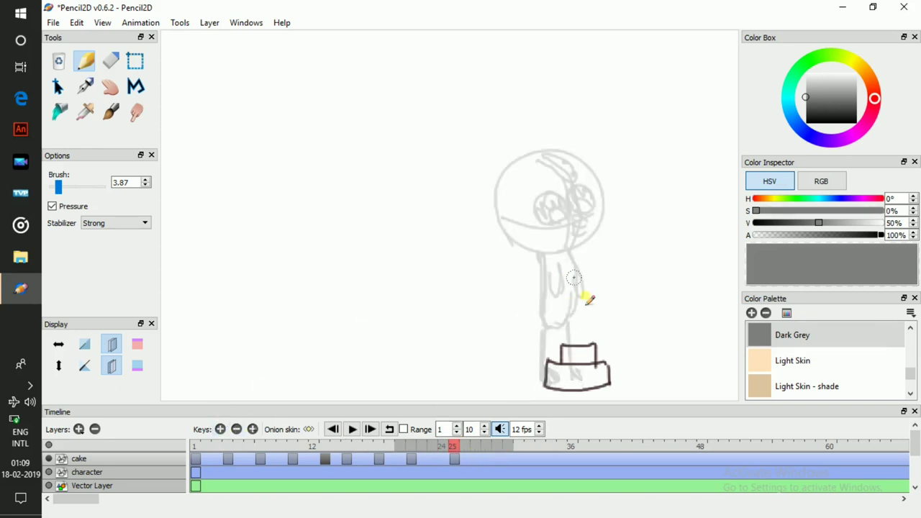
pyautogui.moveTo(569, 325)
pyautogui.mouseDown()
pyautogui.moveTo(536, 317)
pyautogui.moveTo(522, 284)
pyautogui.moveTo(539, 316)
pyautogui.moveTo(532, 309)
pyautogui.mouseUp()
pyautogui.hotkey('ctrl', 'z')
pyautogui.moveTo(554, 239); pyautogui.dragTo(580, 317)
pyautogui.moveTo(521, 298); pyautogui.dragTo(611, 291)
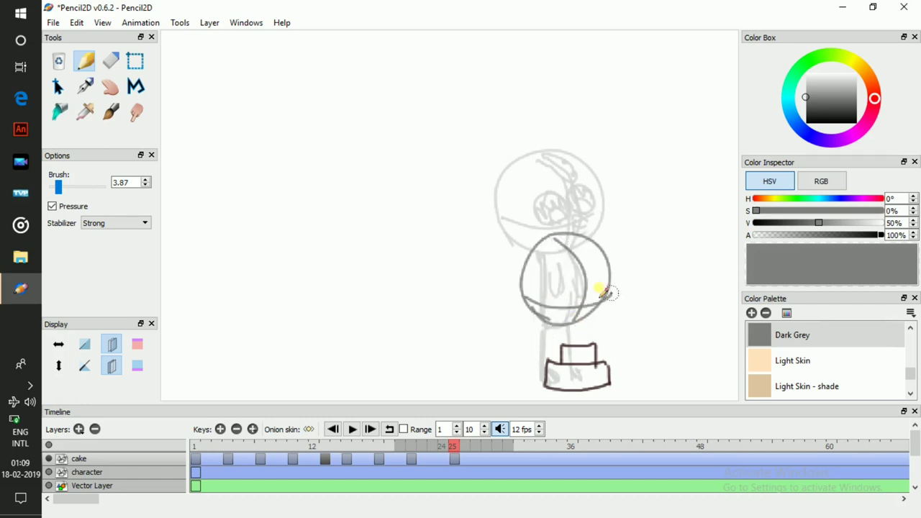
pyautogui.moveTo(554, 297)
pyautogui.mouseDown()
pyautogui.moveTo(580, 308)
pyautogui.moveTo(598, 287)
pyautogui.moveTo(584, 280)
pyautogui.moveTo(609, 298)
pyautogui.moveTo(582, 283)
pyautogui.moveTo(597, 288)
pyautogui.moveTo(554, 297)
pyautogui.moveTo(574, 282)
pyautogui.mouseUp()
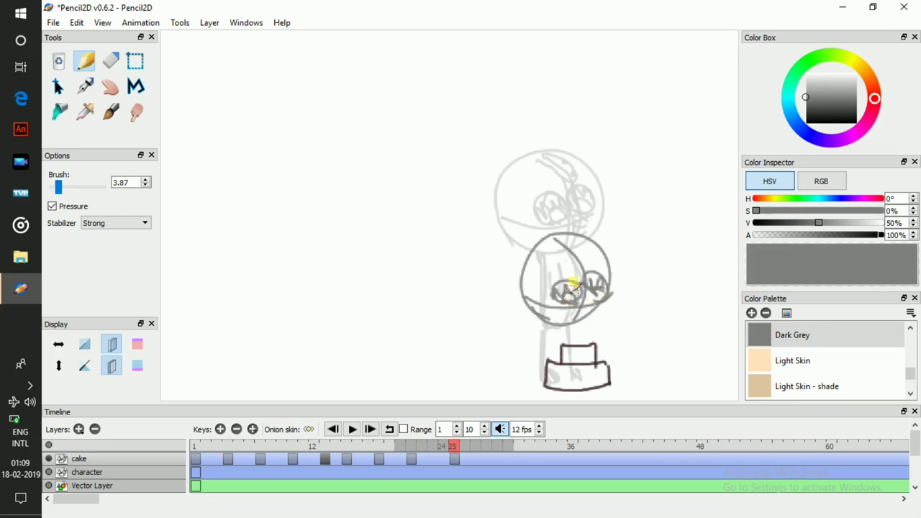
# - Sketch the beak, hair tuft, crouched body, arms and feet of the squashed landing pose on frame 25
pyautogui.moveTo(582, 314)
pyautogui.mouseDown()
pyautogui.moveTo(586, 306)
pyautogui.moveTo(548, 342)
pyautogui.mouseUp()
pyautogui.moveTo(571, 324); pyautogui.dragTo(572, 337)
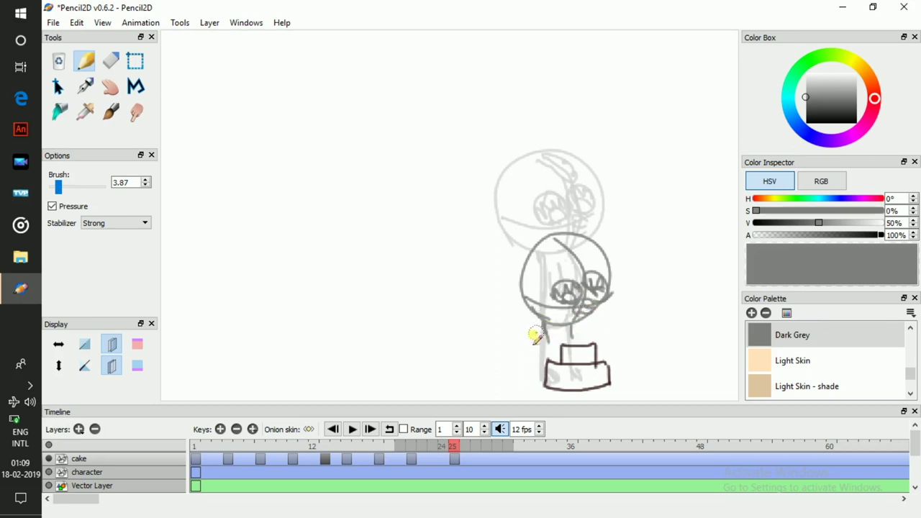
pyautogui.moveTo(515, 360)
pyautogui.mouseDown()
pyautogui.moveTo(519, 328)
pyautogui.moveTo(544, 335)
pyautogui.moveTo(544, 362)
pyautogui.moveTo(518, 356)
pyautogui.moveTo(516, 348)
pyautogui.moveTo(528, 348)
pyautogui.moveTo(549, 376)
pyautogui.moveTo(562, 345)
pyautogui.moveTo(567, 378)
pyautogui.moveTo(588, 382)
pyautogui.moveTo(543, 382)
pyautogui.moveTo(564, 367)
pyautogui.mouseUp()
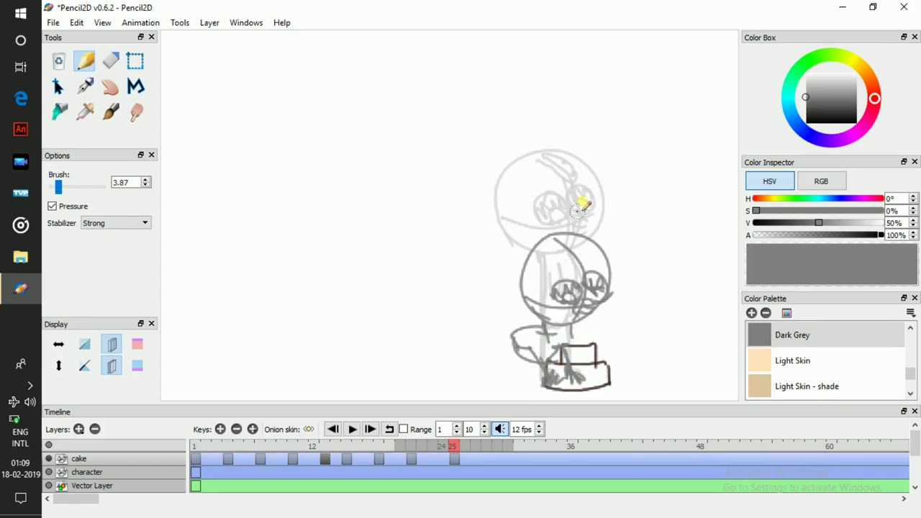
pyautogui.moveTo(567, 246)
pyautogui.mouseDown()
pyautogui.moveTo(581, 264)
pyautogui.moveTo(546, 240)
pyautogui.mouseUp()
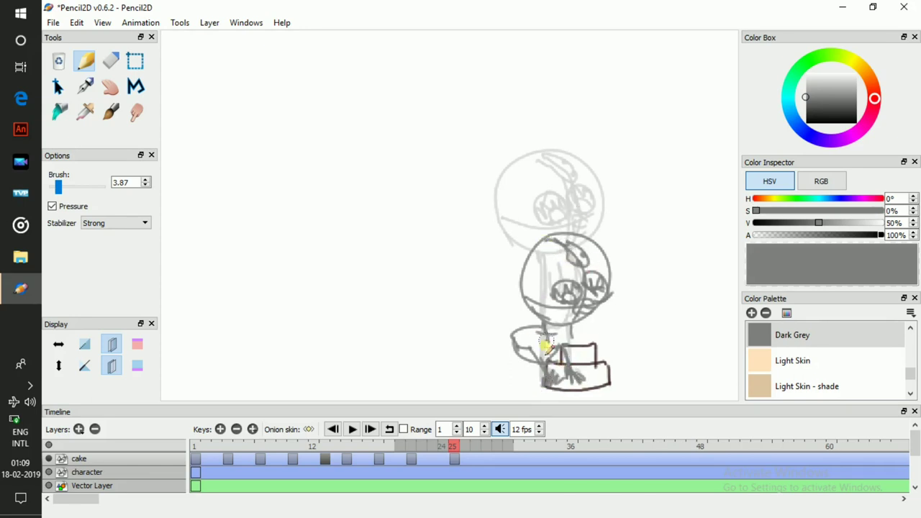
pyautogui.moveTo(544, 334)
pyautogui.mouseDown()
pyautogui.moveTo(562, 358)
pyautogui.moveTo(554, 362)
pyautogui.moveTo(576, 354)
pyautogui.mouseUp()
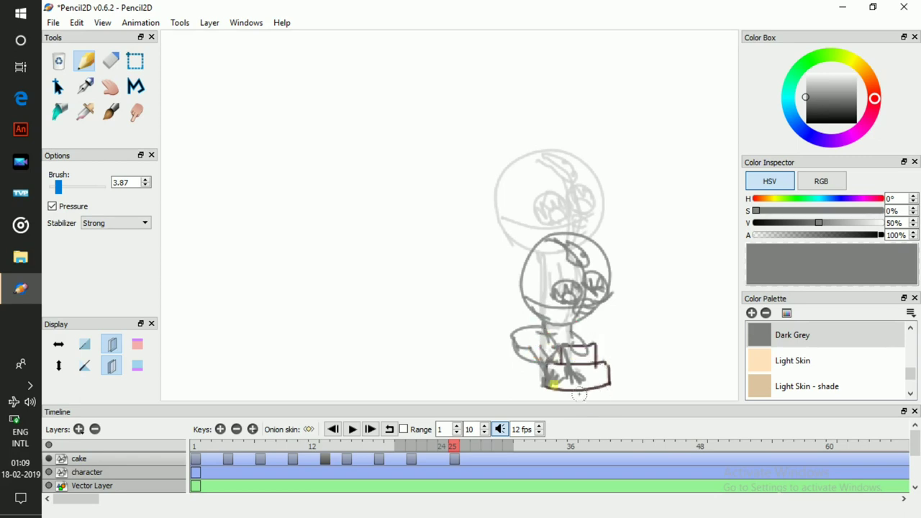
# - Dismiss the open layer naming dialog and play the whole rough animation through to frame 25
pyautogui.click(352, 431)
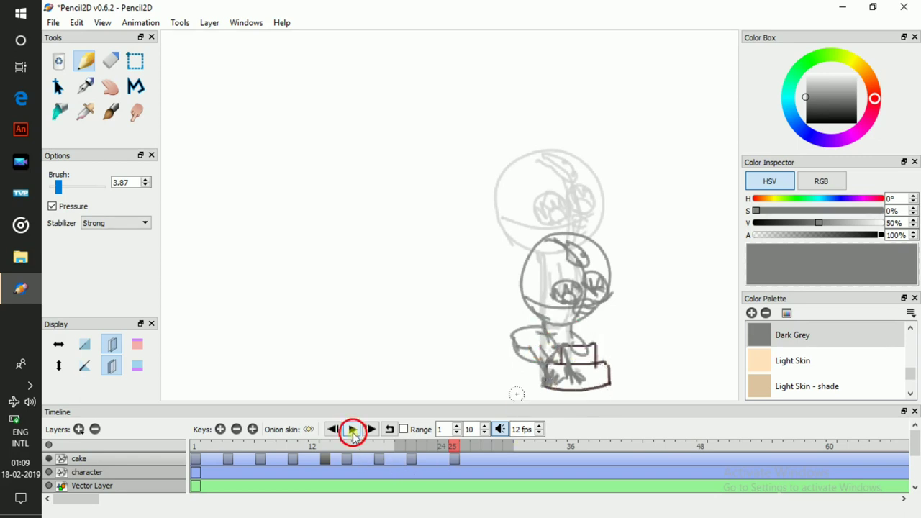
pyautogui.click(353, 429)
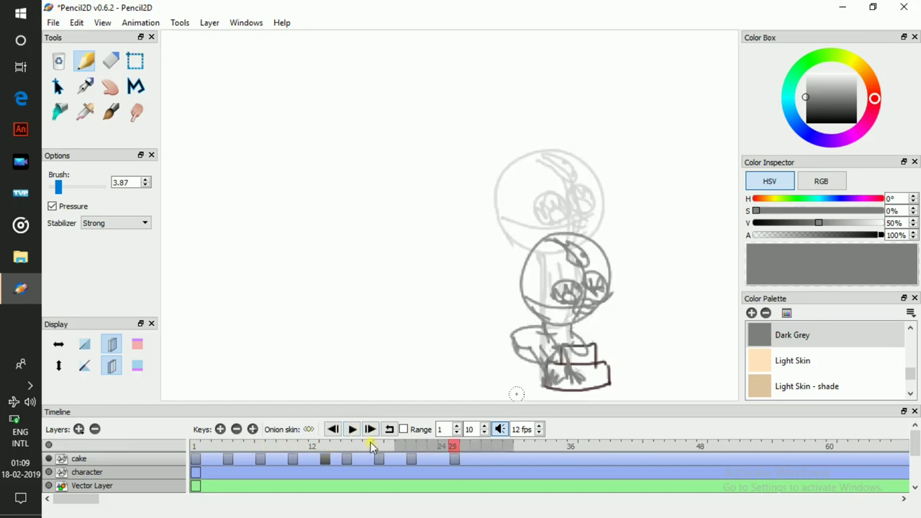
pyautogui.click(352, 429)
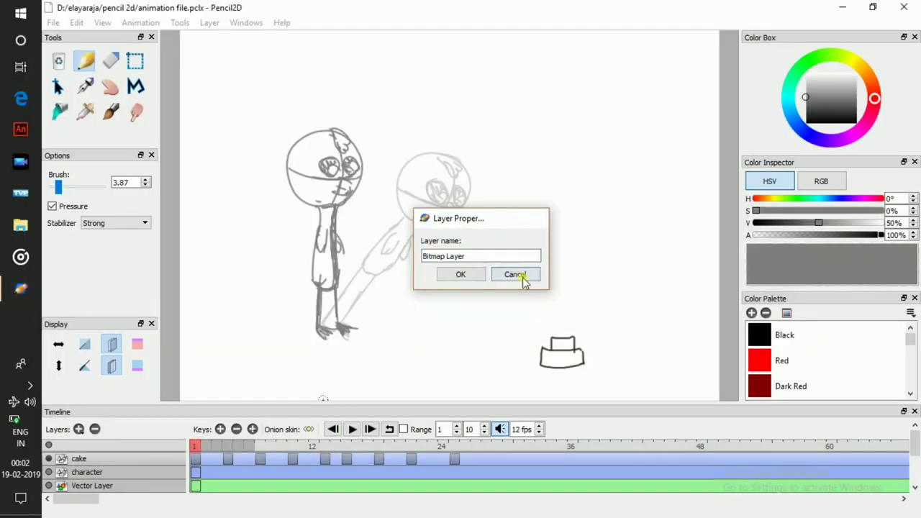
pyautogui.click(525, 280)
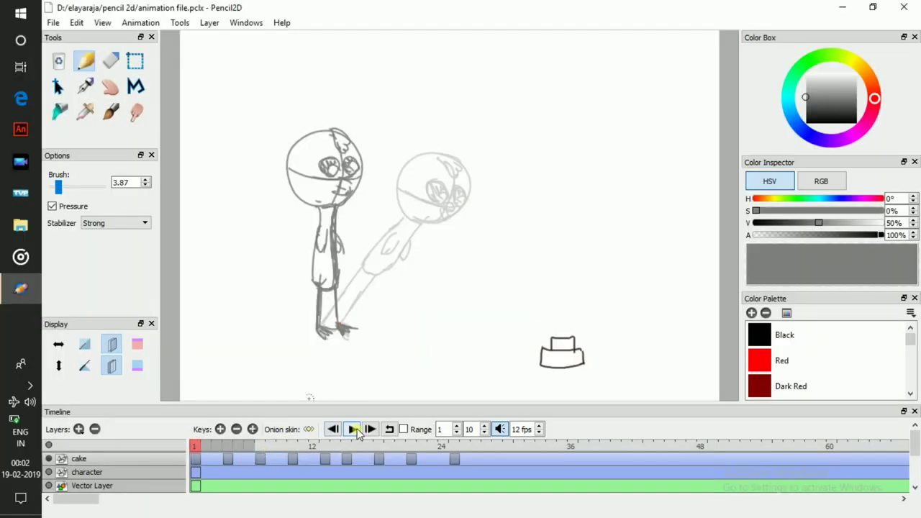
pyautogui.click(353, 429)
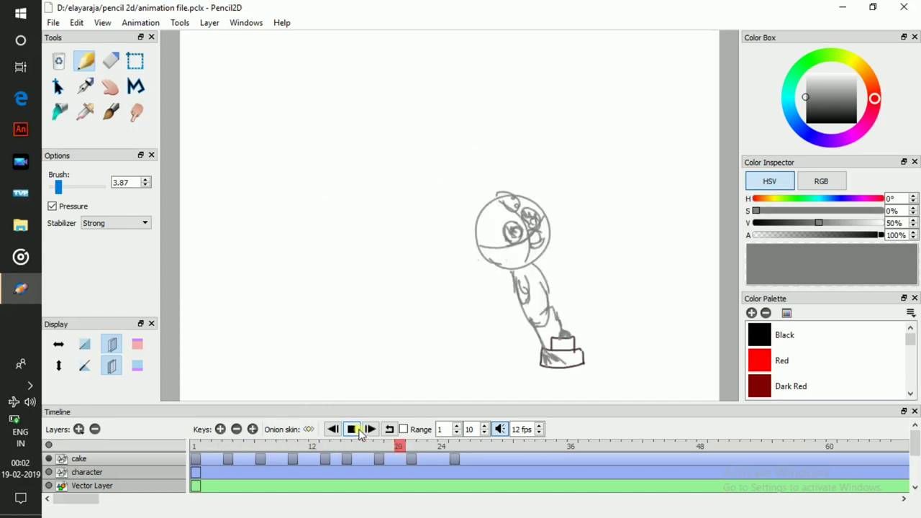
pyautogui.click(353, 430)
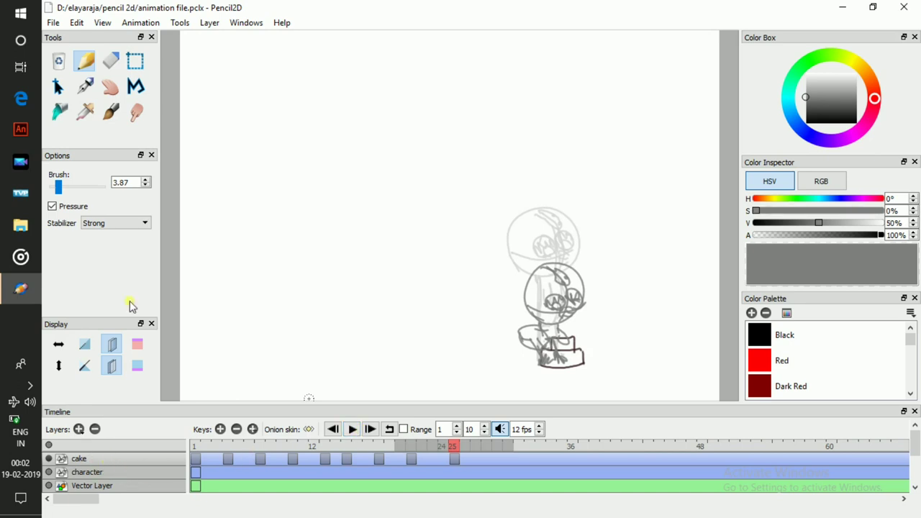
# - Add a new bitmap layer named "clean up drawings"
pyautogui.click(97, 472)
pyautogui.click(105, 458)
pyautogui.click(79, 429)
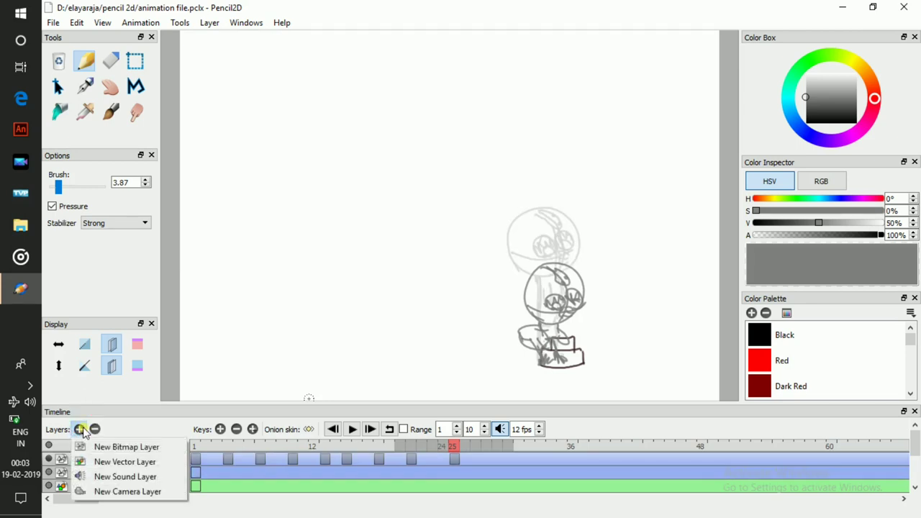
pyautogui.click(113, 447)
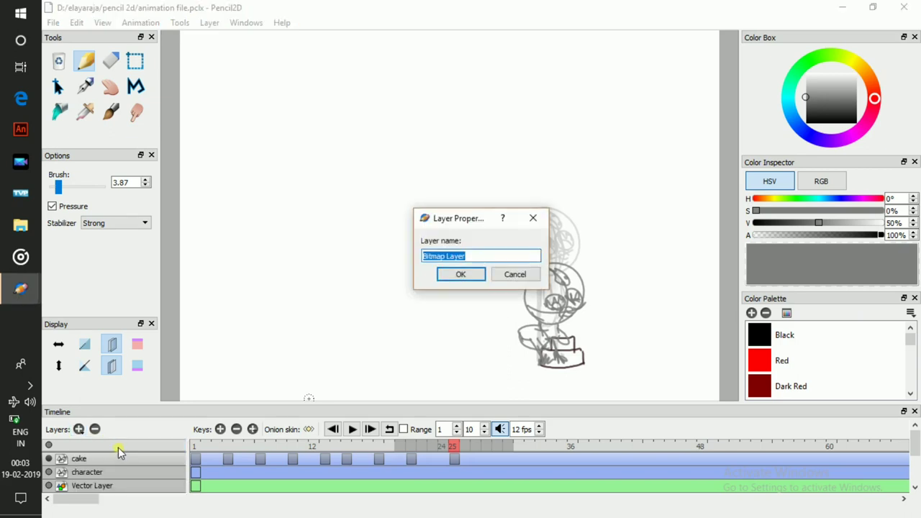
pyautogui.press('BackSpace')
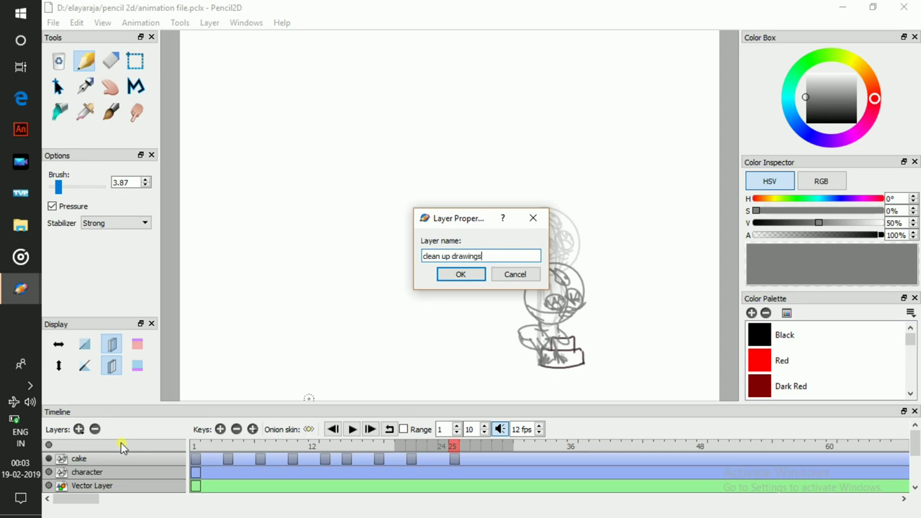
pyautogui.press('Return')
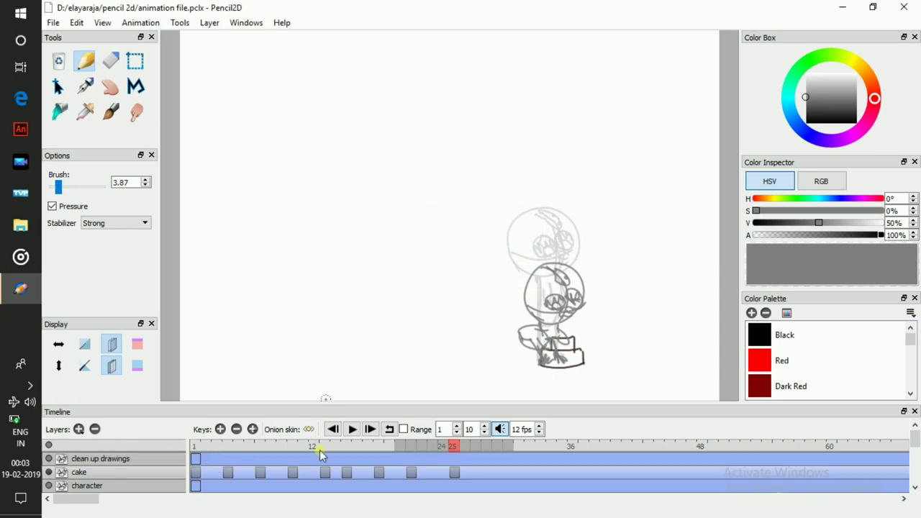
# - Return to frame 1 and turn off onion skin for both the previous and next frames
pyautogui.moveTo(453, 446); pyautogui.dragTo(160, 446)
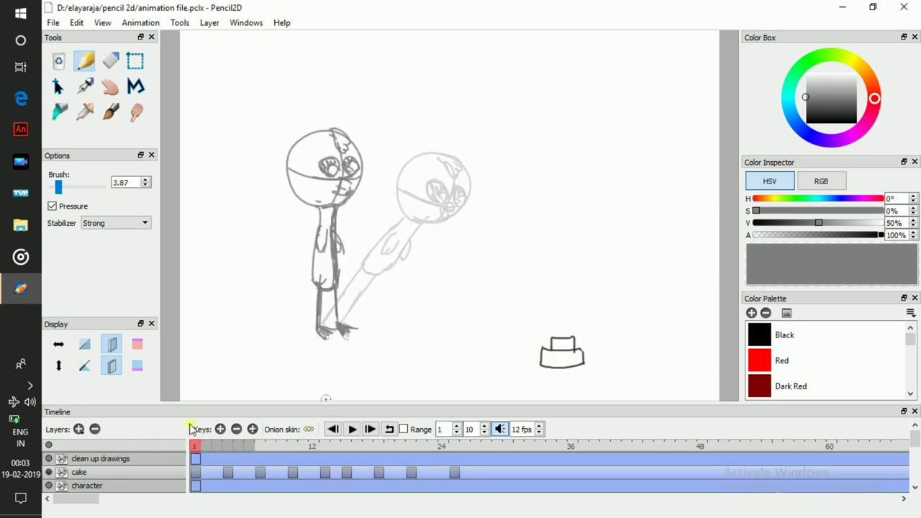
pyautogui.click(112, 344)
pyautogui.click(111, 365)
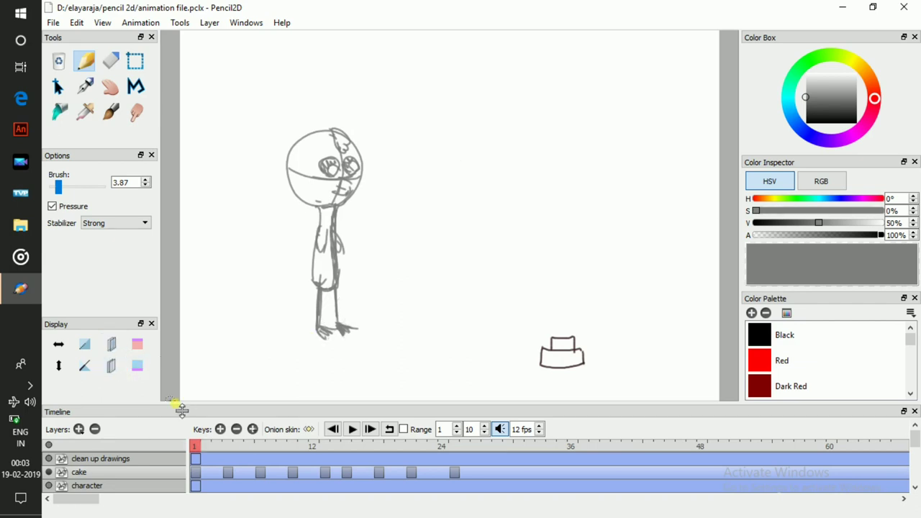
# - Set the drawing colour to Black and activate the clean up drawings layer for inking the character's head
pyautogui.hotkey('ctrl', 'Up')
pyautogui.hotkey('ctrl', 'Up')
pyautogui.hotkey('ctrl', 'Up')
pyautogui.moveTo(331, 205)
pyautogui.mouseDown()
pyautogui.moveTo(385, 231)
pyautogui.moveTo(531, 273)
pyautogui.mouseUp()
pyautogui.moveTo(383, 224); pyautogui.dragTo(395, 206)
pyautogui.hotkey('ctrl', 'z')
pyautogui.click(803, 338)
pyautogui.click(113, 459)
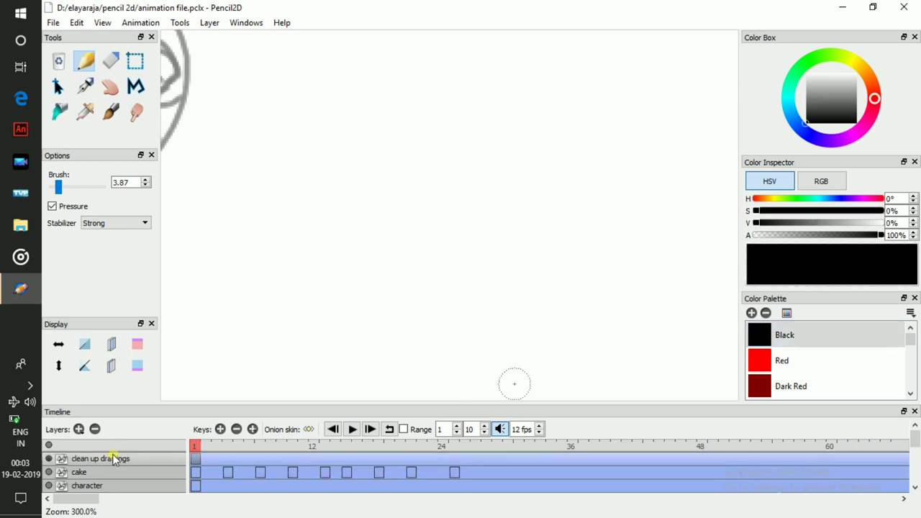
pyautogui.press('space')
pyautogui.moveTo(257, 210); pyautogui.dragTo(541, 295)
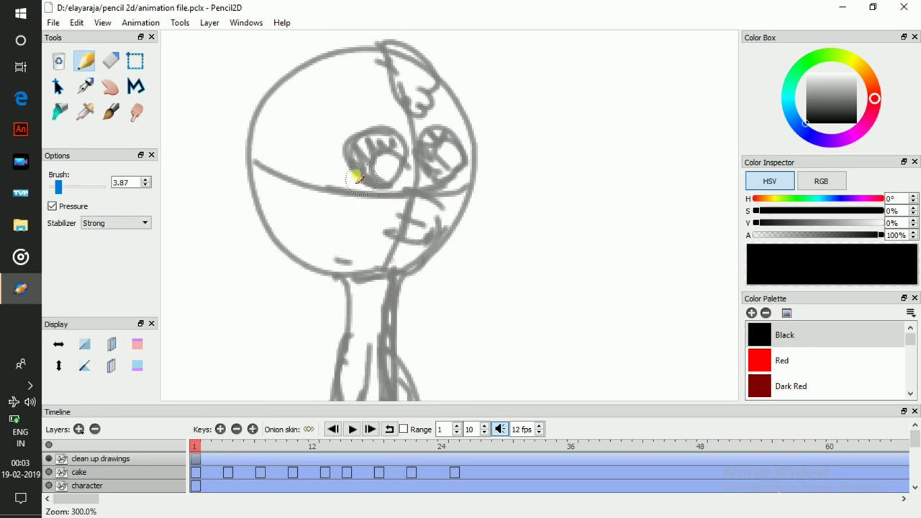
# - Ink the round head outline in black on frame 1 of the clean up drawings layer and erase the overshooting line end
pyautogui.moveTo(347, 141); pyautogui.dragTo(367, 132)
pyautogui.hotkey('ctrl', 's')
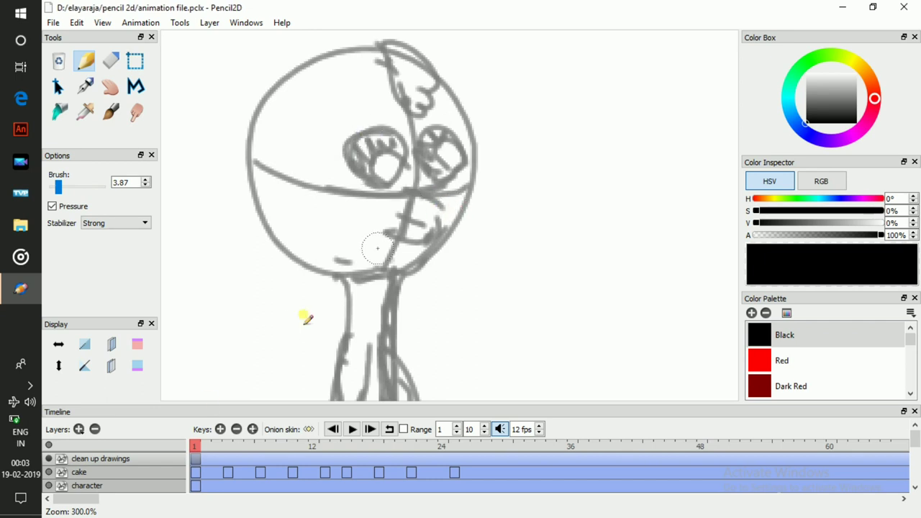
pyautogui.click(198, 460)
pyautogui.click(782, 360)
pyautogui.click(785, 336)
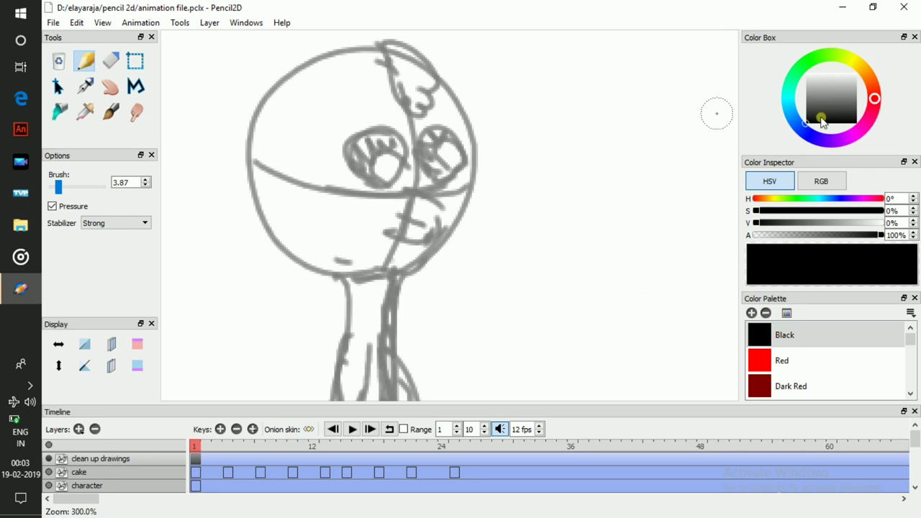
pyautogui.moveTo(308, 277)
pyautogui.mouseDown()
pyautogui.moveTo(286, 272)
pyautogui.moveTo(272, 166)
pyautogui.mouseUp()
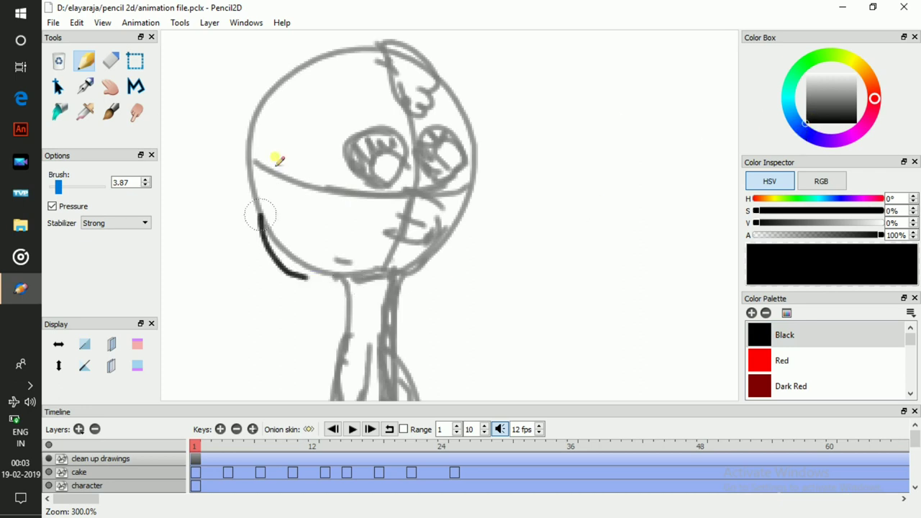
pyautogui.hotkey('ctrl', 'z')
pyautogui.moveTo(357, 275)
pyautogui.mouseDown()
pyautogui.moveTo(320, 273)
pyautogui.moveTo(268, 230)
pyautogui.moveTo(293, 261)
pyautogui.moveTo(342, 276)
pyautogui.moveTo(277, 241)
pyautogui.moveTo(251, 195)
pyautogui.moveTo(248, 161)
pyautogui.moveTo(265, 94)
pyautogui.moveTo(301, 70)
pyautogui.moveTo(366, 55)
pyautogui.moveTo(416, 69)
pyautogui.moveTo(451, 122)
pyautogui.mouseUp()
pyautogui.hotkey('ctrl', 'z')
pyautogui.moveTo(348, 279)
pyautogui.mouseDown()
pyautogui.moveTo(423, 268)
pyautogui.moveTo(468, 210)
pyautogui.moveTo(468, 122)
pyautogui.moveTo(450, 91)
pyautogui.moveTo(430, 79)
pyautogui.mouseUp()
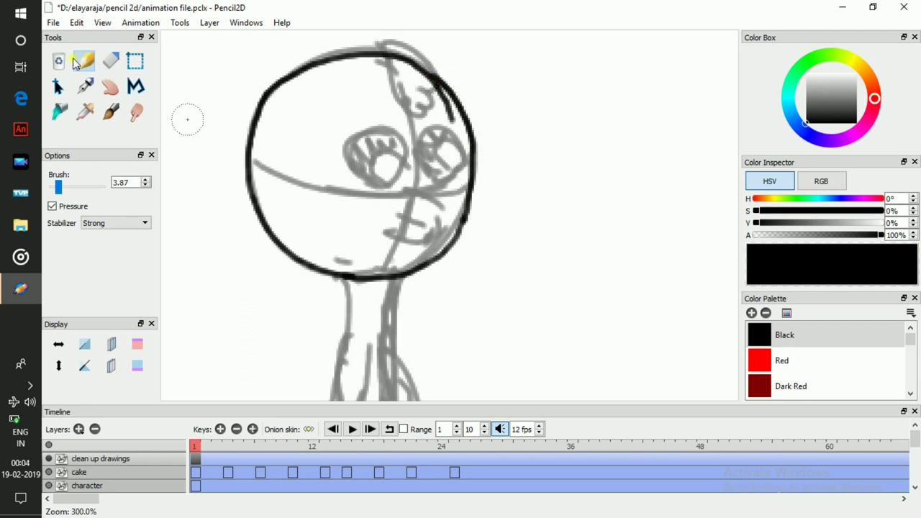
pyautogui.click(109, 61)
pyautogui.moveTo(428, 108)
pyautogui.mouseDown()
pyautogui.moveTo(441, 95)
pyautogui.moveTo(449, 128)
pyautogui.mouseUp()
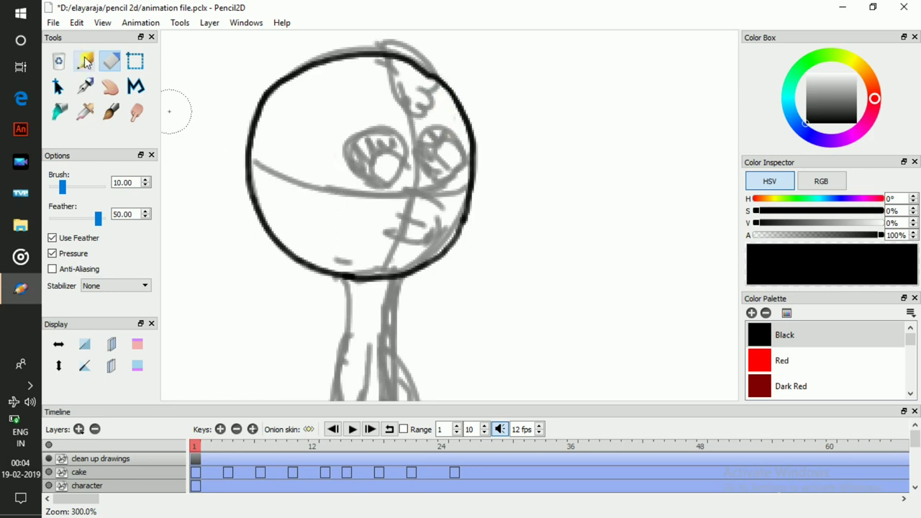
# - Ink the near eye solid black with a small white highlight and outline the hair tuft on the head
pyautogui.click(85, 62)
pyautogui.moveTo(386, 180)
pyautogui.mouseDown()
pyautogui.moveTo(361, 177)
pyautogui.moveTo(348, 152)
pyautogui.moveTo(357, 135)
pyautogui.moveTo(389, 132)
pyautogui.mouseUp()
pyautogui.moveTo(405, 166)
pyautogui.mouseDown()
pyautogui.moveTo(395, 185)
pyautogui.moveTo(378, 184)
pyautogui.moveTo(370, 167)
pyautogui.moveTo(391, 175)
pyautogui.moveTo(384, 184)
pyautogui.moveTo(367, 167)
pyautogui.moveTo(364, 175)
pyautogui.moveTo(367, 158)
pyautogui.moveTo(358, 152)
pyautogui.moveTo(361, 162)
pyautogui.moveTo(383, 159)
pyautogui.moveTo(383, 138)
pyautogui.moveTo(395, 174)
pyautogui.moveTo(388, 139)
pyautogui.moveTo(397, 136)
pyautogui.moveTo(373, 129)
pyautogui.moveTo(376, 137)
pyautogui.moveTo(360, 158)
pyautogui.mouseUp()
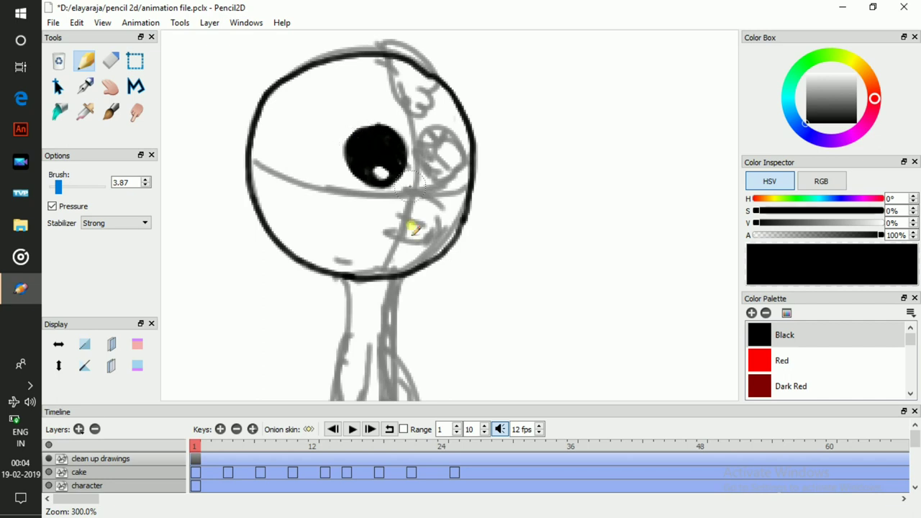
pyautogui.moveTo(376, 67)
pyautogui.mouseDown()
pyautogui.moveTo(416, 113)
pyautogui.moveTo(417, 98)
pyautogui.moveTo(424, 107)
pyautogui.moveTo(413, 62)
pyautogui.moveTo(393, 53)
pyautogui.moveTo(387, 85)
pyautogui.mouseUp()
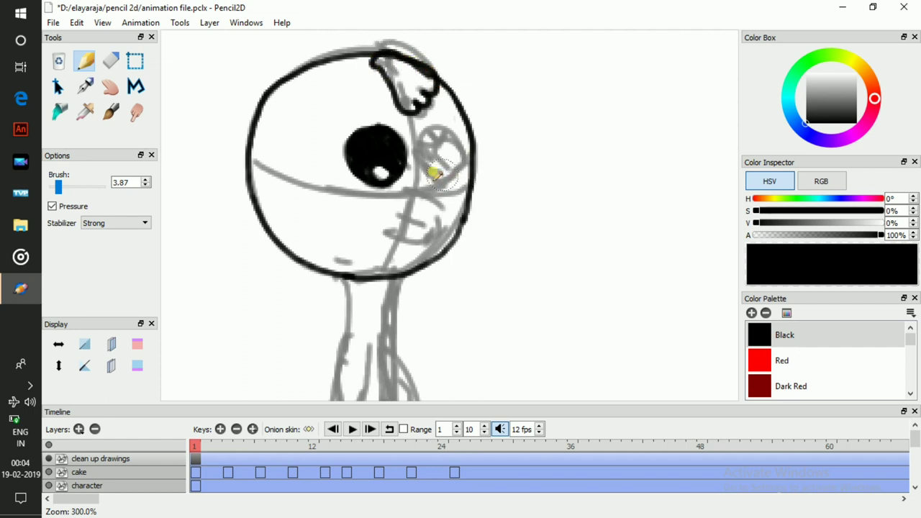
# - Ink the far eye solid black with a white highlight and outline the beak below the eyes
pyautogui.moveTo(444, 185); pyautogui.dragTo(422, 167)
pyautogui.moveTo(431, 132)
pyautogui.mouseDown()
pyautogui.moveTo(456, 138)
pyautogui.moveTo(459, 175)
pyautogui.mouseUp()
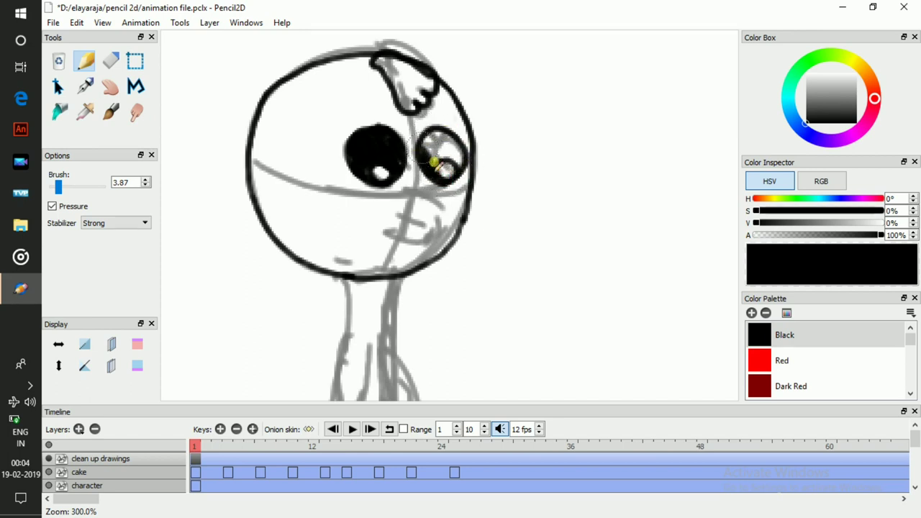
pyautogui.moveTo(434, 139)
pyautogui.mouseDown()
pyautogui.moveTo(457, 160)
pyautogui.moveTo(458, 146)
pyautogui.moveTo(430, 136)
pyautogui.mouseUp()
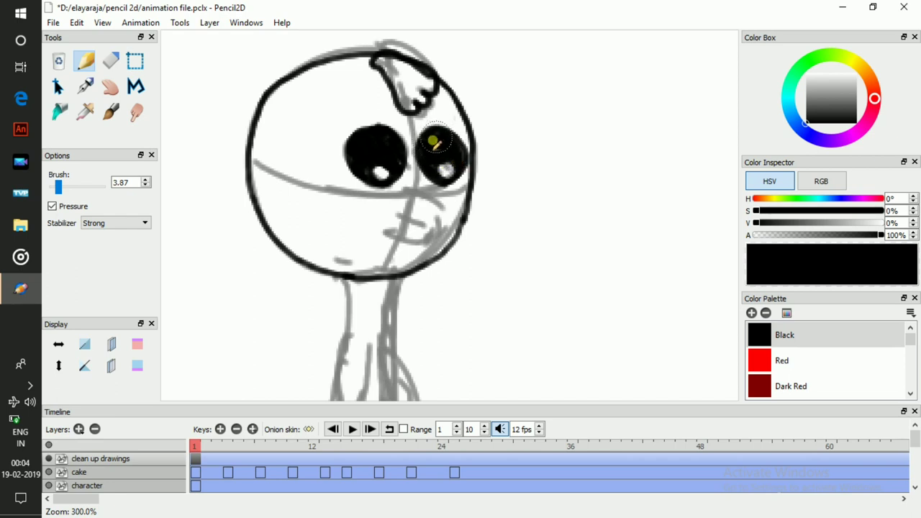
pyautogui.press('space')
pyautogui.moveTo(422, 180); pyautogui.dragTo(438, 134)
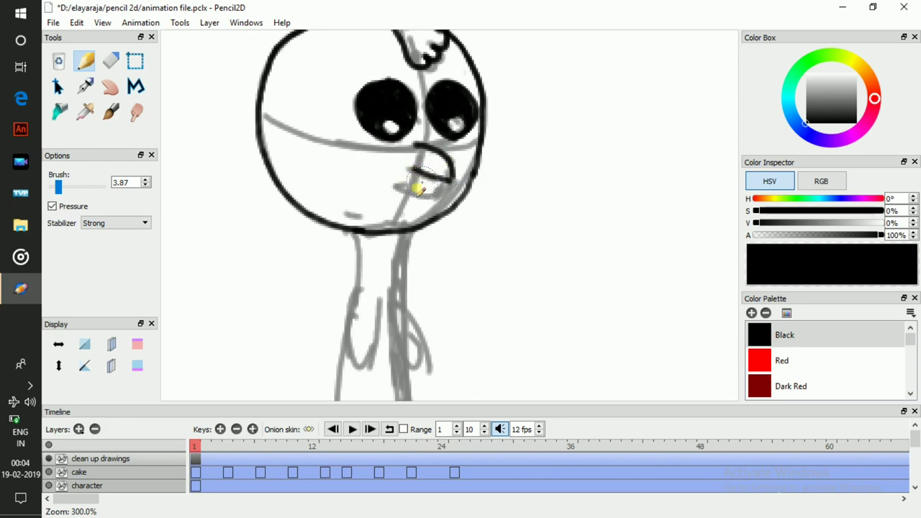
pyautogui.moveTo(401, 188)
pyautogui.mouseDown()
pyautogui.moveTo(454, 185)
pyautogui.moveTo(405, 191)
pyautogui.moveTo(415, 146)
pyautogui.mouseUp()
# - Ink the torso outline with its rounded bottom and the arms in black over the frame 1 sketch
pyautogui.press('space')
pyautogui.moveTo(428, 185)
pyautogui.mouseDown()
pyautogui.moveTo(422, 123)
pyautogui.moveTo(442, 161)
pyautogui.moveTo(472, 169)
pyautogui.moveTo(426, 213)
pyautogui.mouseUp()
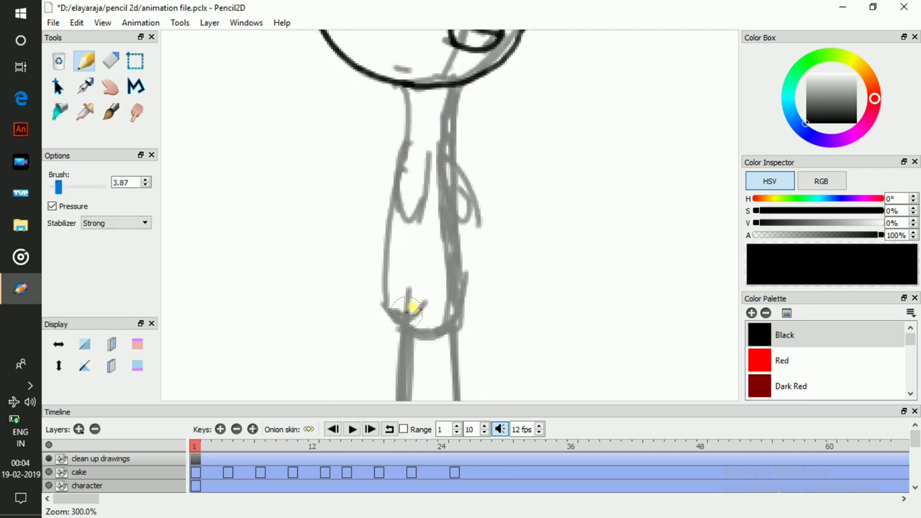
pyautogui.moveTo(386, 310)
pyautogui.mouseDown()
pyautogui.moveTo(427, 335)
pyautogui.moveTo(448, 327)
pyautogui.moveTo(455, 310)
pyautogui.moveTo(461, 97)
pyautogui.mouseUp()
pyautogui.hotkey('ctrl', 'z')
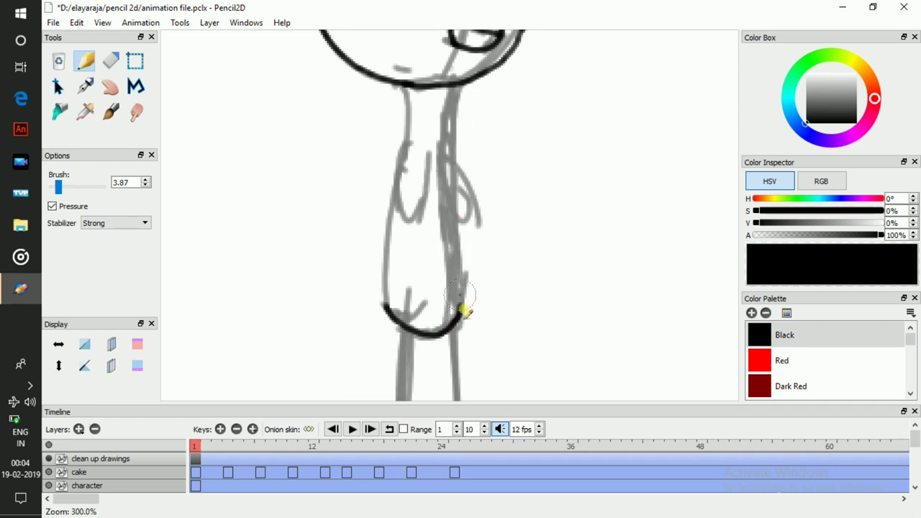
pyautogui.moveTo(452, 319)
pyautogui.mouseDown()
pyautogui.moveTo(468, 264)
pyautogui.moveTo(449, 172)
pyautogui.moveTo(460, 85)
pyautogui.mouseUp()
pyautogui.press('space')
pyautogui.moveTo(408, 168)
pyautogui.mouseDown()
pyautogui.moveTo(394, 234)
pyautogui.moveTo(418, 176)
pyautogui.mouseUp()
pyautogui.press('space')
pyautogui.moveTo(367, 351)
pyautogui.mouseDown()
pyautogui.moveTo(375, 350)
pyautogui.moveTo(350, 304)
pyautogui.moveTo(352, 247)
pyautogui.moveTo(381, 108)
pyautogui.mouseUp()
pyautogui.moveTo(384, 179)
pyautogui.mouseDown()
pyautogui.moveTo(384, 148)
pyautogui.moveTo(373, 164)
pyautogui.moveTo(391, 199)
pyautogui.moveTo(404, 137)
pyautogui.moveTo(454, 249)
pyautogui.moveTo(434, 241)
pyautogui.moveTo(428, 50)
pyautogui.mouseUp()
# - Ink both legs and the three-toed feet in black to complete the standing character on frame 1
pyautogui.press('space')
pyautogui.press('space')
pyautogui.moveTo(379, 257); pyautogui.dragTo(385, 144)
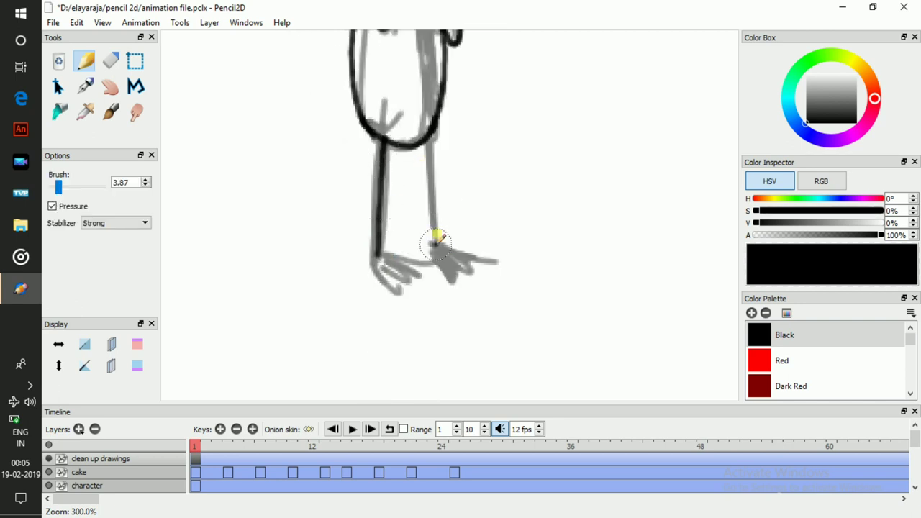
pyautogui.moveTo(435, 243); pyautogui.dragTo(430, 138)
pyautogui.moveTo(375, 255)
pyautogui.mouseDown()
pyautogui.moveTo(393, 292)
pyautogui.moveTo(412, 259)
pyautogui.moveTo(462, 257)
pyautogui.moveTo(440, 246)
pyautogui.mouseUp()
pyautogui.scroll(-4, 510, 317)
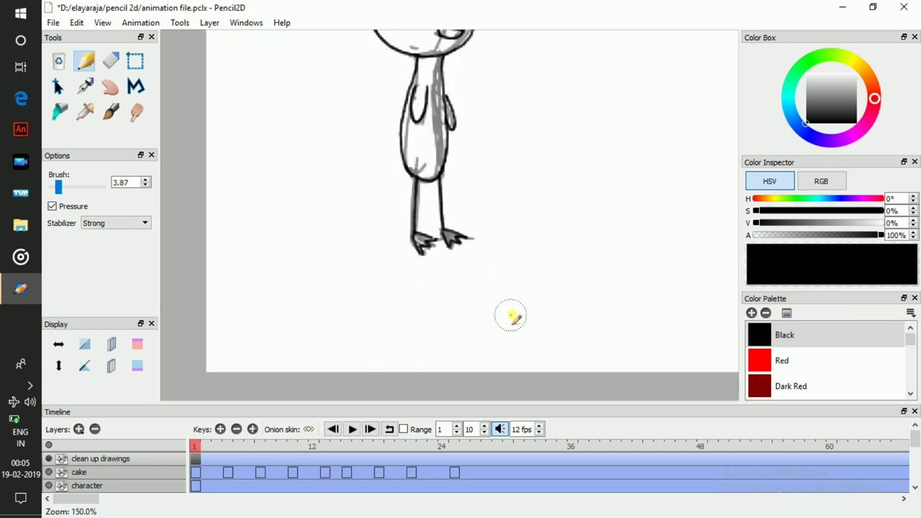
# - Hide the cake layer's rough sketch to check the clean frame 1 drawing, and show the layer again
pyautogui.click(114, 487)
pyautogui.click(49, 472)
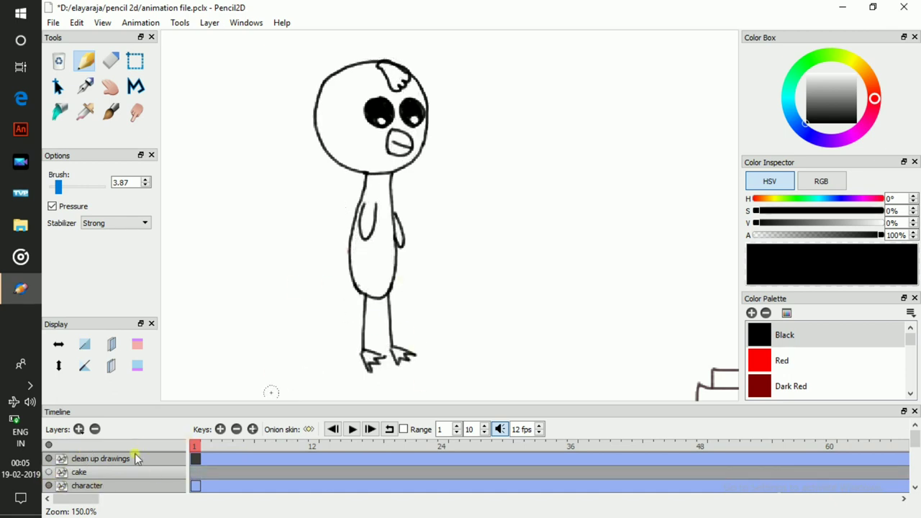
pyautogui.click(49, 473)
pyautogui.click(175, 472)
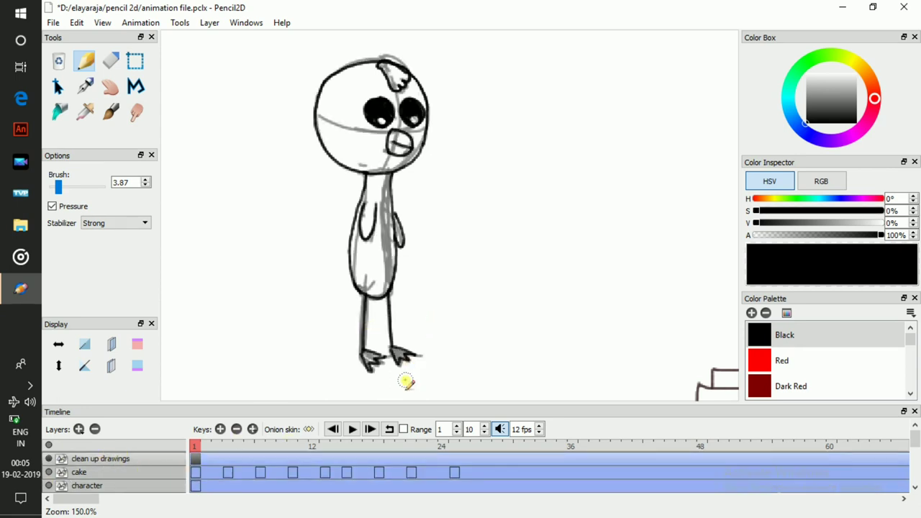
# - Add a new keyframe at frame 4 on the clean up drawings layer and scrub back to compare with frame 1
pyautogui.press('.')
pyautogui.press('.')
pyautogui.press('.')
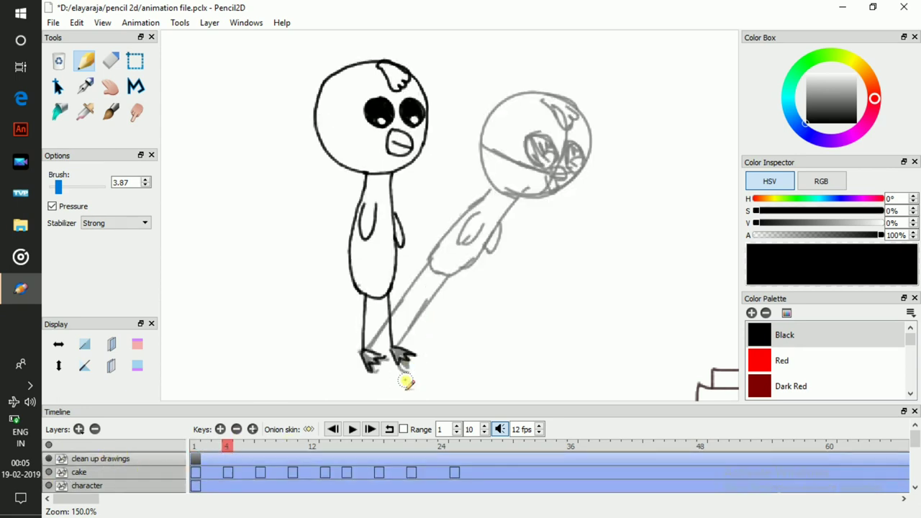
pyautogui.click(221, 431)
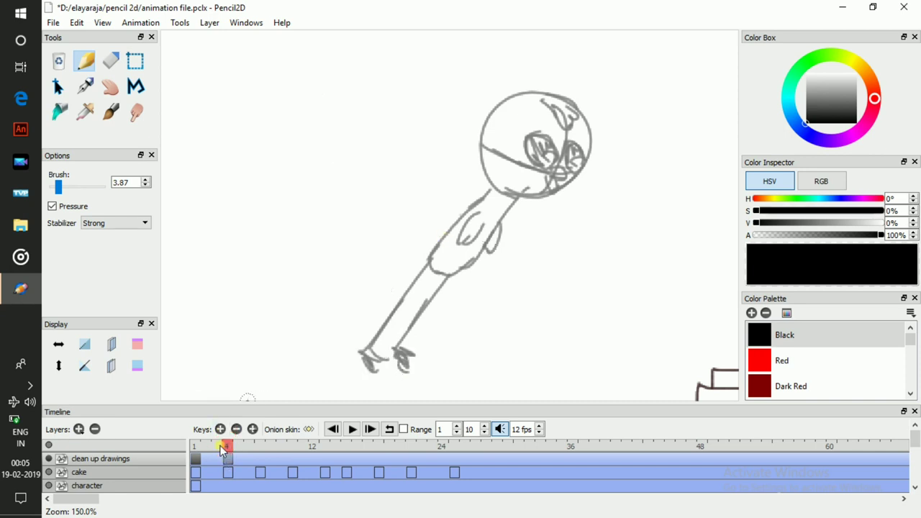
pyautogui.moveTo(223, 450); pyautogui.dragTo(191, 452)
pyautogui.click(229, 451)
pyautogui.moveTo(227, 445)
pyautogui.mouseDown()
pyautogui.moveTo(194, 447)
pyautogui.moveTo(238, 453)
pyautogui.mouseUp()
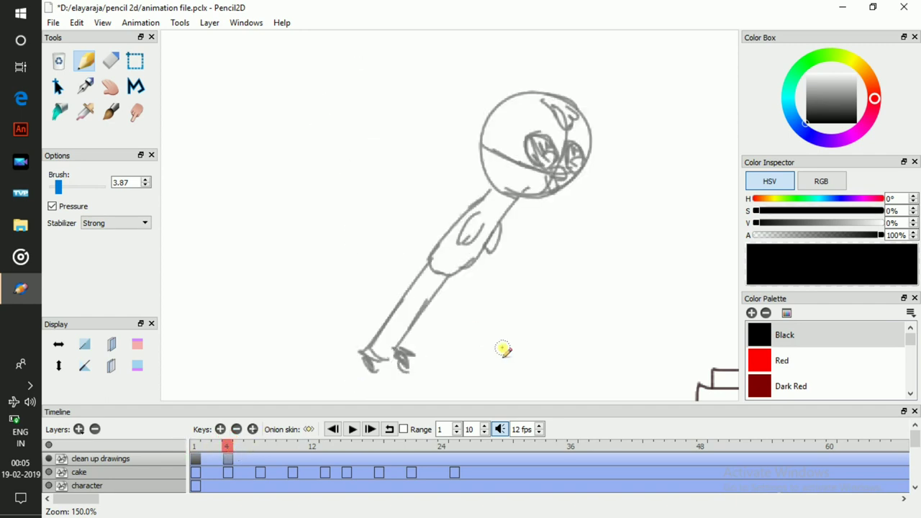
# - Ink the round head outline of the leaning pose in black on frame 4, redoing the misplaced strokes
pyautogui.scroll(2, 502, 349)
pyautogui.moveTo(540, 272); pyautogui.dragTo(362, 356)
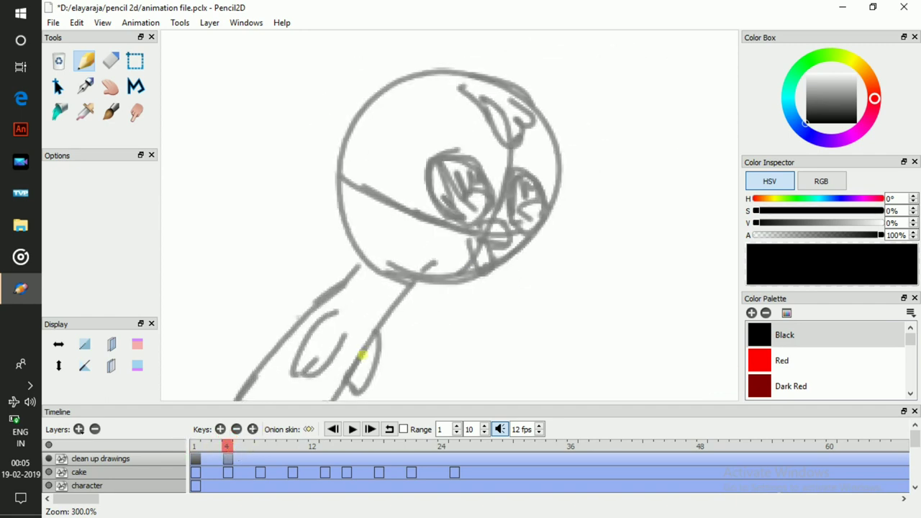
pyautogui.moveTo(454, 281)
pyautogui.mouseDown()
pyautogui.moveTo(381, 279)
pyautogui.moveTo(336, 251)
pyautogui.moveTo(310, 204)
pyautogui.moveTo(310, 163)
pyautogui.mouseUp()
pyautogui.hotkey('ctrl', 'z')
pyautogui.moveTo(433, 292)
pyautogui.mouseDown()
pyautogui.moveTo(359, 266)
pyautogui.moveTo(329, 226)
pyautogui.moveTo(327, 144)
pyautogui.moveTo(343, 108)
pyautogui.moveTo(375, 79)
pyautogui.moveTo(469, 75)
pyautogui.moveTo(501, 86)
pyautogui.moveTo(548, 189)
pyautogui.mouseUp()
pyautogui.moveTo(458, 291); pyautogui.dragTo(515, 264)
pyautogui.hotkey('ctrl', 'z')
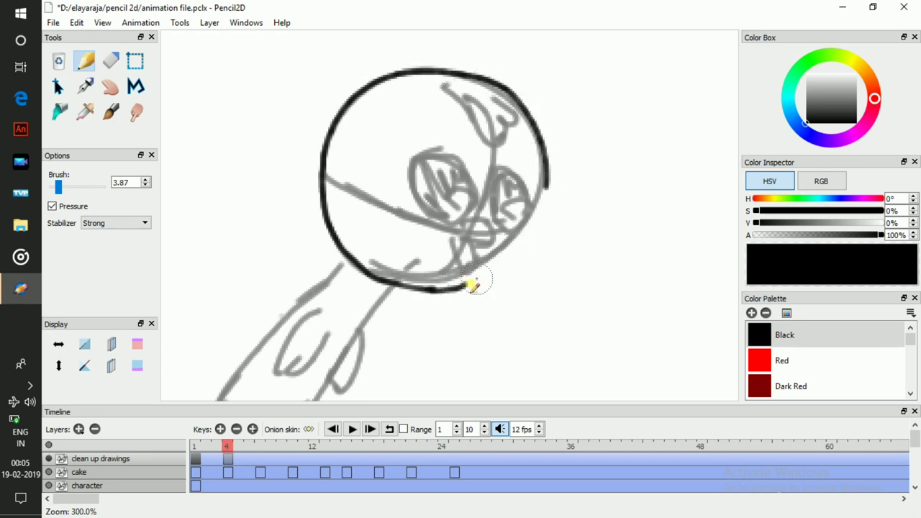
pyautogui.moveTo(475, 286)
pyautogui.mouseDown()
pyautogui.moveTo(499, 272)
pyautogui.moveTo(548, 185)
pyautogui.mouseUp()
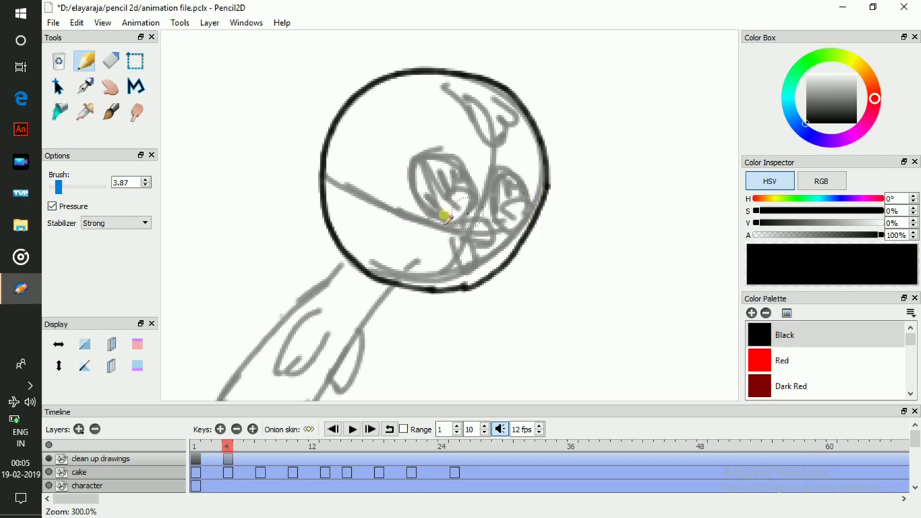
# - Ink the near eye solid black with a white highlight and outline the hair tuft on frame 4
pyautogui.moveTo(446, 216)
pyautogui.mouseDown()
pyautogui.moveTo(418, 198)
pyautogui.moveTo(417, 166)
pyautogui.moveTo(461, 170)
pyautogui.mouseUp()
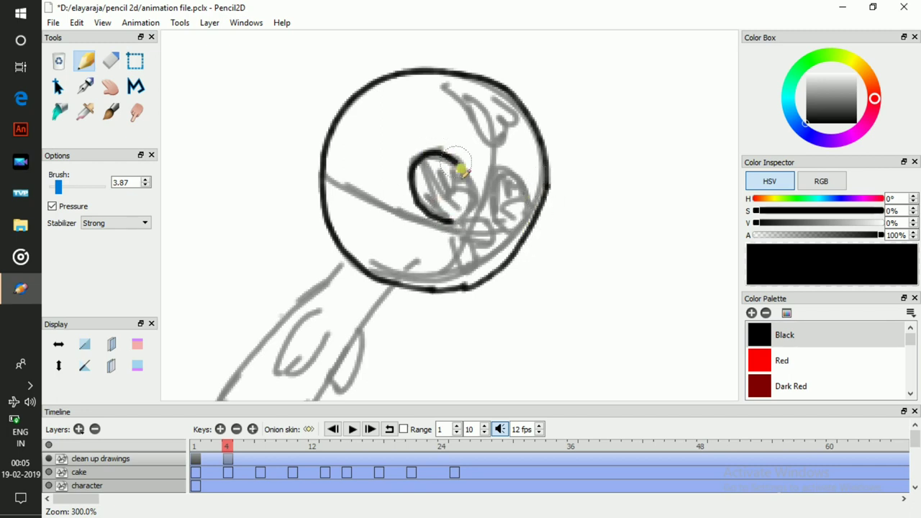
pyautogui.moveTo(449, 222)
pyautogui.mouseDown()
pyautogui.moveTo(419, 179)
pyautogui.moveTo(439, 198)
pyautogui.moveTo(430, 172)
pyautogui.moveTo(445, 191)
pyautogui.moveTo(435, 189)
pyautogui.moveTo(442, 203)
pyautogui.moveTo(435, 196)
pyautogui.moveTo(456, 190)
pyautogui.moveTo(462, 211)
pyautogui.moveTo(462, 178)
pyautogui.moveTo(469, 185)
pyautogui.moveTo(435, 153)
pyautogui.moveTo(444, 185)
pyautogui.moveTo(421, 169)
pyautogui.moveTo(418, 188)
pyautogui.moveTo(418, 167)
pyautogui.moveTo(440, 157)
pyautogui.mouseUp()
pyautogui.moveTo(442, 89)
pyautogui.mouseDown()
pyautogui.moveTo(496, 144)
pyautogui.moveTo(503, 112)
pyautogui.moveTo(432, 73)
pyautogui.mouseUp()
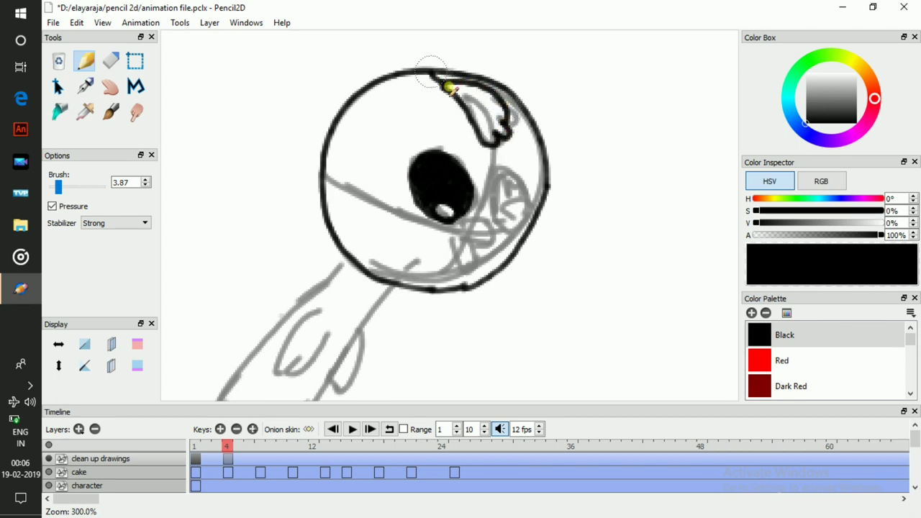
# - Ink the far eye solid black with a white highlight and outline the open beak on frame 4
pyautogui.press('space')
pyautogui.moveTo(507, 200)
pyautogui.mouseDown()
pyautogui.moveTo(440, 189)
pyautogui.moveTo(466, 209)
pyautogui.mouseUp()
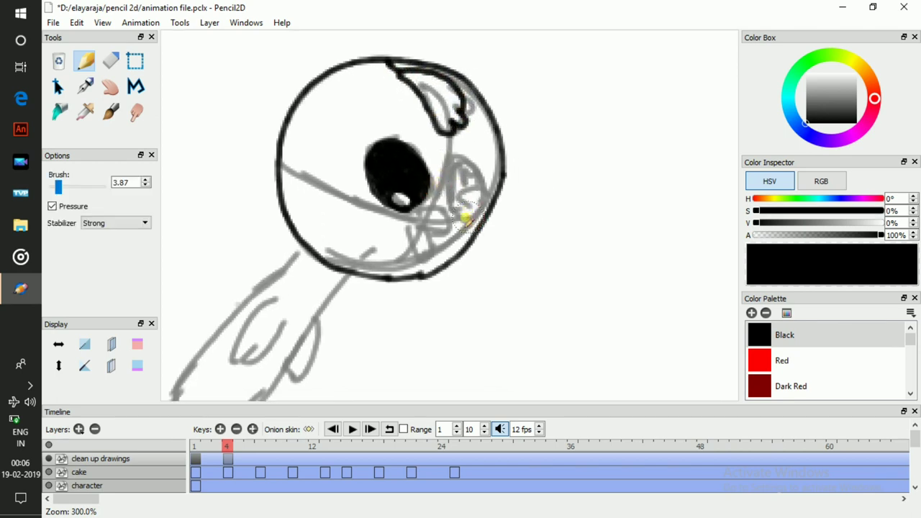
pyautogui.moveTo(452, 168)
pyautogui.mouseDown()
pyautogui.moveTo(483, 184)
pyautogui.moveTo(475, 217)
pyautogui.mouseUp()
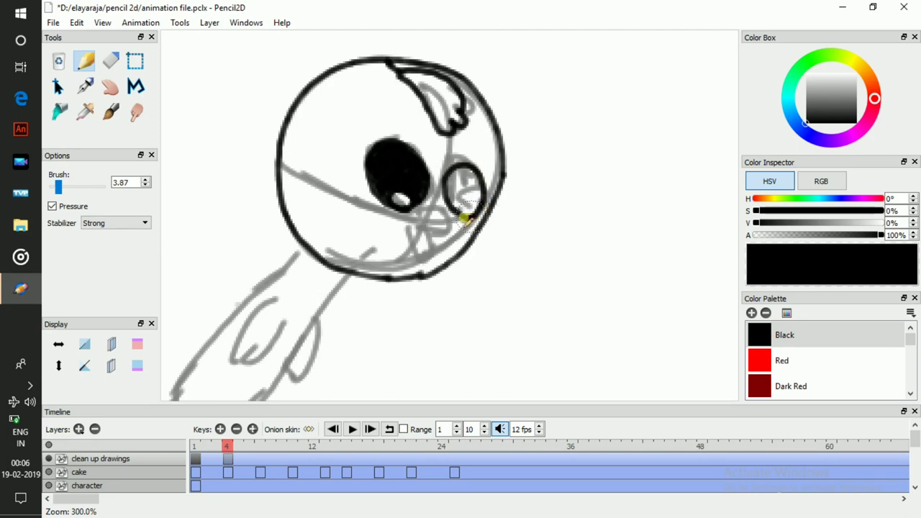
pyautogui.moveTo(459, 175); pyautogui.dragTo(478, 186)
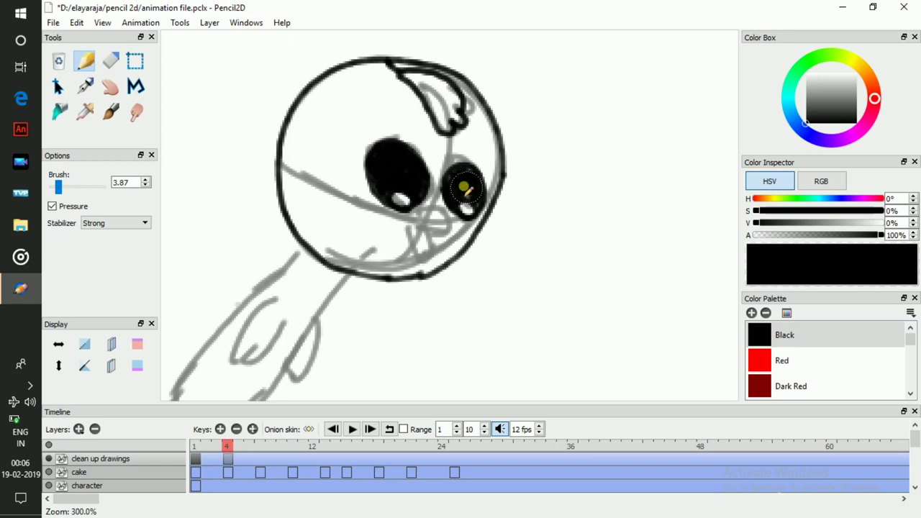
pyautogui.moveTo(454, 176); pyautogui.dragTo(457, 145)
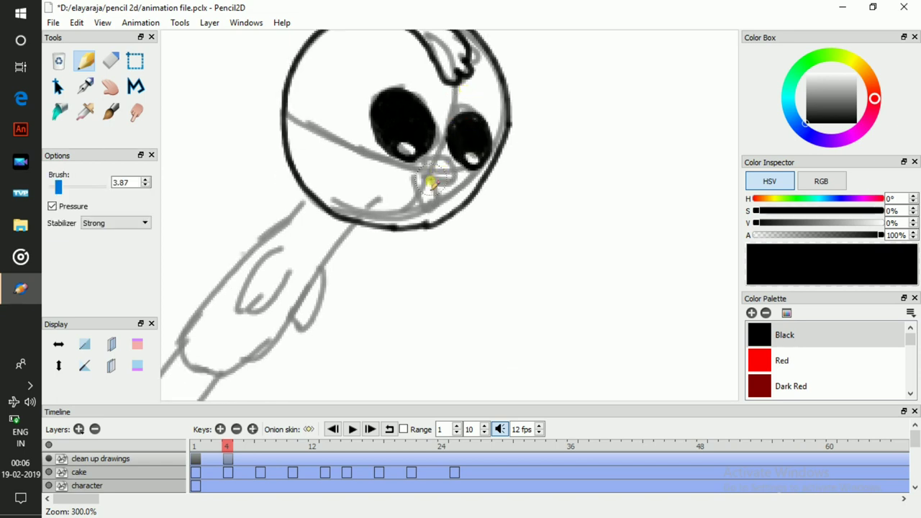
pyautogui.moveTo(455, 183)
pyautogui.mouseDown()
pyautogui.moveTo(427, 155)
pyautogui.moveTo(425, 206)
pyautogui.moveTo(407, 189)
pyautogui.moveTo(422, 158)
pyautogui.mouseUp()
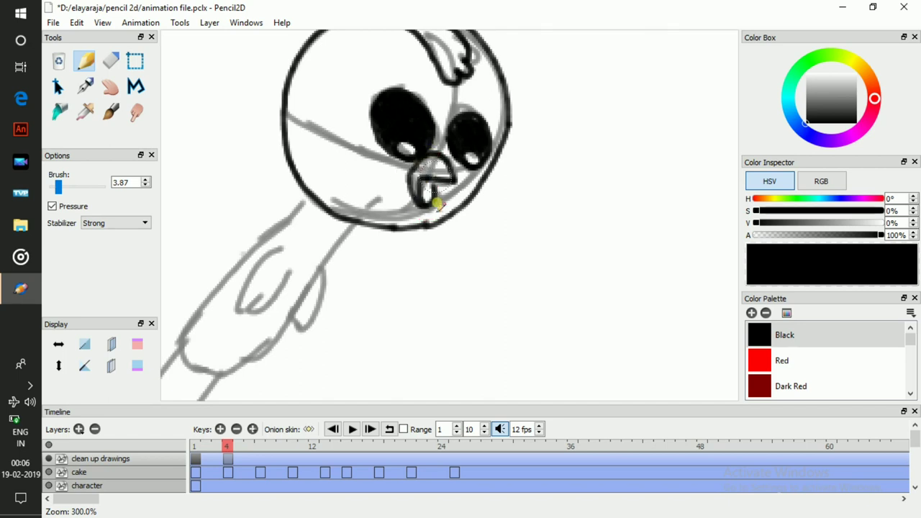
# - Ink the leaning torso outline and both arms in black over the frame 4 sketch
pyautogui.press('space')
pyautogui.moveTo(396, 300); pyautogui.dragTo(467, 243)
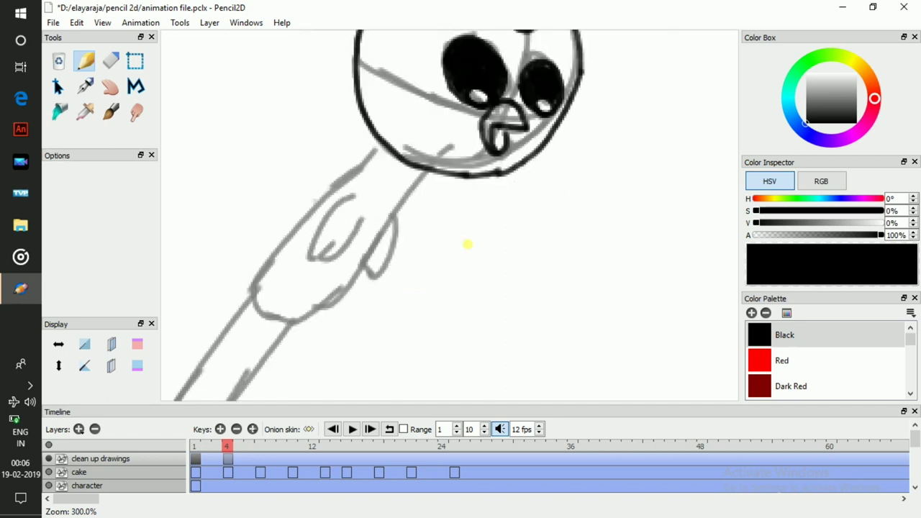
pyautogui.moveTo(360, 272); pyautogui.dragTo(383, 247)
pyautogui.moveTo(276, 262)
pyautogui.mouseDown()
pyautogui.moveTo(282, 287)
pyautogui.moveTo(345, 283)
pyautogui.moveTo(416, 200)
pyautogui.moveTo(446, 142)
pyautogui.mouseUp()
pyautogui.moveTo(277, 262)
pyautogui.mouseDown()
pyautogui.moveTo(323, 181)
pyautogui.moveTo(400, 118)
pyautogui.mouseUp()
pyautogui.moveTo(392, 174)
pyautogui.mouseDown()
pyautogui.moveTo(338, 186)
pyautogui.moveTo(324, 230)
pyautogui.moveTo(375, 190)
pyautogui.mouseUp()
pyautogui.moveTo(401, 226)
pyautogui.mouseDown()
pyautogui.moveTo(417, 202)
pyautogui.moveTo(395, 218)
pyautogui.moveTo(412, 221)
pyautogui.moveTo(429, 164)
pyautogui.mouseUp()
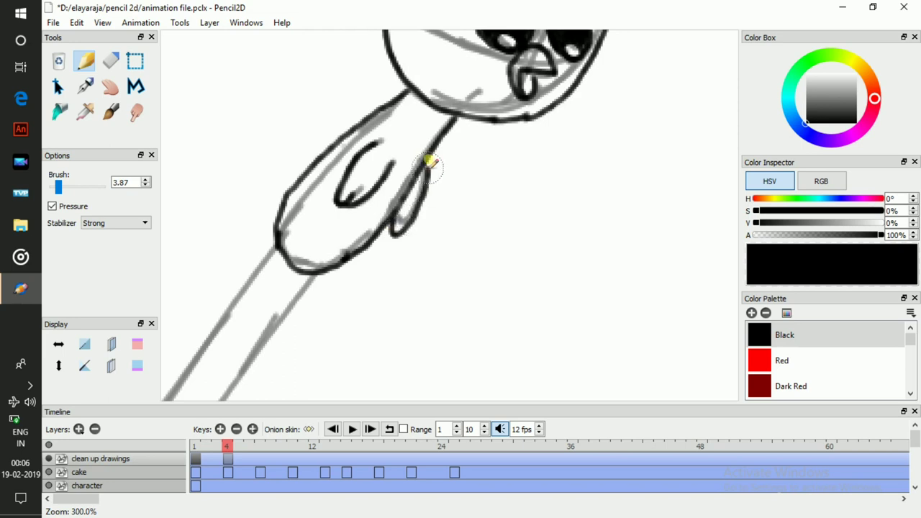
# - Turn on the onion skin of the previous frame and ink both slanted legs on frame 4
pyautogui.press('space')
pyautogui.moveTo(306, 315)
pyautogui.mouseDown()
pyautogui.moveTo(405, 204)
pyautogui.moveTo(418, 175)
pyautogui.mouseUp()
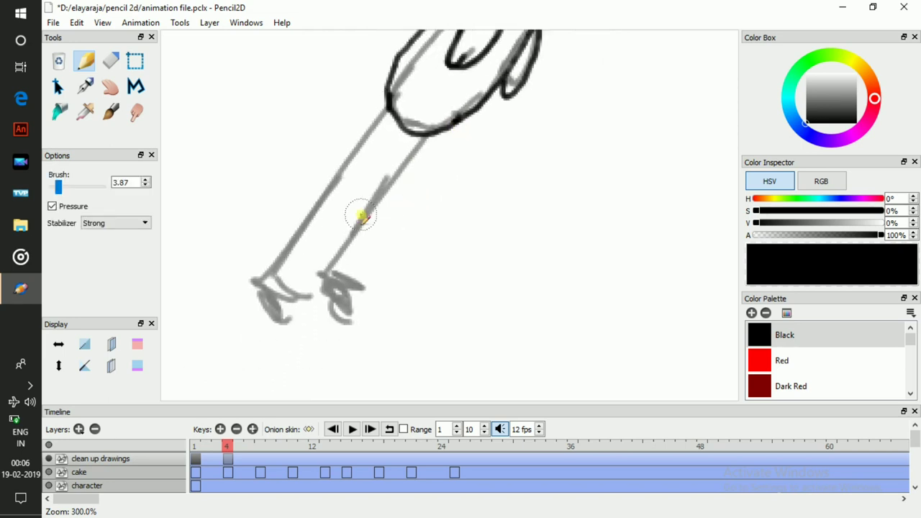
pyautogui.click(111, 344)
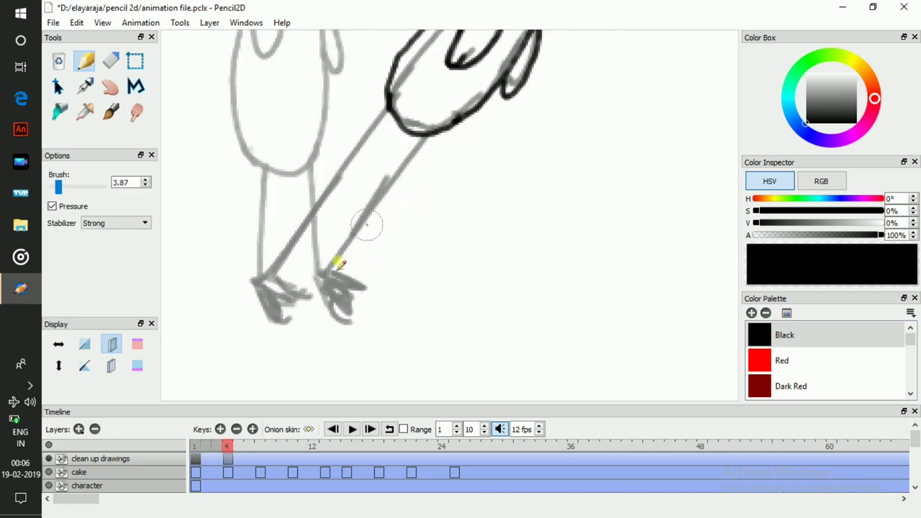
pyautogui.moveTo(317, 273); pyautogui.dragTo(430, 131)
pyautogui.moveTo(260, 279); pyautogui.dragTo(390, 106)
# - Hide the cake layer and ink both feet on frame 4 by tracing the onion-skinned feet of frame 1
pyautogui.click(48, 472)
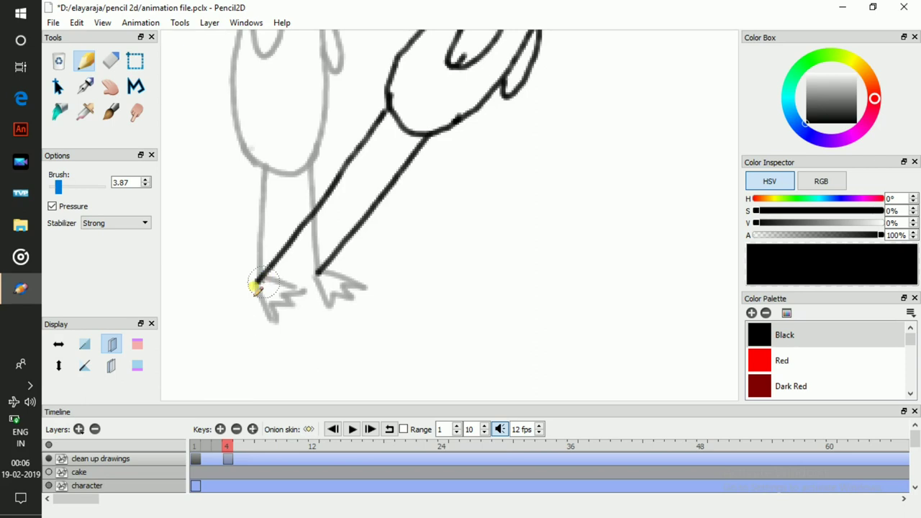
pyautogui.moveTo(262, 280); pyautogui.dragTo(297, 289)
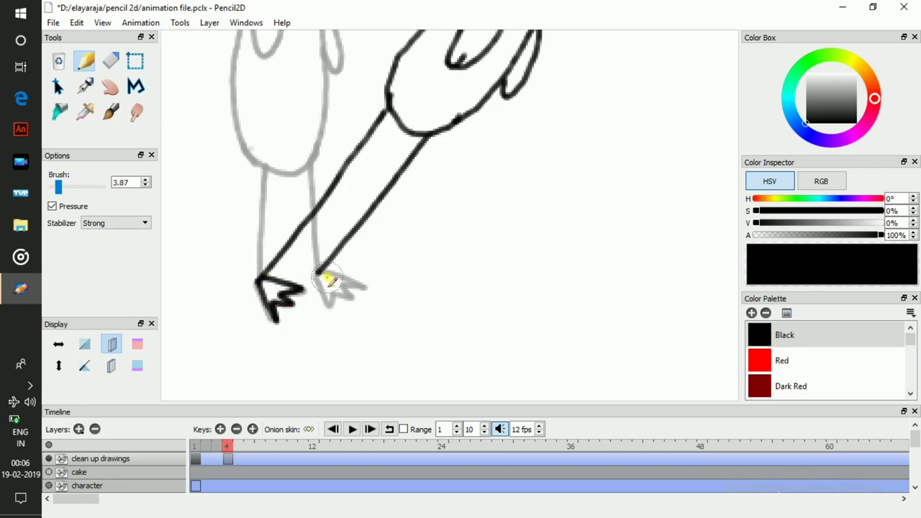
pyautogui.moveTo(316, 271); pyautogui.dragTo(365, 286)
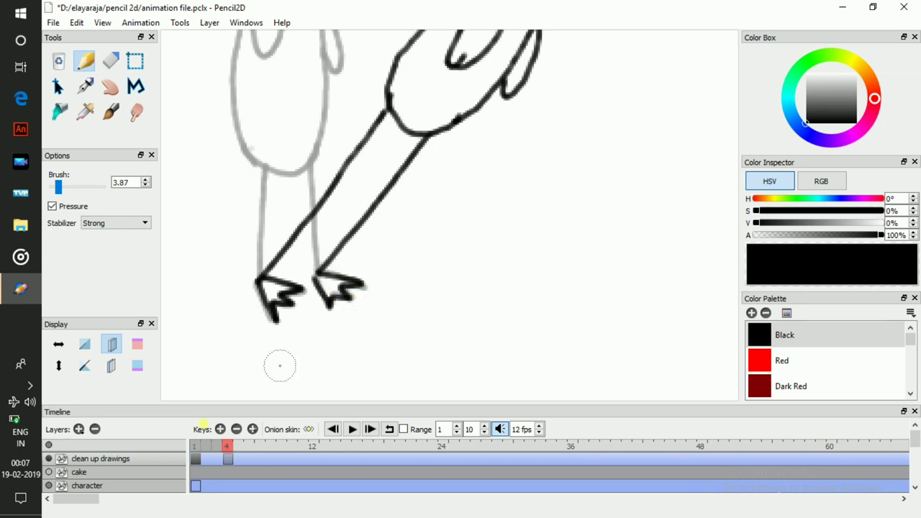
pyautogui.scroll(-2, 484, 180)
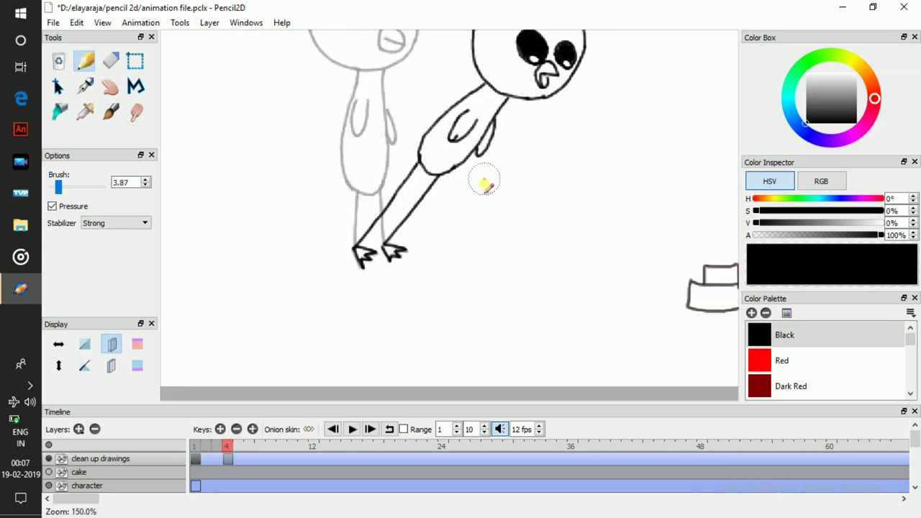
# - Flip back and forth between the clean drawings on frames 1 and 4 to check the motion
pyautogui.moveTo(430, 213); pyautogui.dragTo(376, 321)
pyautogui.press(',')
pyautogui.press(',')
pyautogui.press(',')
pyautogui.press('.')
pyautogui.press('.')
pyautogui.press('.')
pyautogui.press(',')
pyautogui.press(',')
pyautogui.press(',')
pyautogui.press('.')
pyautogui.press('.')
pyautogui.press('.')
pyautogui.press(',')
pyautogui.press(',')
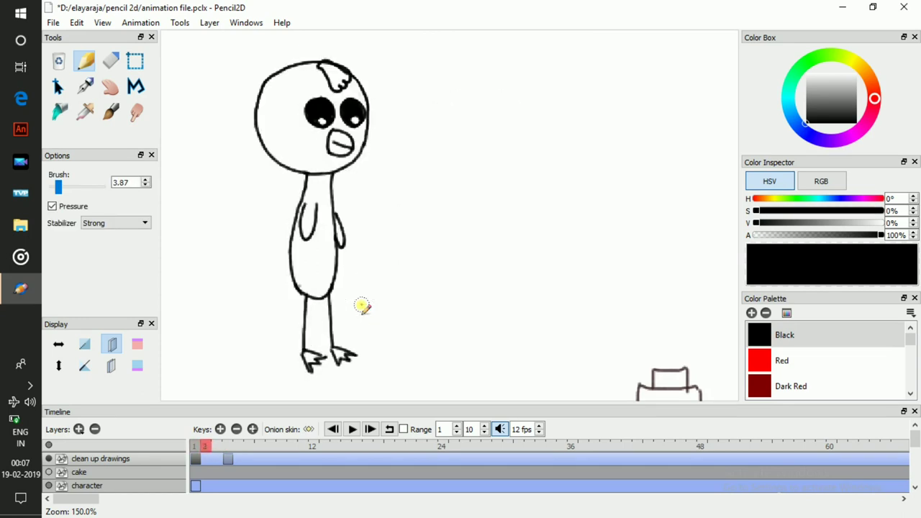
pyautogui.press('.')
pyautogui.press(',')
pyautogui.press(',')
pyautogui.press('.')
pyautogui.press('.')
pyautogui.press('.')
pyautogui.press('.')
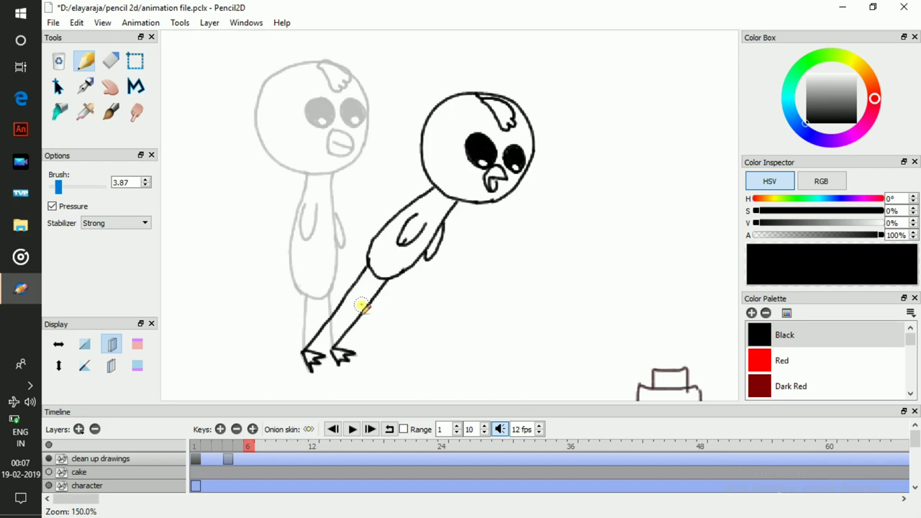
# - Show the cake layer again, add a clean up keyframe at frame 7, and turn off the previous-frame onion skin
pyautogui.click(49, 472)
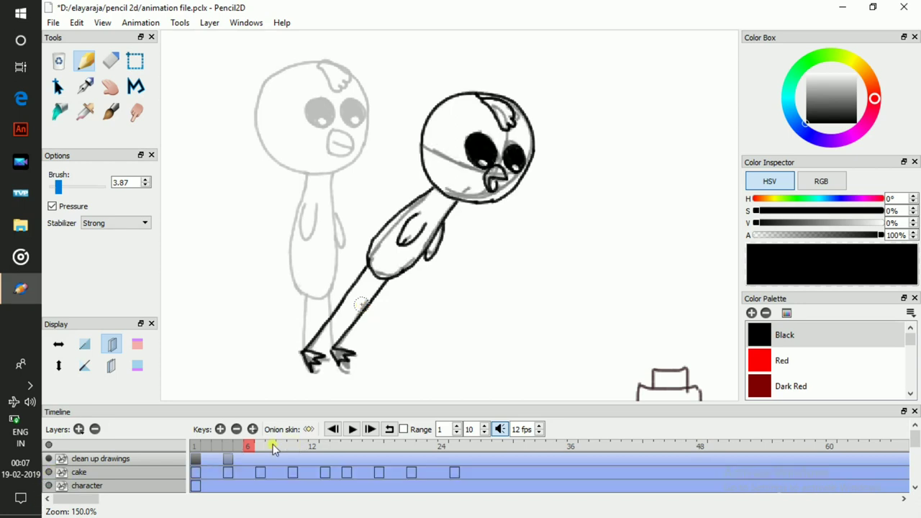
pyautogui.press('.')
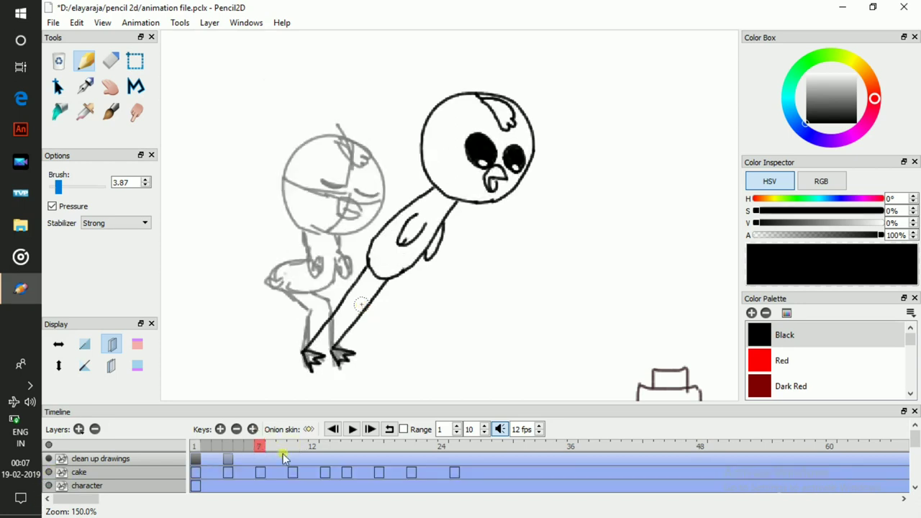
pyautogui.click(220, 430)
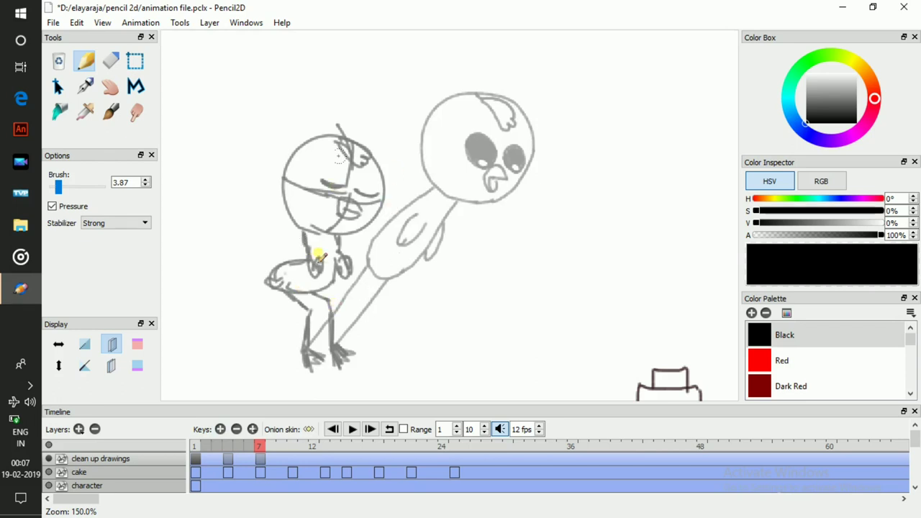
pyautogui.click(111, 344)
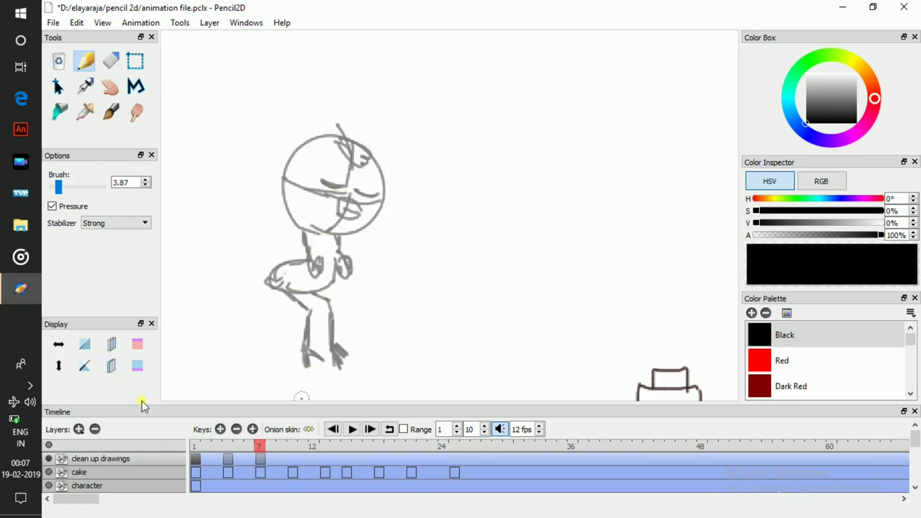
# - Ink the round head outline of the crouching pose in black on frame 7
pyautogui.hotkey('ctrl', 'Up')
pyautogui.hotkey('ctrl', 'Up')
pyautogui.hotkey('ctrl', 'Up')
pyautogui.press('space')
pyautogui.moveTo(374, 198); pyautogui.dragTo(576, 234)
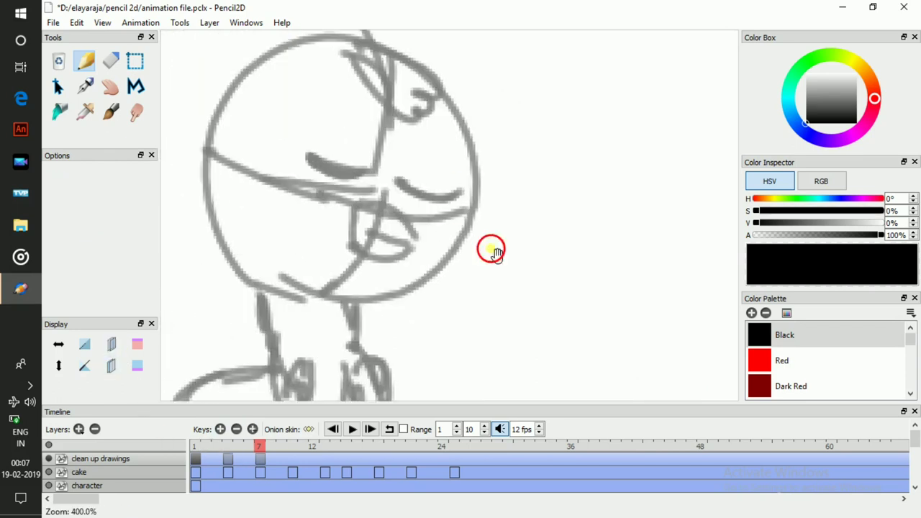
pyautogui.moveTo(495, 252); pyautogui.dragTo(531, 259)
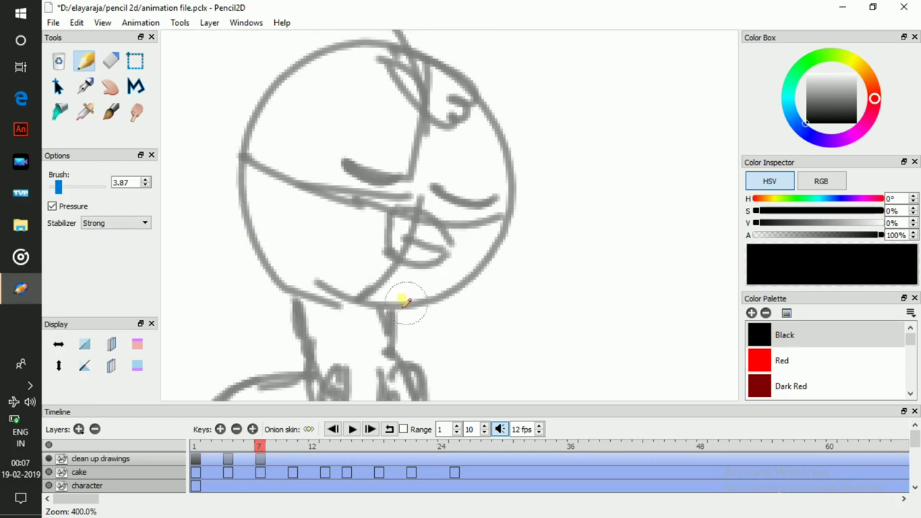
pyautogui.moveTo(434, 305)
pyautogui.mouseDown()
pyautogui.moveTo(360, 312)
pyautogui.moveTo(278, 285)
pyautogui.moveTo(244, 207)
pyautogui.moveTo(268, 97)
pyautogui.moveTo(310, 64)
pyautogui.moveTo(352, 52)
pyautogui.moveTo(437, 61)
pyautogui.moveTo(491, 119)
pyautogui.moveTo(493, 246)
pyautogui.mouseUp()
pyautogui.moveTo(434, 305)
pyautogui.mouseDown()
pyautogui.moveTo(486, 260)
pyautogui.moveTo(505, 224)
pyautogui.moveTo(495, 127)
pyautogui.mouseUp()
# - Check the clean frame 4 drawing for reference, and ink both closed eyes in black on frame 7
pyautogui.press(',')
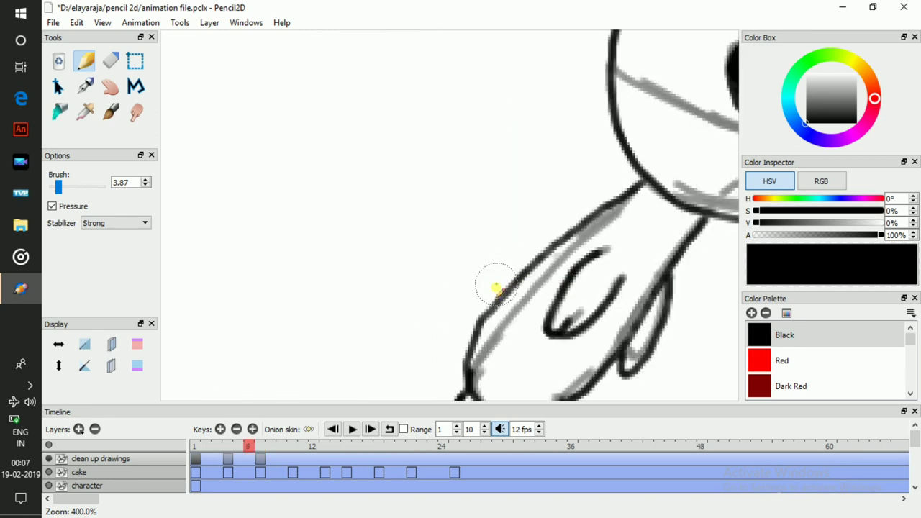
pyautogui.moveTo(709, 99); pyautogui.dragTo(429, 274)
pyautogui.moveTo(489, 300); pyautogui.dragTo(482, 181)
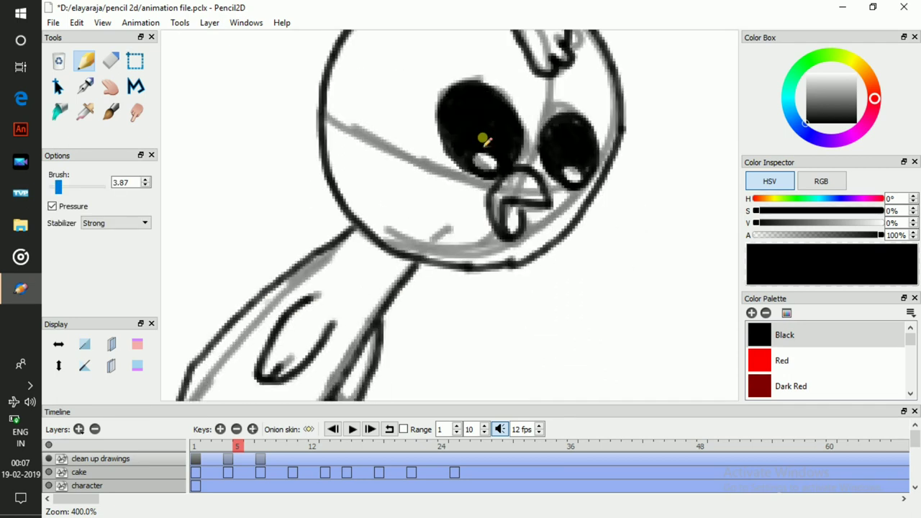
pyautogui.press('.')
pyautogui.press('.')
pyautogui.press(',')
pyautogui.moveTo(264, 264); pyautogui.dragTo(584, 216)
pyautogui.moveTo(376, 165)
pyautogui.mouseDown()
pyautogui.moveTo(436, 183)
pyautogui.moveTo(375, 170)
pyautogui.mouseUp()
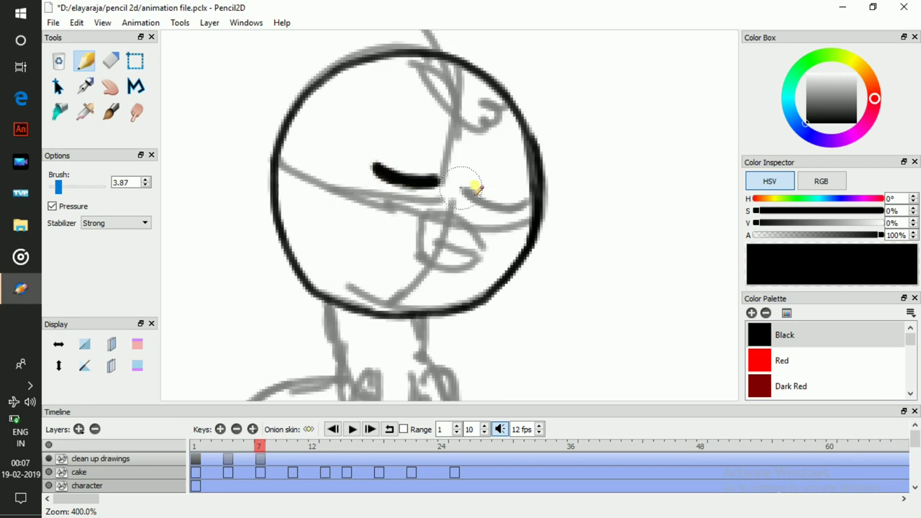
pyautogui.moveTo(469, 192)
pyautogui.mouseDown()
pyautogui.moveTo(524, 203)
pyautogui.moveTo(491, 205)
pyautogui.moveTo(469, 193)
pyautogui.moveTo(524, 201)
pyautogui.mouseUp()
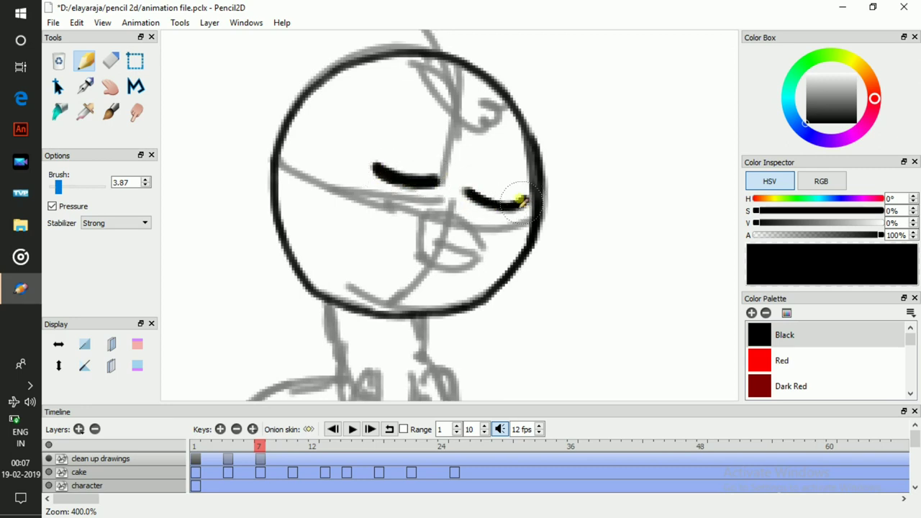
# - Ink the hair tuft and the beak with its short mouth line in black on frame 7
pyautogui.moveTo(449, 113); pyautogui.dragTo(452, 144)
pyautogui.moveTo(432, 84)
pyautogui.mouseDown()
pyautogui.moveTo(492, 110)
pyautogui.moveTo(504, 129)
pyautogui.moveTo(490, 131)
pyautogui.moveTo(502, 149)
pyautogui.moveTo(481, 145)
pyautogui.moveTo(482, 162)
pyautogui.moveTo(465, 153)
pyautogui.moveTo(425, 87)
pyautogui.mouseUp()
pyautogui.moveTo(459, 210); pyautogui.dragTo(426, 158)
pyautogui.moveTo(395, 246)
pyautogui.mouseDown()
pyautogui.moveTo(379, 228)
pyautogui.moveTo(398, 188)
pyautogui.moveTo(422, 195)
pyautogui.moveTo(421, 220)
pyautogui.moveTo(405, 249)
pyautogui.moveTo(447, 236)
pyautogui.mouseUp()
# - Ink the crouching body outline and both small wings below the head in black on frame 7
pyautogui.scroll(-5, 421, 216)
pyautogui.hscroll(-2, 421, 216)
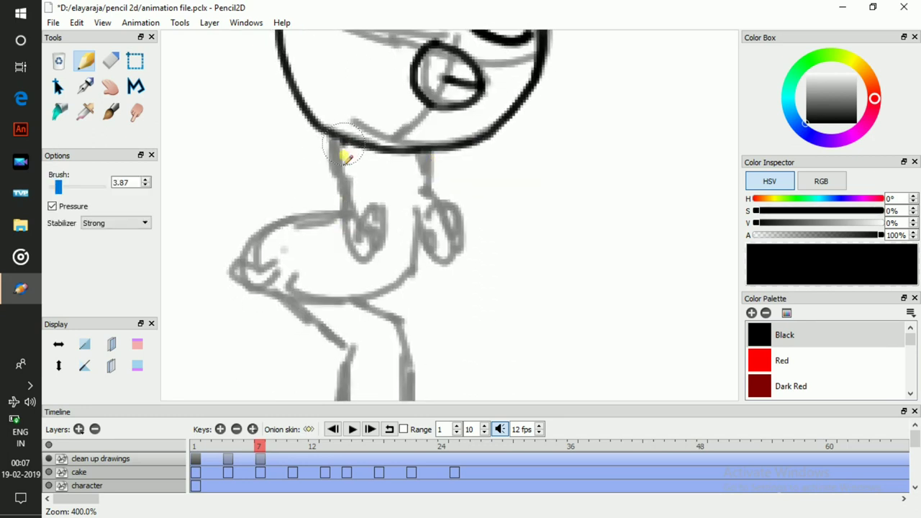
pyautogui.moveTo(341, 147); pyautogui.dragTo(368, 200)
pyautogui.moveTo(425, 149)
pyautogui.mouseDown()
pyautogui.moveTo(428, 214)
pyautogui.moveTo(402, 283)
pyautogui.mouseUp()
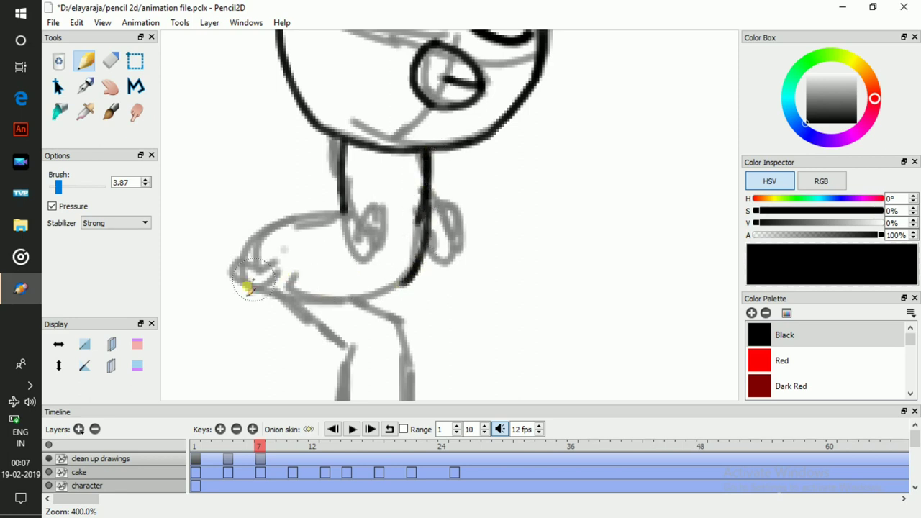
pyautogui.moveTo(240, 281)
pyautogui.mouseDown()
pyautogui.moveTo(286, 302)
pyautogui.moveTo(334, 304)
pyautogui.moveTo(407, 275)
pyautogui.moveTo(252, 290)
pyautogui.moveTo(229, 266)
pyautogui.moveTo(225, 226)
pyautogui.moveTo(252, 206)
pyautogui.moveTo(332, 213)
pyautogui.mouseUp()
pyautogui.moveTo(353, 171)
pyautogui.mouseDown()
pyautogui.moveTo(336, 165)
pyautogui.moveTo(329, 177)
pyautogui.moveTo(333, 238)
pyautogui.moveTo(373, 239)
pyautogui.moveTo(360, 209)
pyautogui.mouseUp()
pyautogui.moveTo(407, 190)
pyautogui.mouseDown()
pyautogui.moveTo(433, 202)
pyautogui.moveTo(410, 218)
pyautogui.moveTo(408, 248)
pyautogui.moveTo(425, 259)
pyautogui.moveTo(443, 234)
pyautogui.moveTo(435, 210)
pyautogui.moveTo(412, 229)
pyautogui.mouseUp()
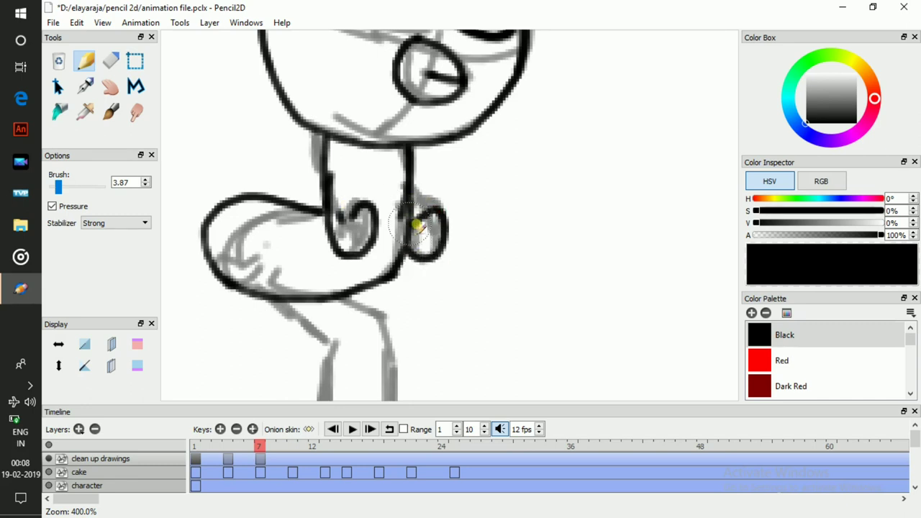
# - Ink the bent legs and both feet on frame 7, tracing the feet from the previous-frame onion skin with the cake layer hidden
pyautogui.moveTo(382, 290); pyautogui.dragTo(415, 153)
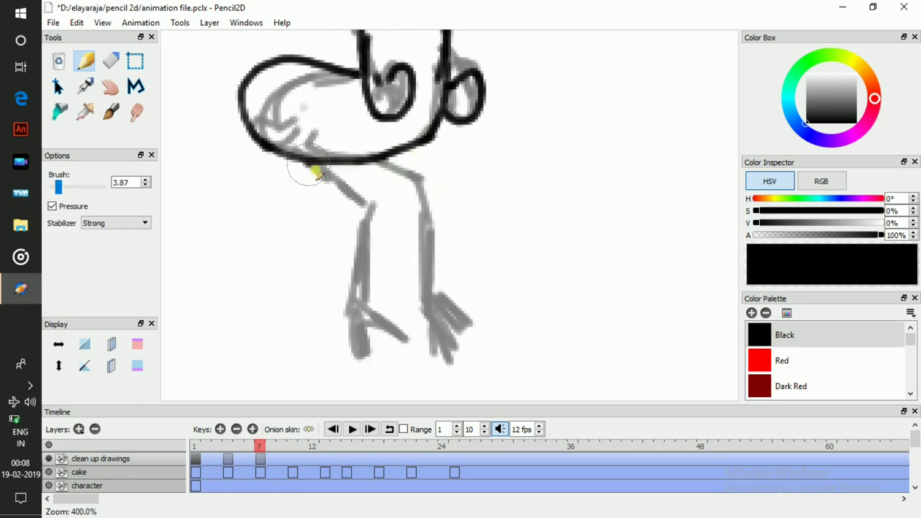
pyautogui.moveTo(311, 170); pyautogui.dragTo(373, 208)
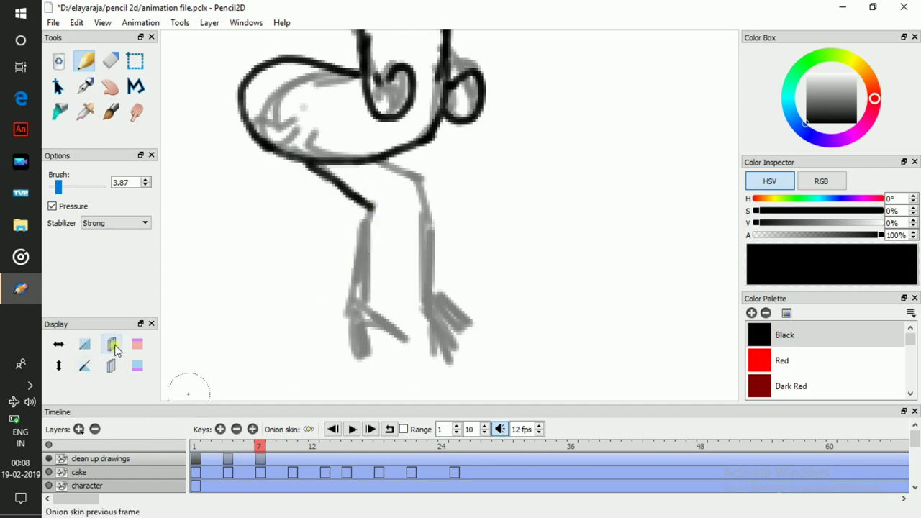
pyautogui.click(113, 344)
pyautogui.click(49, 472)
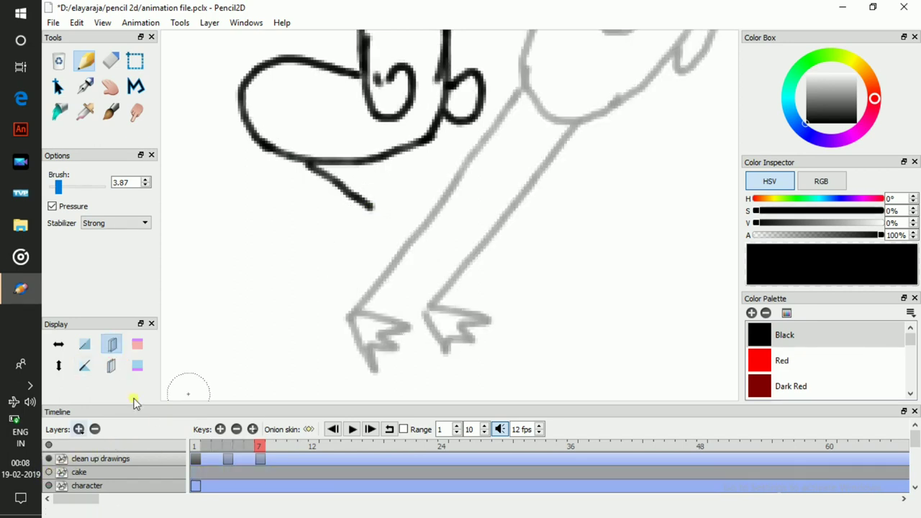
pyautogui.moveTo(353, 314); pyautogui.dragTo(369, 209)
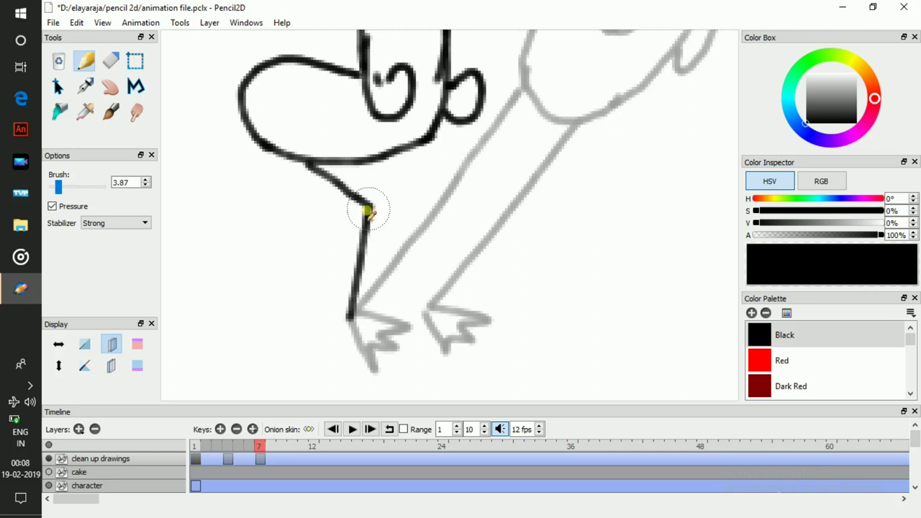
pyautogui.moveTo(353, 314)
pyautogui.mouseDown()
pyautogui.moveTo(405, 329)
pyautogui.moveTo(397, 351)
pyautogui.moveTo(370, 351)
pyautogui.moveTo(350, 311)
pyautogui.mouseUp()
pyautogui.press('space')
pyautogui.moveTo(393, 190)
pyautogui.mouseDown()
pyautogui.moveTo(379, 230)
pyautogui.moveTo(400, 222)
pyautogui.moveTo(414, 358)
pyautogui.moveTo(438, 384)
pyautogui.moveTo(451, 370)
pyautogui.moveTo(438, 353)
pyautogui.moveTo(357, 371)
pyautogui.mouseUp()
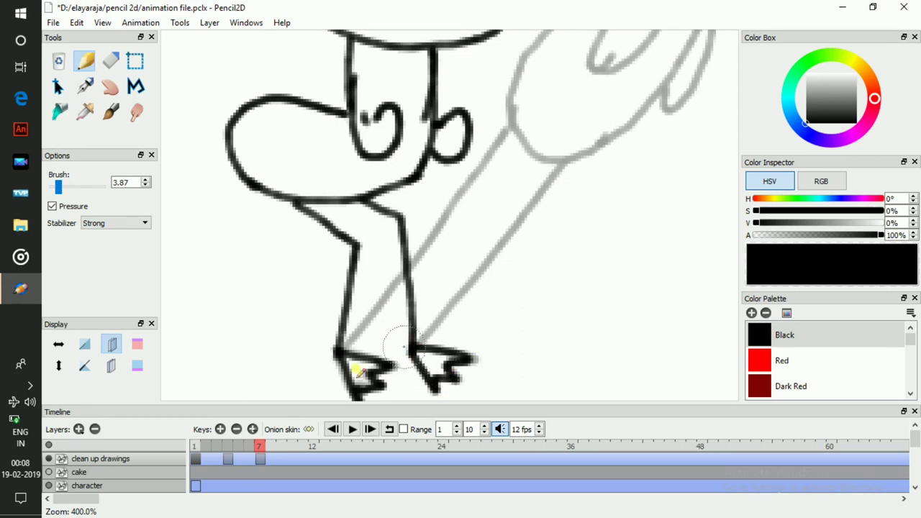
# - Play the animation with the cake layer hidden to review the clean drawings, and show the cake layer again
pyautogui.click(50, 473)
pyautogui.hotkey('ctrl', 'Down')
pyautogui.hotkey('ctrl', 'Down')
pyautogui.hotkey('ctrl', 'Down')
pyautogui.moveTo(392, 306)
pyautogui.mouseDown()
pyautogui.moveTo(367, 323)
pyautogui.moveTo(300, 327)
pyautogui.mouseUp()
pyautogui.click(172, 456)
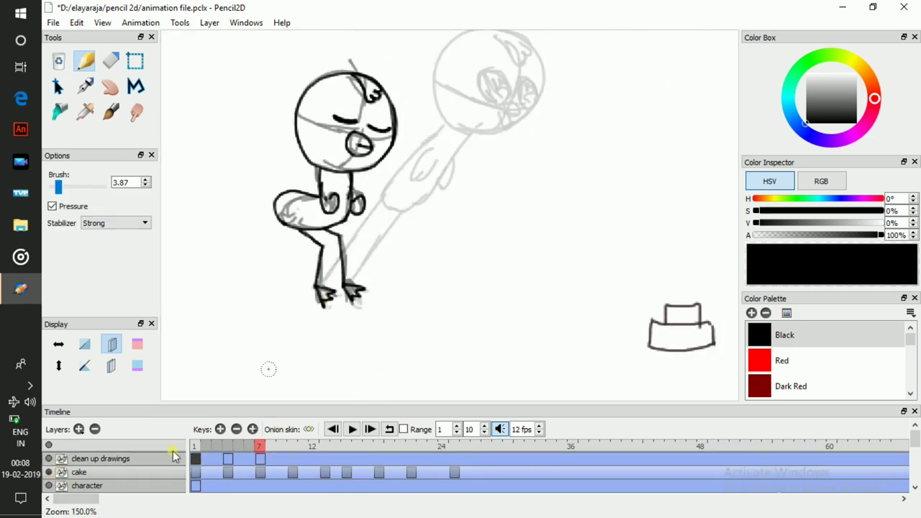
pyautogui.click(50, 473)
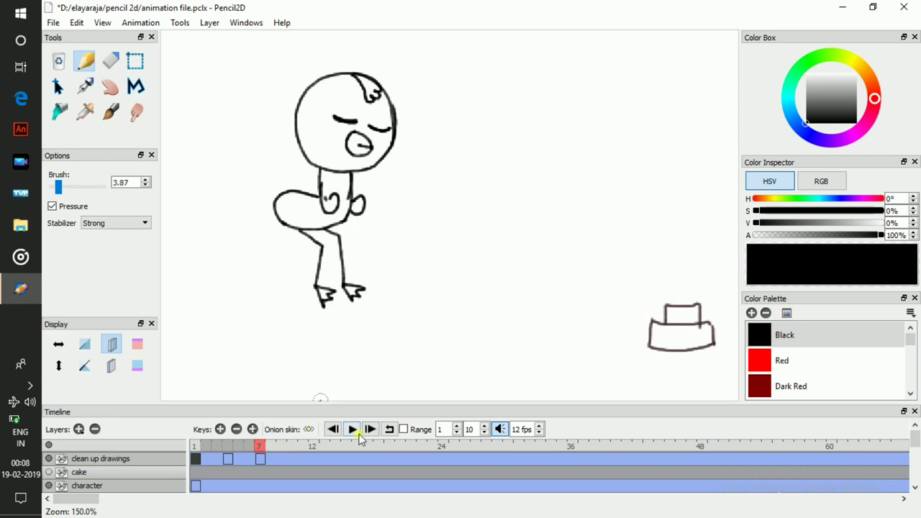
pyautogui.click(354, 429)
pyautogui.click(355, 429)
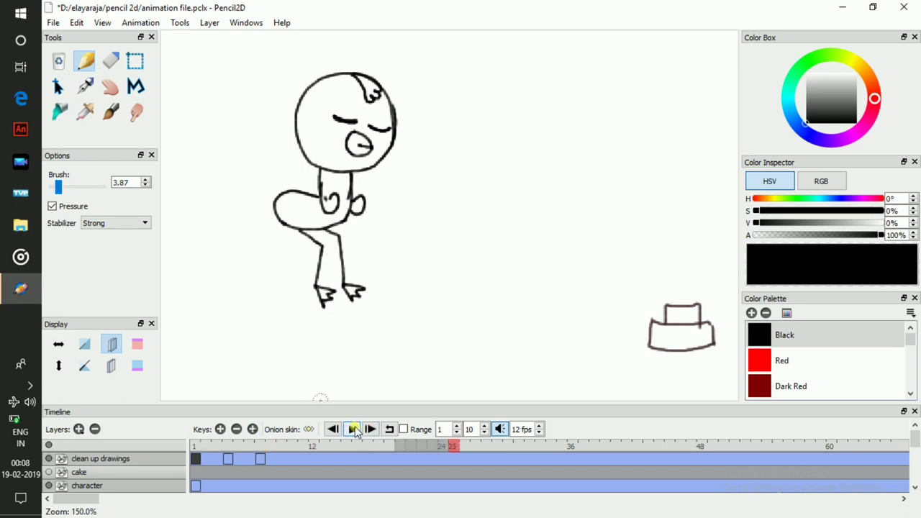
pyautogui.click(355, 430)
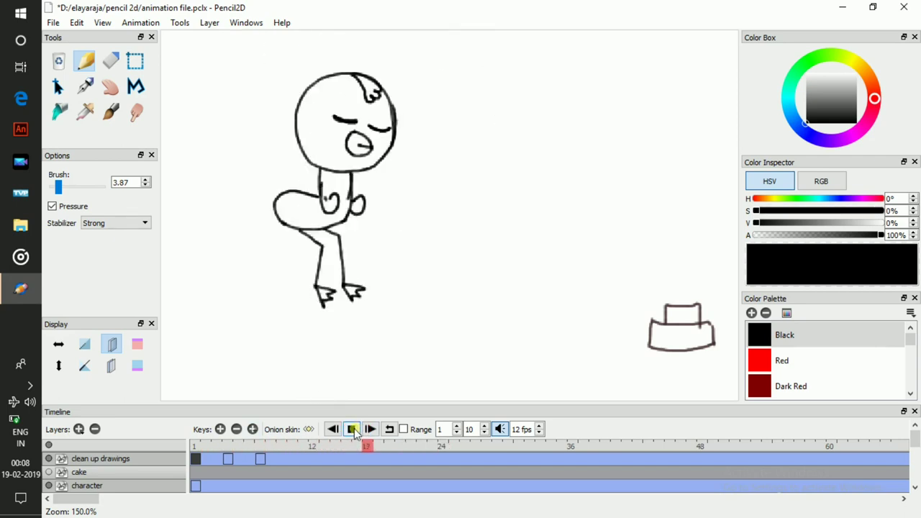
pyautogui.click(353, 429)
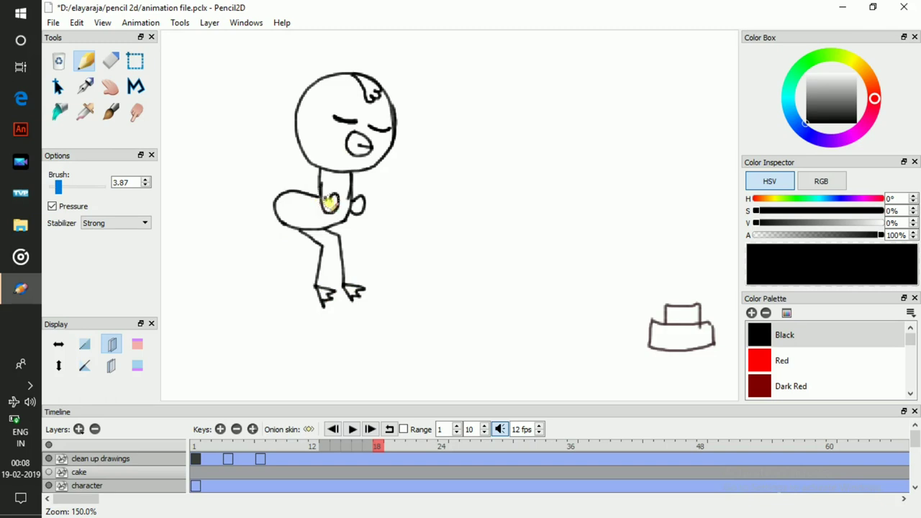
pyautogui.click(329, 204)
pyautogui.click(613, 284)
pyautogui.click(49, 472)
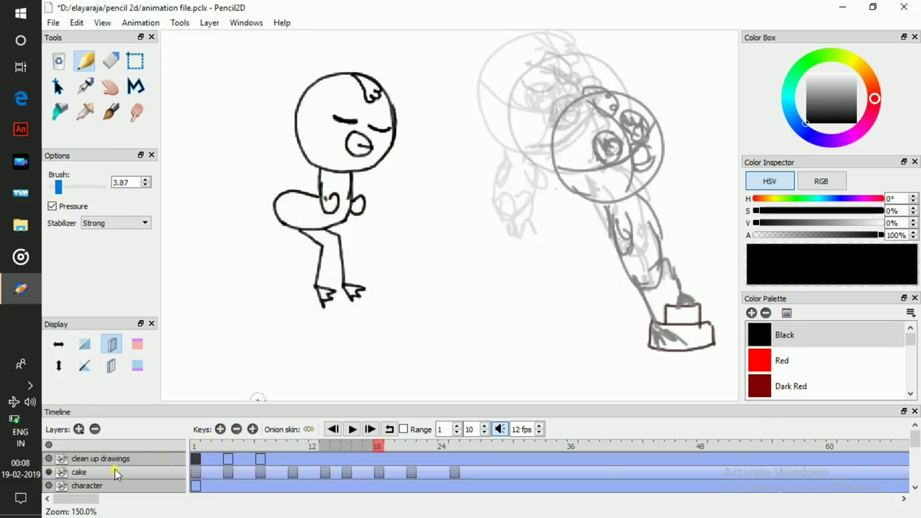
pyautogui.click(292, 447)
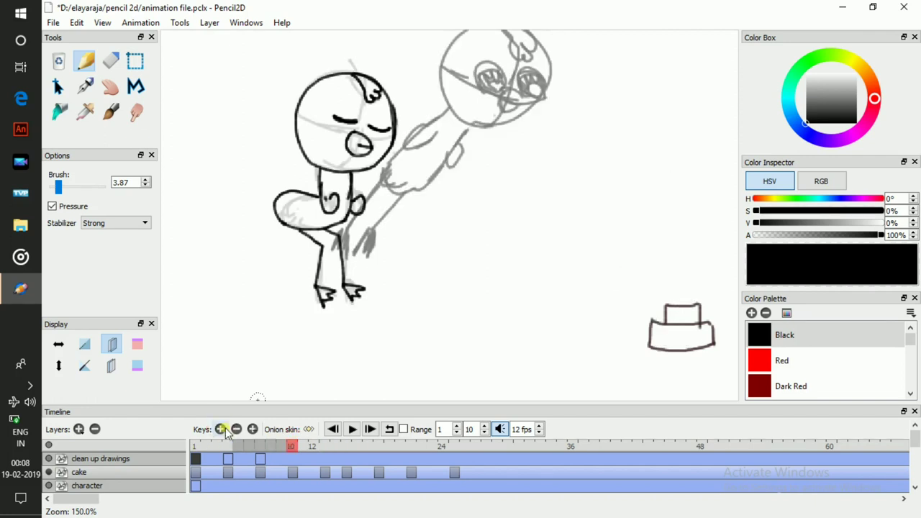
pyautogui.click(221, 429)
pyautogui.hotkey('alt', ',')
pyautogui.hotkey('alt', ',')
pyautogui.click(308, 461)
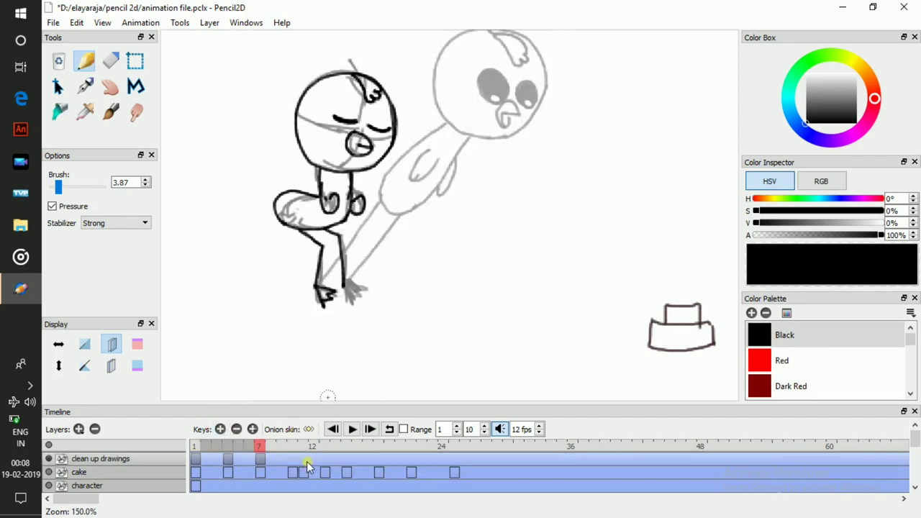
pyautogui.click(306, 472)
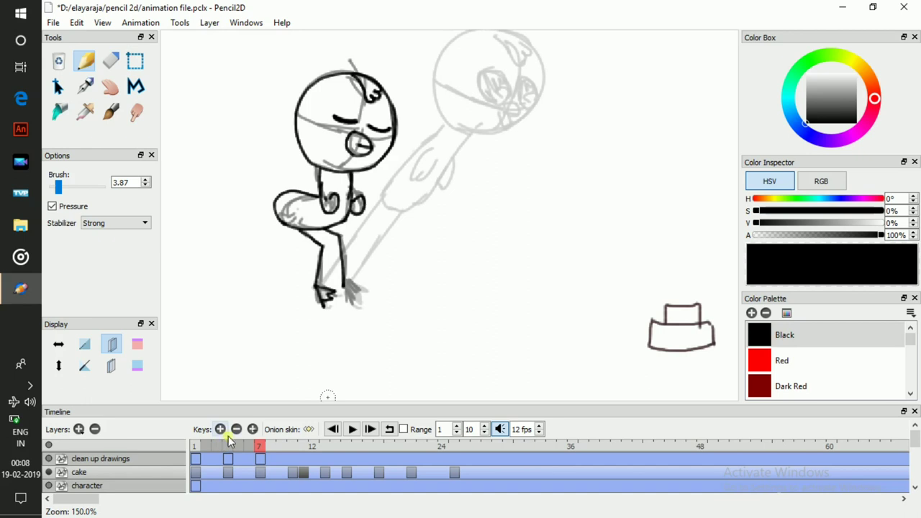
pyautogui.press(',')
pyautogui.click(260, 447)
pyautogui.press(',')
pyautogui.moveTo(254, 444); pyautogui.dragTo(311, 447)
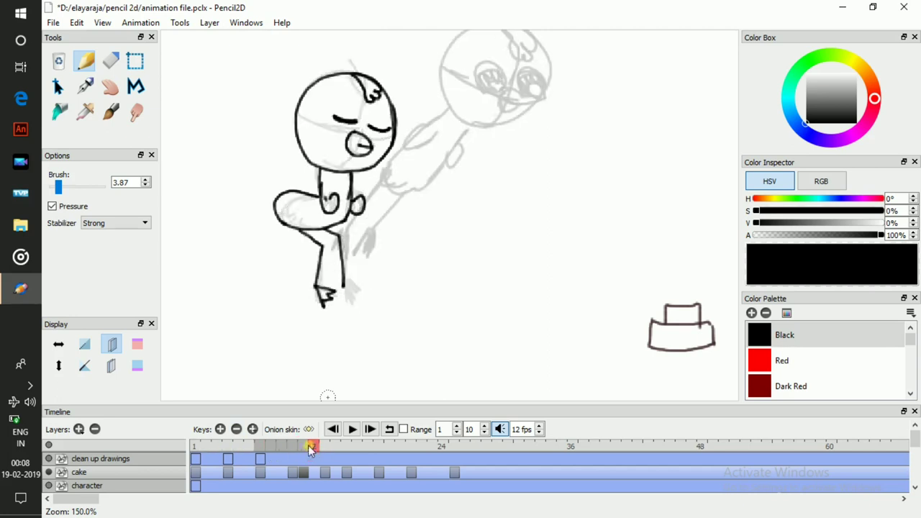
pyautogui.click(237, 432)
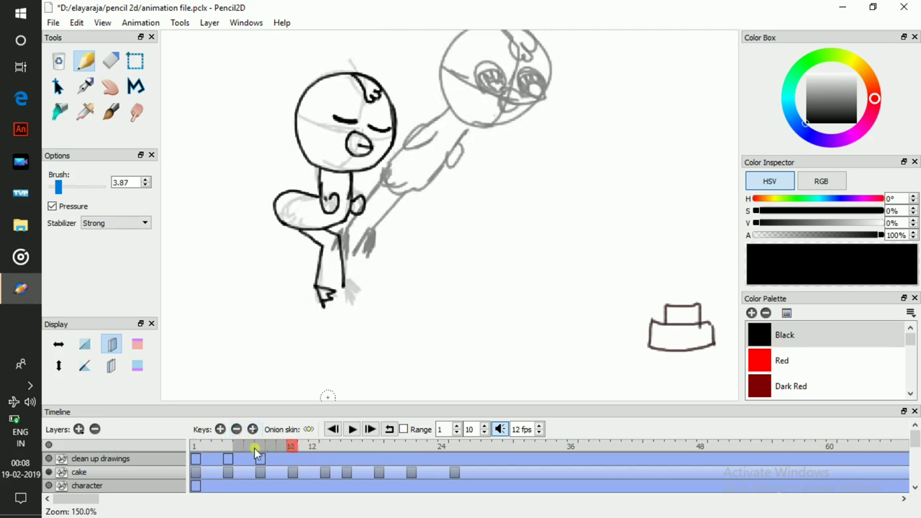
# - Add a keyframe at frame 10 on the clean up drawings layer and turn off the previous-frame onion skin
pyautogui.click(141, 470)
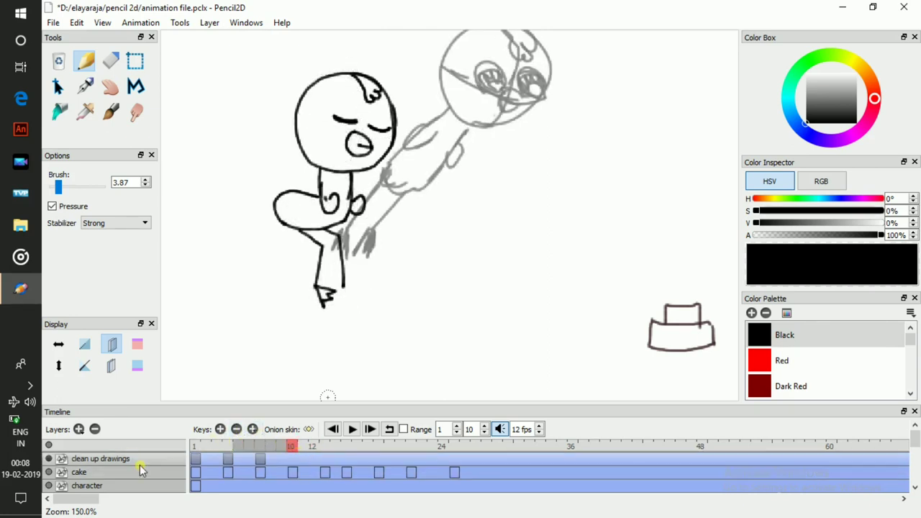
pyautogui.click(221, 429)
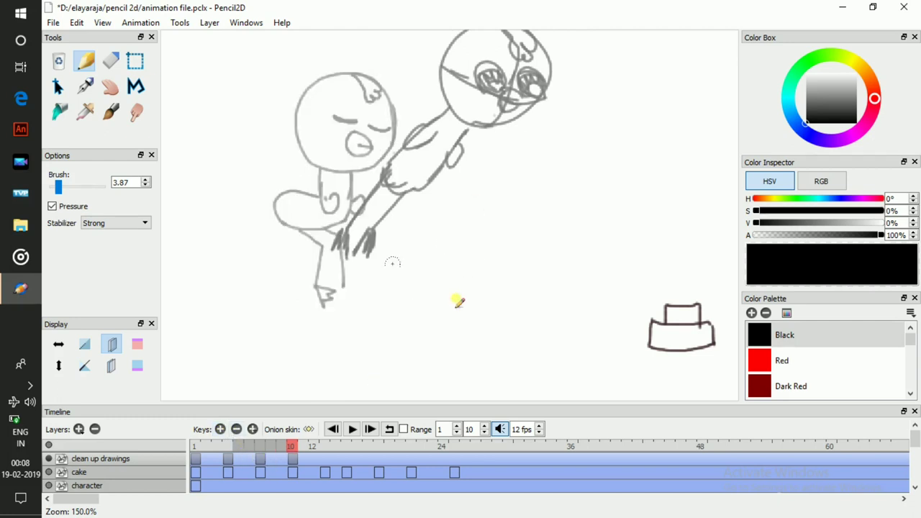
pyautogui.click(111, 344)
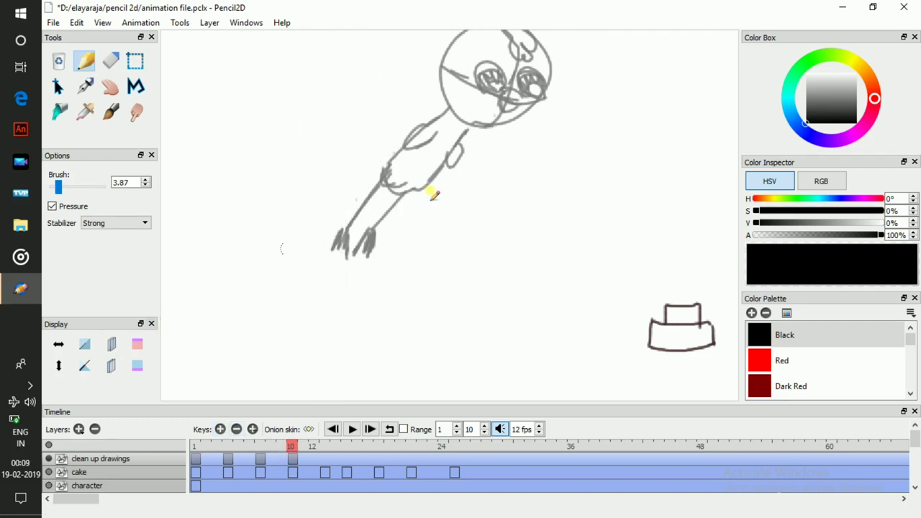
pyautogui.moveTo(470, 216); pyautogui.dragTo(453, 260)
pyautogui.scroll(2, 450, 259)
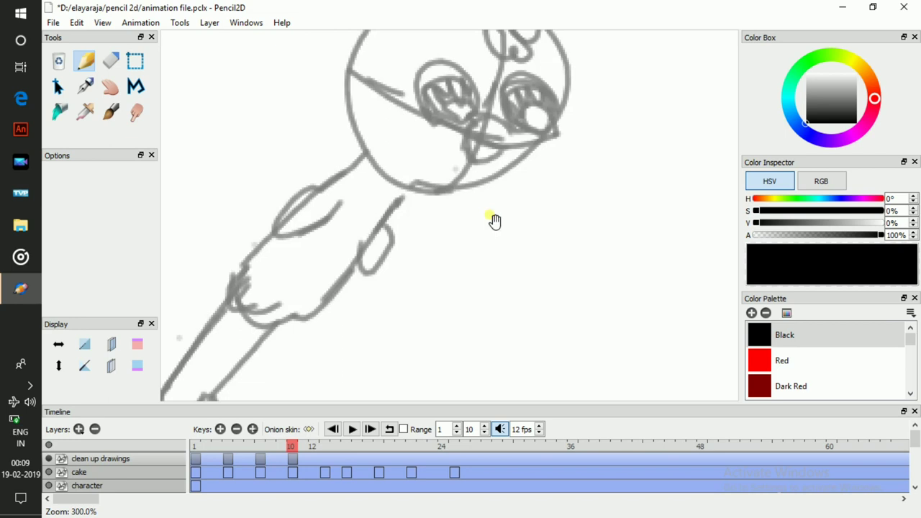
pyautogui.moveTo(494, 221); pyautogui.dragTo(461, 313)
pyautogui.moveTo(447, 279)
pyautogui.mouseDown()
pyautogui.moveTo(424, 281)
pyautogui.moveTo(309, 223)
pyautogui.moveTo(324, 93)
pyautogui.moveTo(480, 96)
pyautogui.moveTo(448, 272)
pyautogui.moveTo(335, 231)
pyautogui.moveTo(422, 82)
pyautogui.moveTo(539, 199)
pyautogui.moveTo(529, 214)
pyautogui.mouseUp()
pyautogui.hotkey('ctrl', 'z')
pyautogui.moveTo(427, 299)
pyautogui.mouseDown()
pyautogui.moveTo(453, 294)
pyautogui.moveTo(531, 212)
pyautogui.mouseUp()
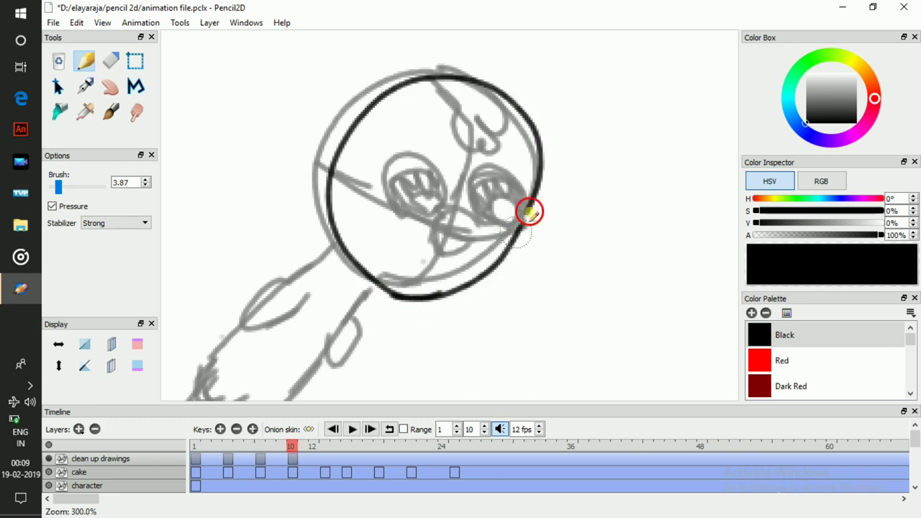
pyautogui.hotkey('ctrl', 'z')
pyautogui.moveTo(389, 293)
pyautogui.mouseDown()
pyautogui.moveTo(438, 298)
pyautogui.moveTo(477, 283)
pyautogui.moveTo(517, 233)
pyautogui.mouseUp()
pyautogui.hotkey('ctrl', 'z')
pyautogui.hotkey('ctrl', 'z')
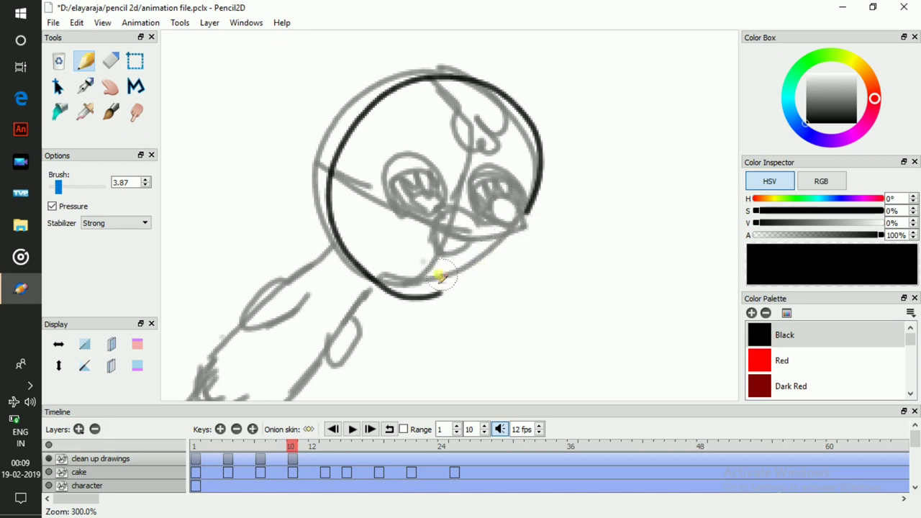
# - Ink the leaping pose's round head outline and both eyes, filled black around white highlights, on frame 10
pyautogui.moveTo(431, 289)
pyautogui.mouseDown()
pyautogui.moveTo(323, 242)
pyautogui.moveTo(419, 86)
pyautogui.moveTo(503, 254)
pyautogui.mouseUp()
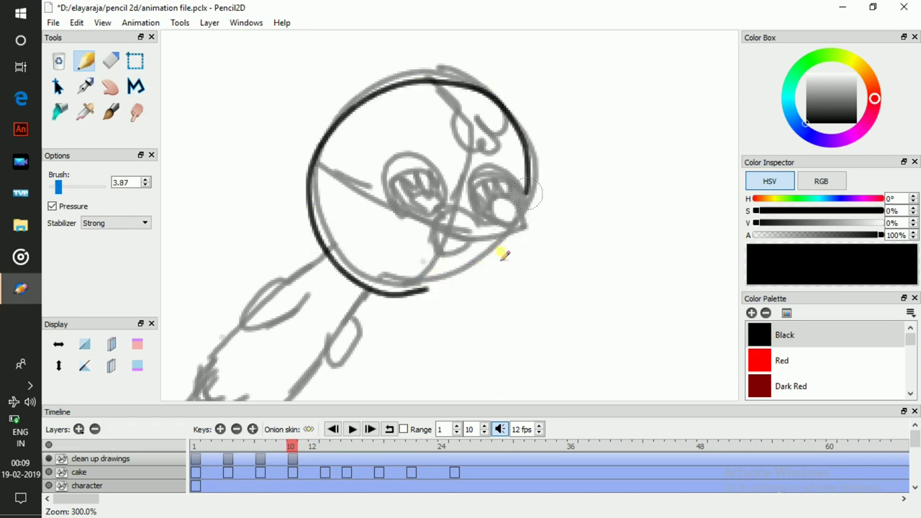
pyautogui.moveTo(384, 299)
pyautogui.mouseDown()
pyautogui.moveTo(421, 298)
pyautogui.moveTo(484, 275)
pyautogui.moveTo(522, 223)
pyautogui.moveTo(525, 184)
pyautogui.mouseUp()
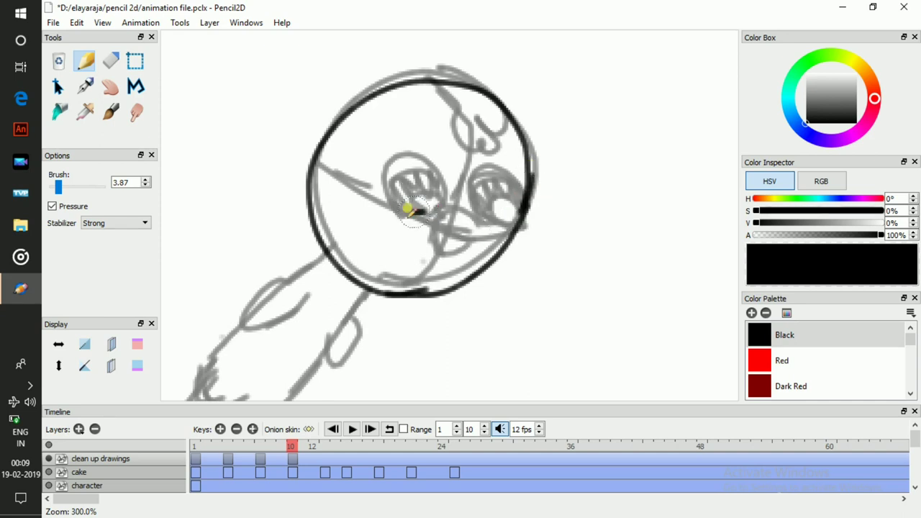
pyautogui.moveTo(396, 169)
pyautogui.mouseDown()
pyautogui.moveTo(406, 149)
pyautogui.moveTo(436, 150)
pyautogui.mouseUp()
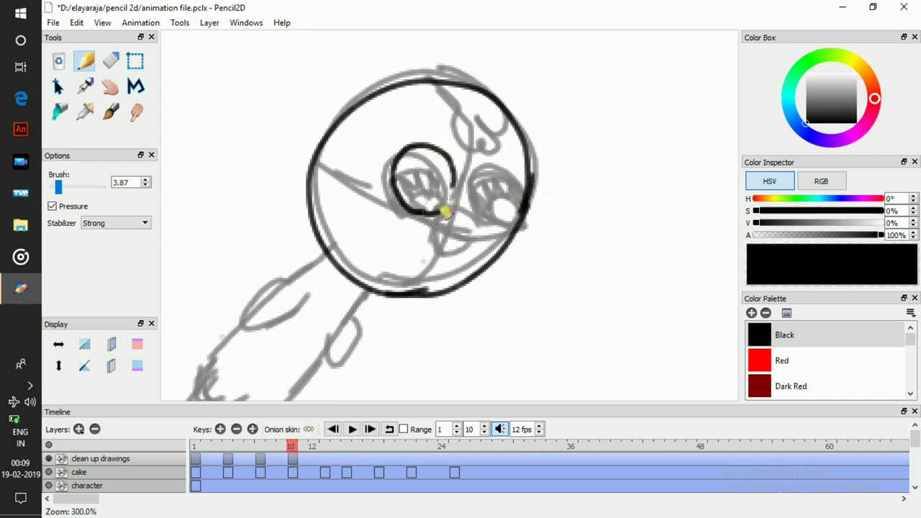
pyautogui.moveTo(429, 211)
pyautogui.mouseDown()
pyautogui.moveTo(449, 200)
pyautogui.moveTo(420, 216)
pyautogui.mouseUp()
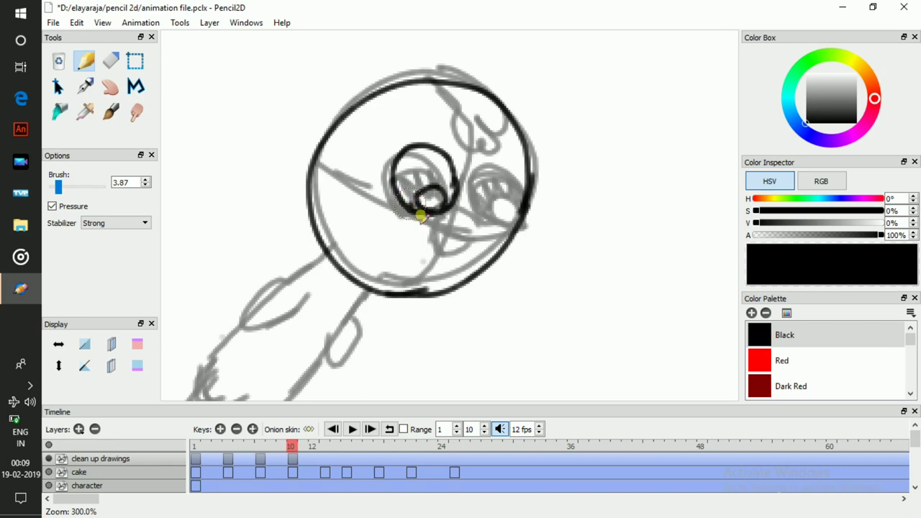
pyautogui.moveTo(402, 179)
pyautogui.mouseDown()
pyautogui.moveTo(424, 168)
pyautogui.moveTo(448, 200)
pyautogui.moveTo(454, 189)
pyautogui.moveTo(431, 145)
pyautogui.moveTo(424, 148)
pyautogui.moveTo(439, 178)
pyautogui.moveTo(412, 149)
pyautogui.moveTo(421, 174)
pyautogui.moveTo(399, 169)
pyautogui.mouseUp()
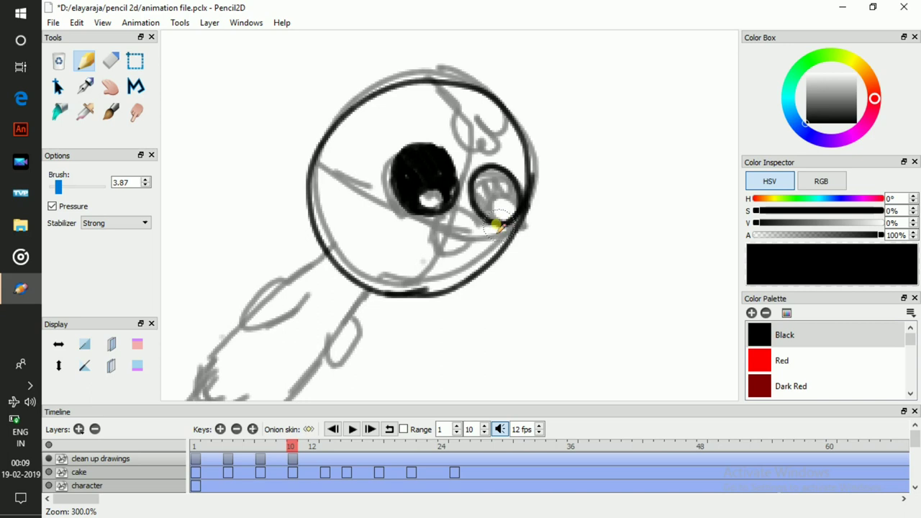
pyautogui.moveTo(488, 216)
pyautogui.mouseDown()
pyautogui.moveTo(483, 182)
pyautogui.moveTo(502, 195)
pyautogui.moveTo(502, 175)
pyautogui.mouseUp()
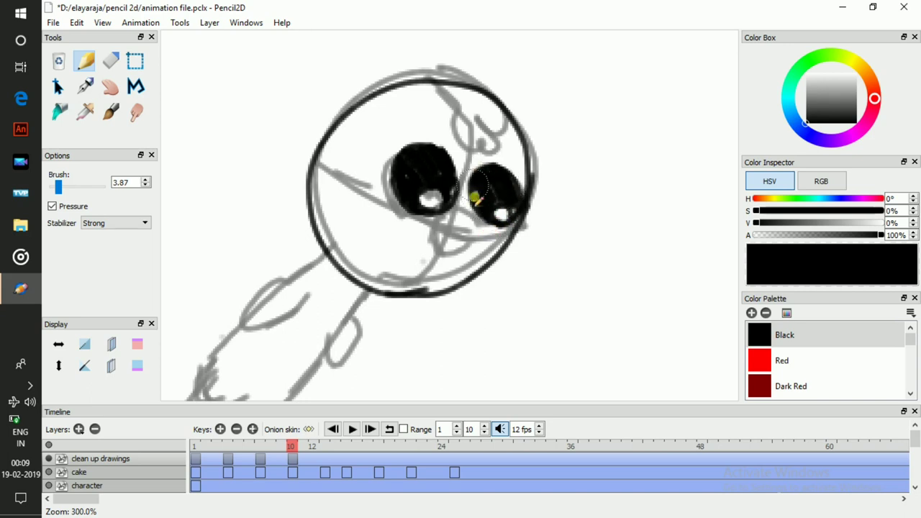
# - Ink the leaping pose's beak, hair tuft, slanted body and both wings on frame 10
pyautogui.moveTo(436, 258)
pyautogui.mouseDown()
pyautogui.moveTo(469, 253)
pyautogui.moveTo(446, 236)
pyautogui.moveTo(468, 246)
pyautogui.moveTo(439, 253)
pyautogui.moveTo(444, 220)
pyautogui.moveTo(457, 212)
pyautogui.moveTo(473, 248)
pyautogui.mouseUp()
pyautogui.moveTo(438, 89)
pyautogui.mouseDown()
pyautogui.moveTo(457, 136)
pyautogui.moveTo(481, 142)
pyautogui.moveTo(490, 136)
pyautogui.moveTo(483, 93)
pyautogui.mouseUp()
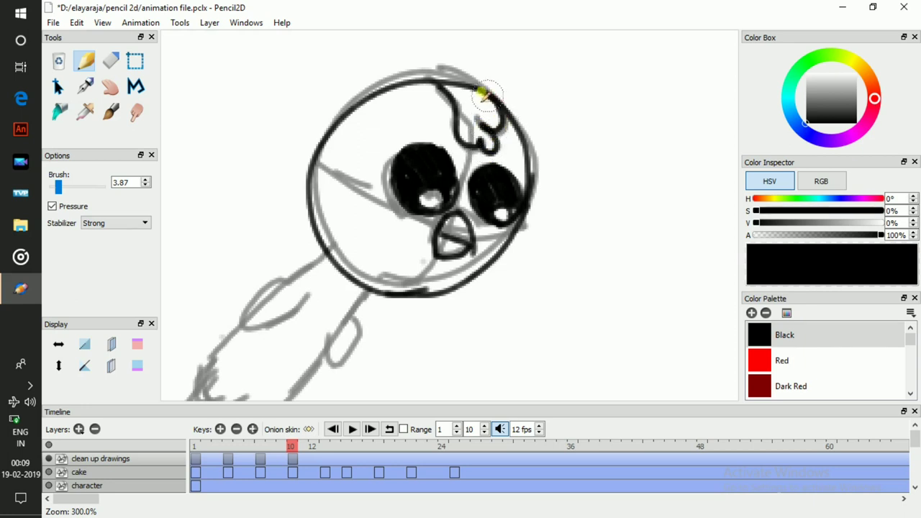
pyautogui.moveTo(464, 198); pyautogui.dragTo(521, 151)
pyautogui.moveTo(438, 218); pyautogui.dragTo(467, 146)
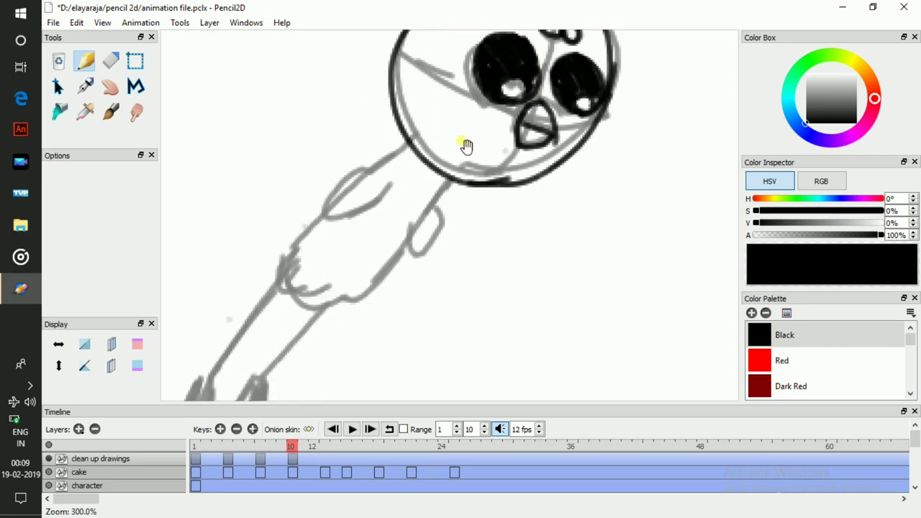
pyautogui.moveTo(403, 154)
pyautogui.mouseDown()
pyautogui.moveTo(312, 218)
pyautogui.moveTo(282, 265)
pyautogui.moveTo(287, 292)
pyautogui.moveTo(325, 293)
pyautogui.moveTo(381, 254)
pyautogui.mouseUp()
pyautogui.hotkey('ctrl', 'z')
pyautogui.moveTo(409, 139)
pyautogui.mouseDown()
pyautogui.moveTo(349, 189)
pyautogui.moveTo(288, 281)
pyautogui.moveTo(383, 268)
pyautogui.moveTo(452, 180)
pyautogui.mouseUp()
pyautogui.moveTo(379, 181)
pyautogui.mouseDown()
pyautogui.moveTo(339, 240)
pyautogui.moveTo(398, 191)
pyautogui.moveTo(428, 212)
pyautogui.moveTo(390, 271)
pyautogui.mouseUp()
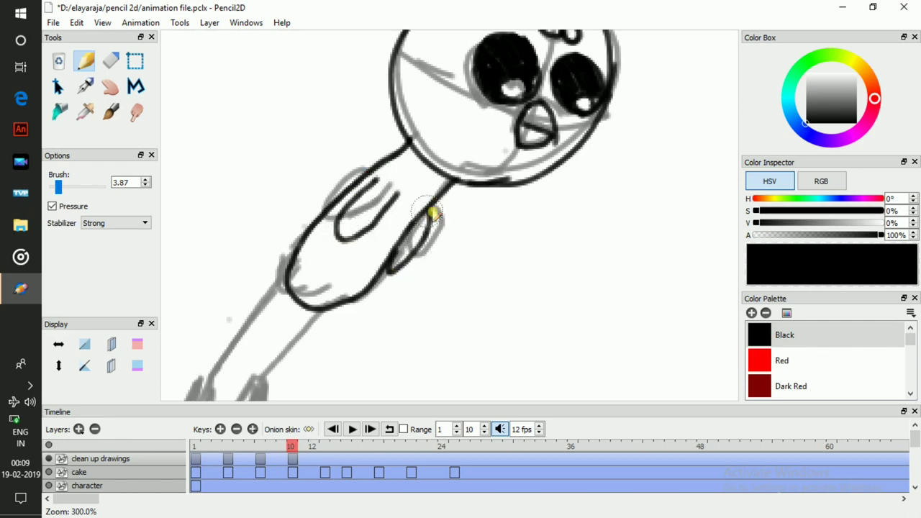
# - Ink the two outstretched legs and both clawed feet of the leaping pose on frame 10
pyautogui.press('space')
pyautogui.moveTo(379, 241); pyautogui.dragTo(489, 140)
pyautogui.moveTo(316, 285); pyautogui.dragTo(396, 183)
pyautogui.moveTo(372, 282); pyautogui.dragTo(436, 212)
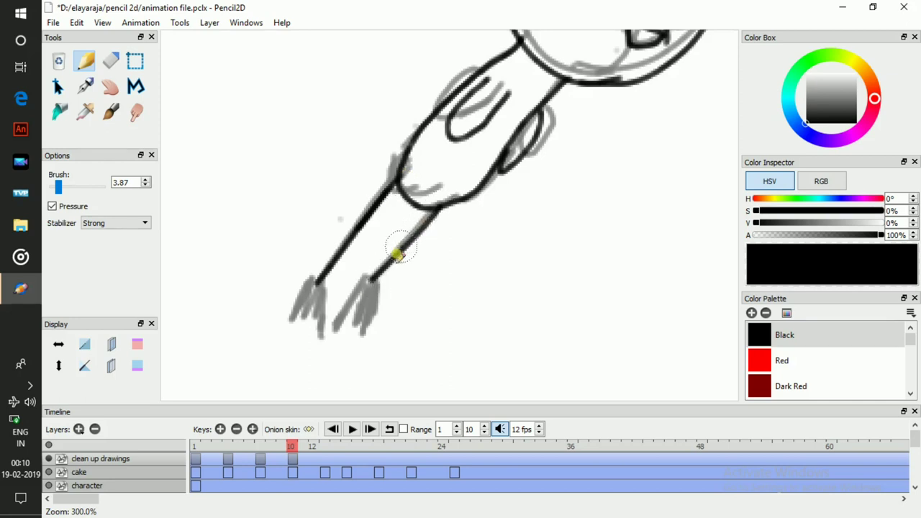
pyautogui.moveTo(364, 280)
pyautogui.mouseDown()
pyautogui.moveTo(333, 319)
pyautogui.moveTo(354, 306)
pyautogui.moveTo(355, 329)
pyautogui.moveTo(370, 294)
pyautogui.moveTo(312, 269)
pyautogui.moveTo(288, 309)
pyautogui.moveTo(308, 324)
pyautogui.moveTo(325, 270)
pyautogui.mouseUp()
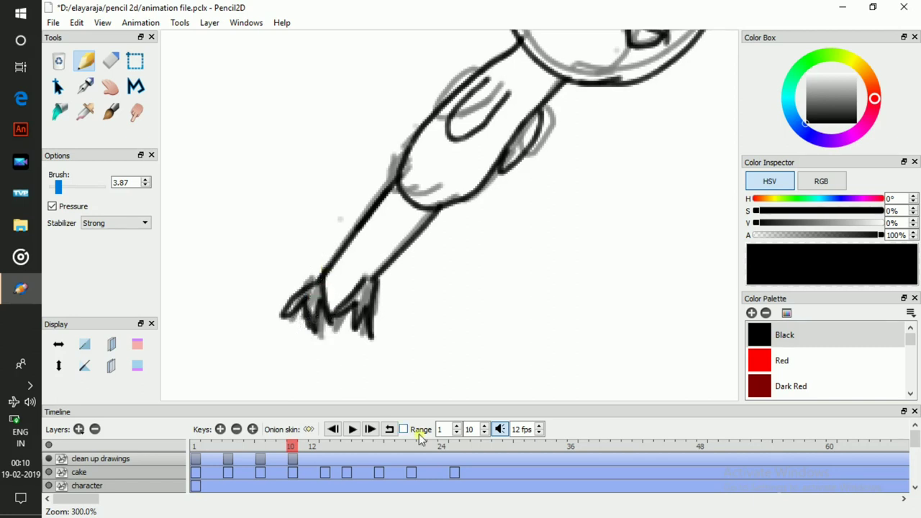
# - Step back and forth through frames 1 to 11 to check how the clean drawings flow together
pyautogui.hotkey('ctrl', '-')
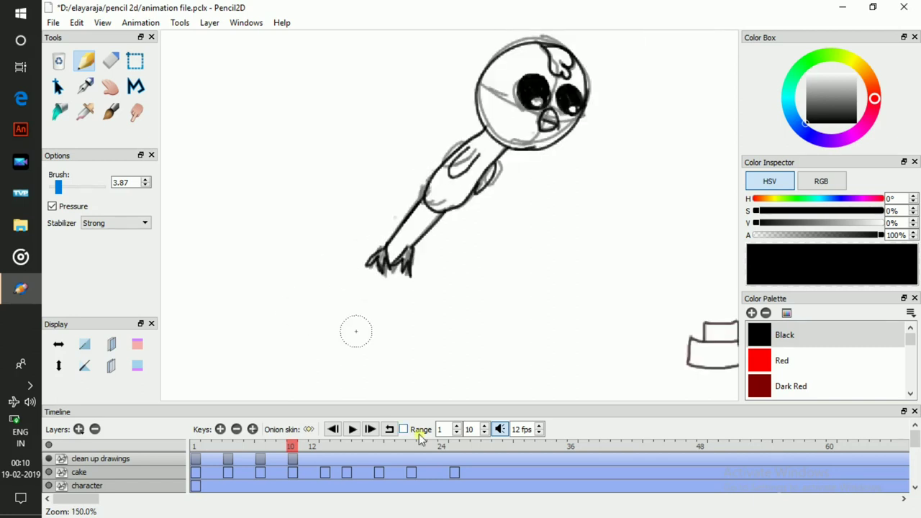
pyautogui.press('Left')
pyautogui.press('Left')
pyautogui.press('Left')
pyautogui.press('Left')
pyautogui.press('Left')
pyautogui.press('Left')
pyautogui.press('Left')
pyautogui.press('Left')
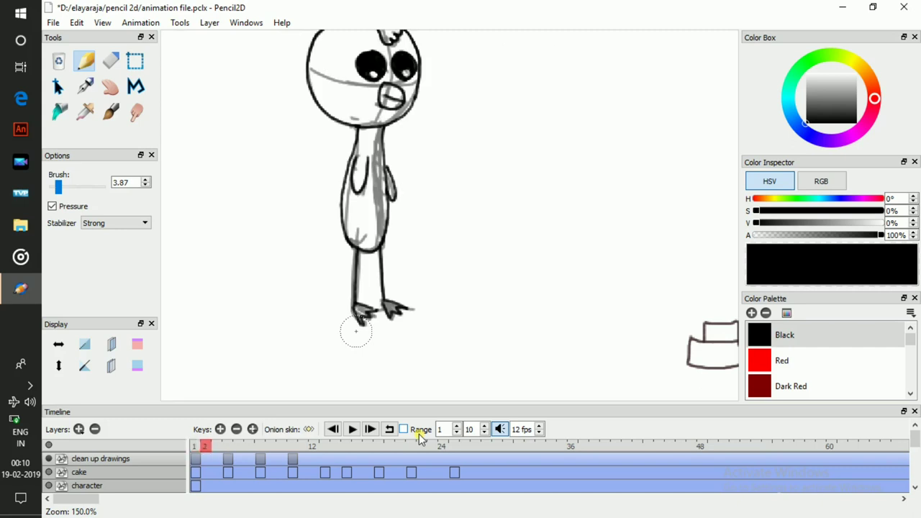
pyautogui.press('Right')
pyautogui.press('Right')
pyautogui.press('Right')
pyautogui.press('Right')
pyautogui.press('Right')
pyautogui.press('Right')
pyautogui.press('Right')
pyautogui.press('Left')
pyautogui.press('Left')
pyautogui.press('Left')
pyautogui.press('Left')
pyautogui.press('Left')
pyautogui.press('Left')
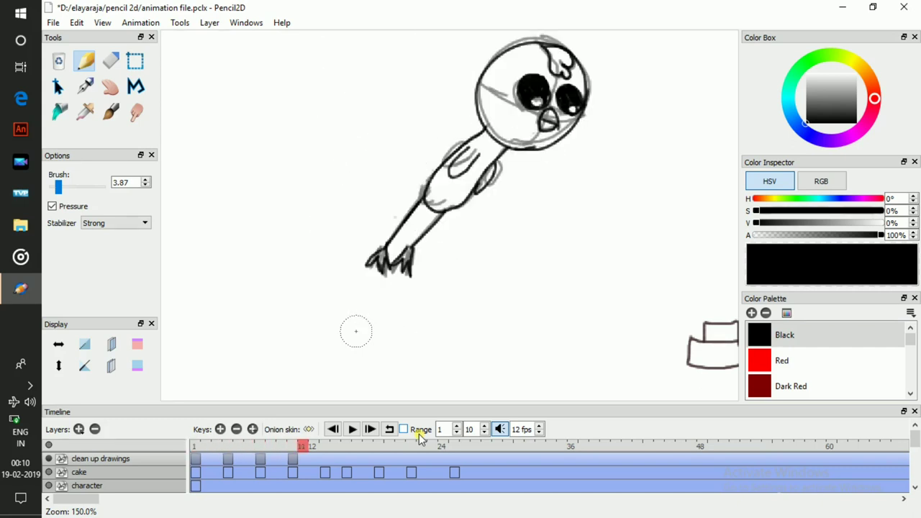
# - Add a keyframe at frame 13 on the clean up drawings layer and ink the round head outline
pyautogui.click(220, 429)
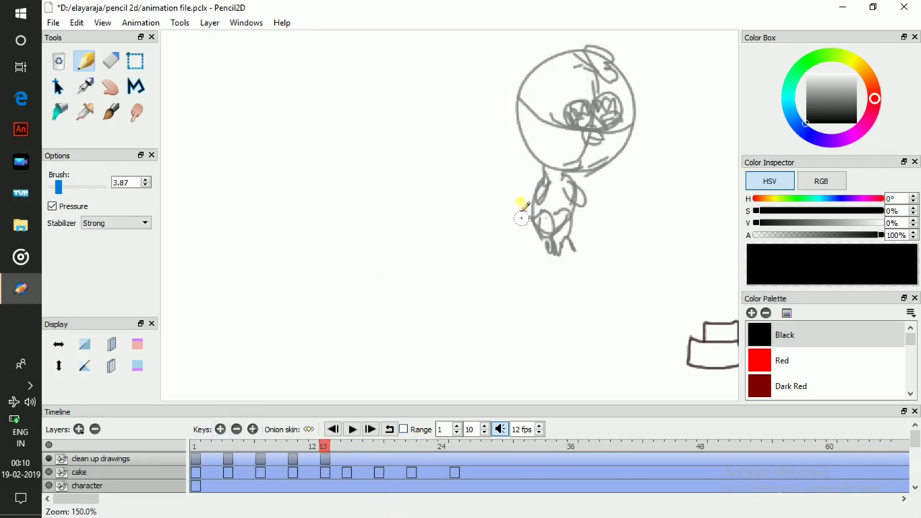
pyautogui.scroll(1, 588, 184)
pyautogui.moveTo(543, 263)
pyautogui.mouseDown()
pyautogui.moveTo(411, 273)
pyautogui.moveTo(414, 191)
pyautogui.mouseUp()
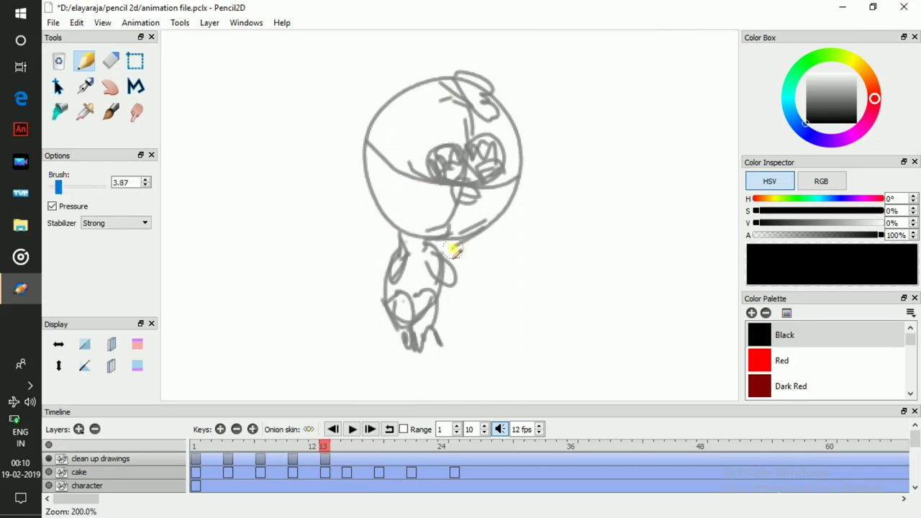
pyautogui.scroll(1, 452, 250)
pyautogui.moveTo(458, 256)
pyautogui.mouseDown()
pyautogui.moveTo(430, 307)
pyautogui.moveTo(370, 299)
pyautogui.moveTo(320, 244)
pyautogui.moveTo(316, 168)
pyautogui.moveTo(339, 131)
pyautogui.moveTo(373, 107)
pyautogui.moveTo(444, 97)
pyautogui.moveTo(529, 184)
pyautogui.mouseUp()
pyautogui.moveTo(464, 297)
pyautogui.mouseDown()
pyautogui.moveTo(506, 251)
pyautogui.moveTo(514, 209)
pyautogui.mouseUp()
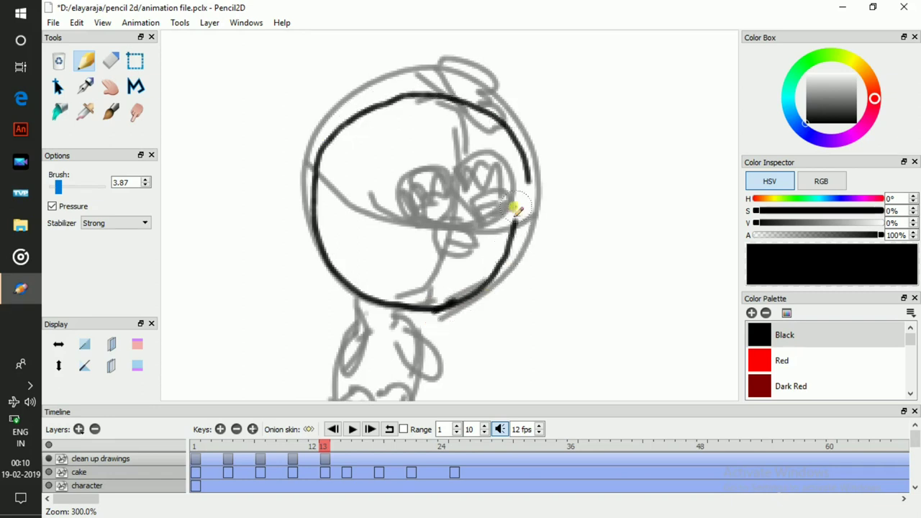
pyautogui.hotkey('ctrl', 'z')
pyautogui.moveTo(447, 304)
pyautogui.mouseDown()
pyautogui.moveTo(479, 293)
pyautogui.moveTo(513, 256)
pyautogui.moveTo(530, 180)
pyautogui.mouseUp()
# - Ink both oval eyes on frame 13, filling them black around white highlights
pyautogui.moveTo(431, 212)
pyautogui.mouseDown()
pyautogui.moveTo(396, 193)
pyautogui.moveTo(404, 157)
pyautogui.moveTo(452, 182)
pyautogui.mouseUp()
pyautogui.moveTo(448, 214)
pyautogui.mouseDown()
pyautogui.moveTo(419, 207)
pyautogui.moveTo(442, 207)
pyautogui.moveTo(412, 214)
pyautogui.moveTo(401, 189)
pyautogui.moveTo(420, 194)
pyautogui.moveTo(430, 183)
pyautogui.moveTo(444, 199)
pyautogui.moveTo(437, 160)
pyautogui.moveTo(429, 160)
pyautogui.moveTo(441, 175)
pyautogui.moveTo(419, 151)
pyautogui.moveTo(436, 182)
pyautogui.moveTo(410, 160)
pyautogui.moveTo(421, 183)
pyautogui.moveTo(411, 177)
pyautogui.moveTo(400, 192)
pyautogui.moveTo(439, 192)
pyautogui.mouseUp()
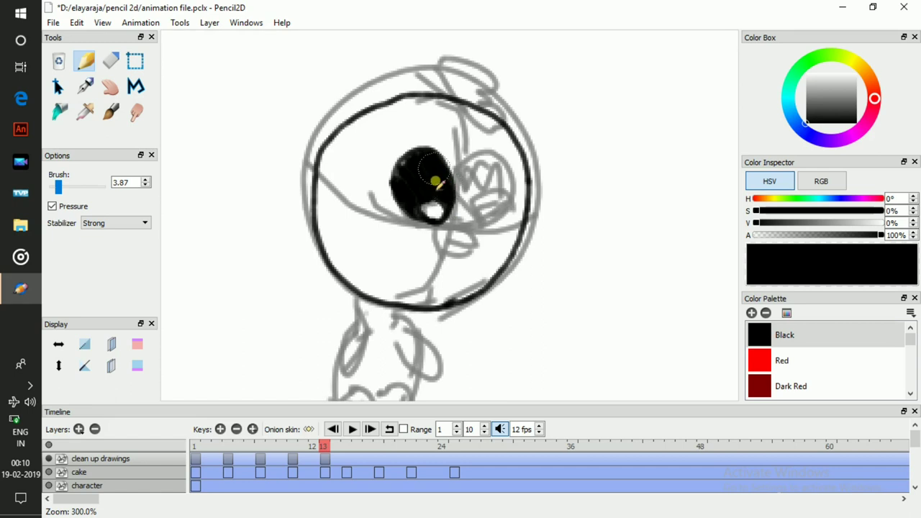
pyautogui.moveTo(408, 193); pyautogui.dragTo(399, 176)
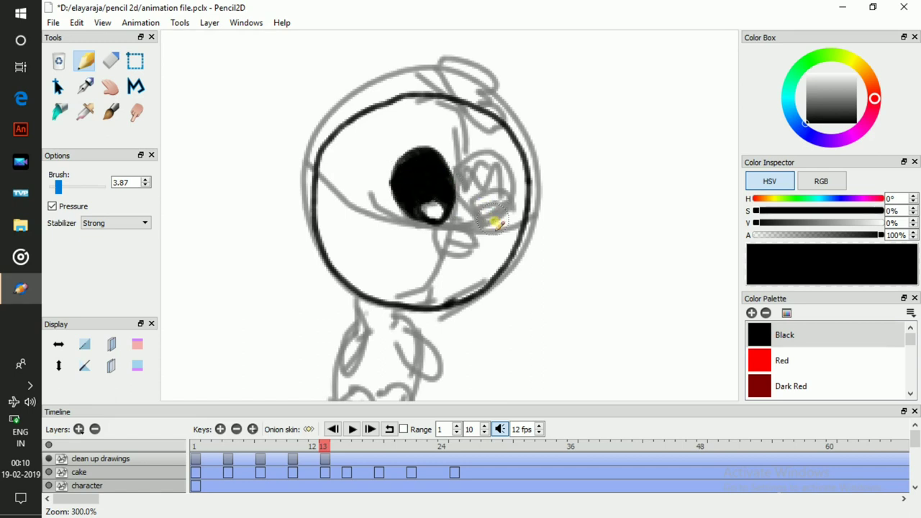
pyautogui.moveTo(471, 165)
pyautogui.mouseDown()
pyautogui.moveTo(493, 157)
pyautogui.moveTo(513, 176)
pyautogui.moveTo(518, 204)
pyautogui.moveTo(498, 226)
pyautogui.moveTo(492, 207)
pyautogui.moveTo(508, 222)
pyautogui.moveTo(486, 216)
pyautogui.moveTo(466, 180)
pyautogui.moveTo(490, 205)
pyautogui.moveTo(478, 175)
pyautogui.moveTo(495, 192)
pyautogui.mouseUp()
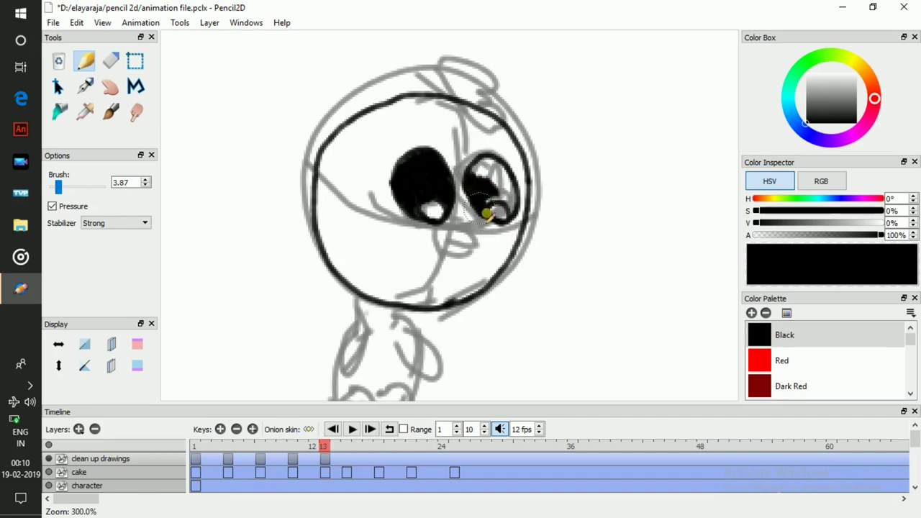
pyautogui.moveTo(499, 172); pyautogui.dragTo(482, 175)
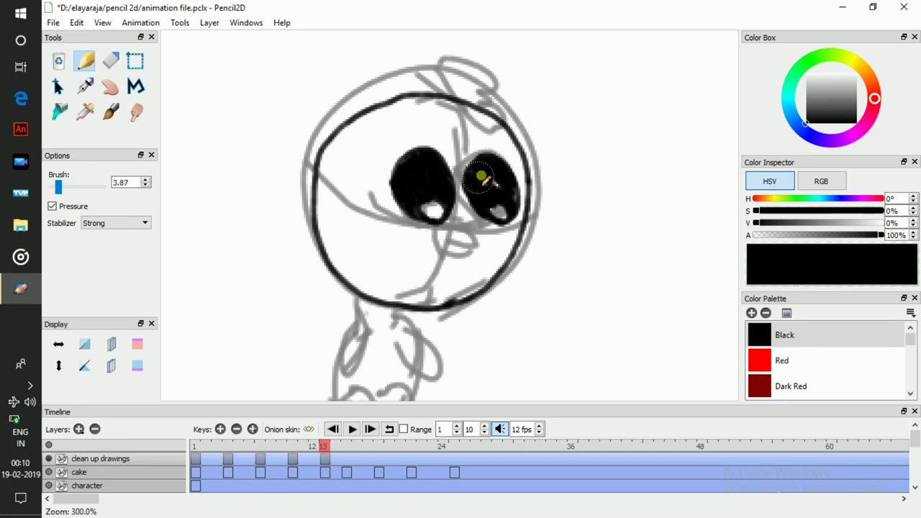
# - Ink the hair tuft, the beak and the neck lines on frame 13
pyautogui.moveTo(428, 91)
pyautogui.mouseDown()
pyautogui.moveTo(489, 124)
pyautogui.moveTo(476, 144)
pyautogui.mouseUp()
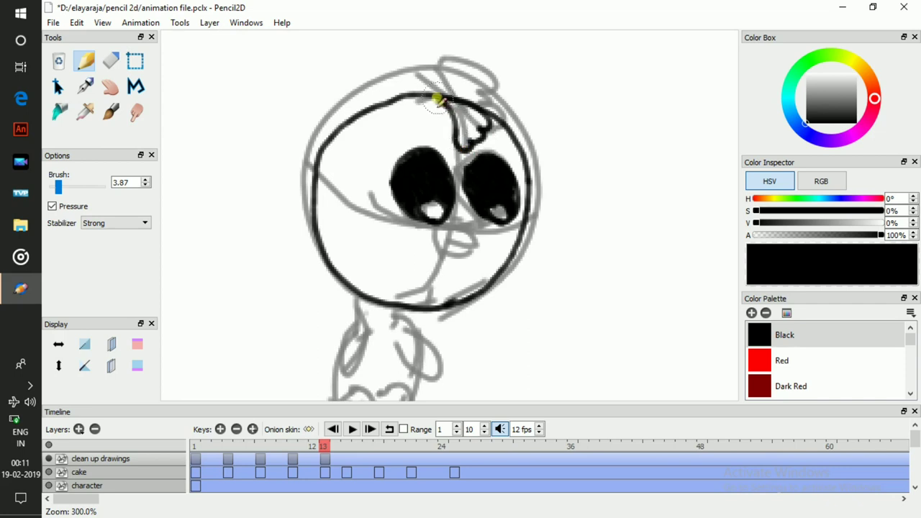
pyautogui.scroll(-3, 464, 144)
pyautogui.moveTo(430, 187)
pyautogui.mouseDown()
pyautogui.moveTo(456, 179)
pyautogui.moveTo(436, 163)
pyautogui.moveTo(461, 187)
pyautogui.mouseUp()
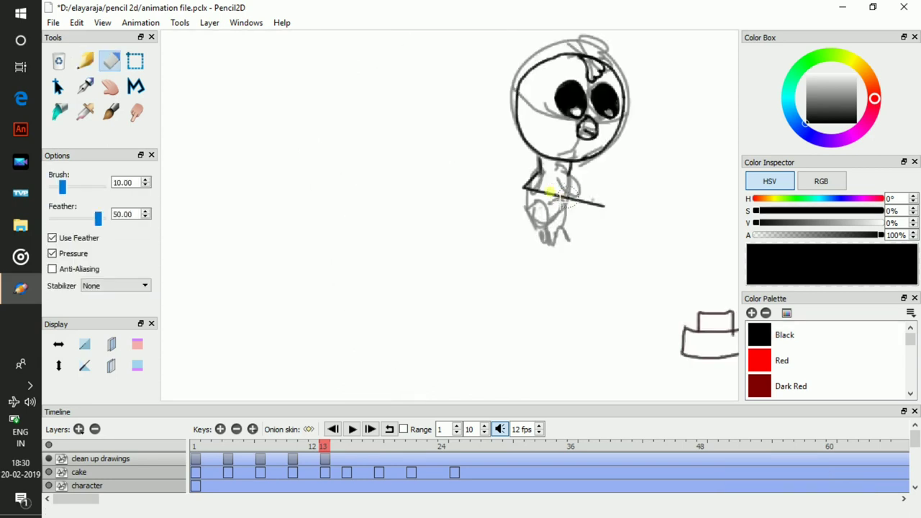
# - Remove the stray line across the body on frame 13 and return to the Pencil tool
pyautogui.moveTo(566, 195)
pyautogui.mouseDown()
pyautogui.moveTo(601, 208)
pyautogui.moveTo(531, 190)
pyautogui.moveTo(608, 209)
pyautogui.mouseUp()
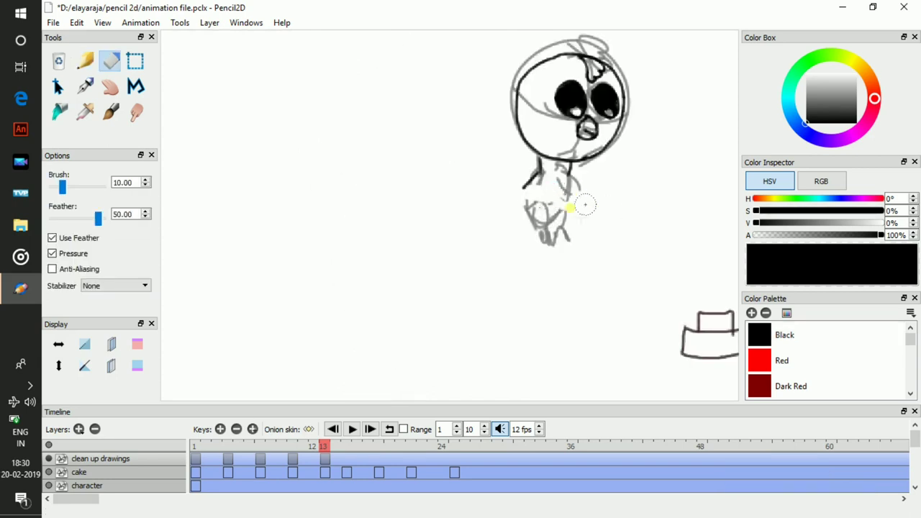
pyautogui.hotkey('ctrl', 'z')
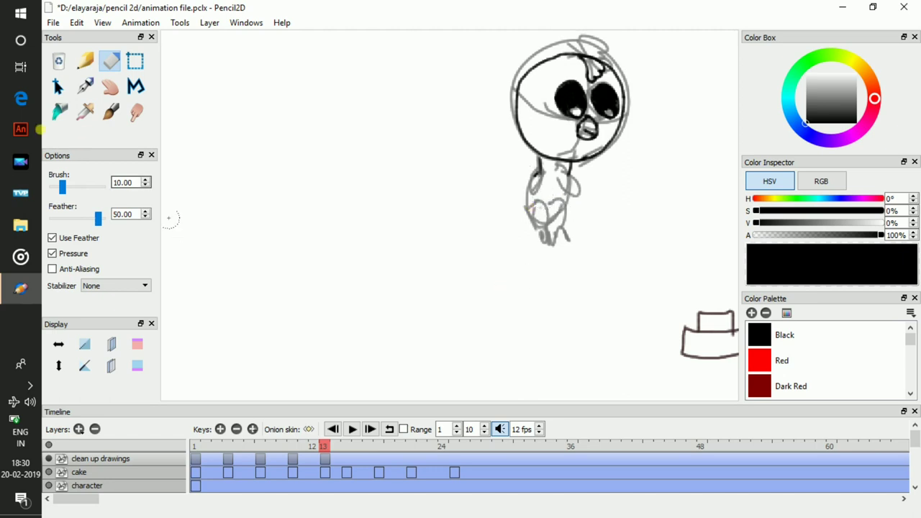
pyautogui.click(85, 62)
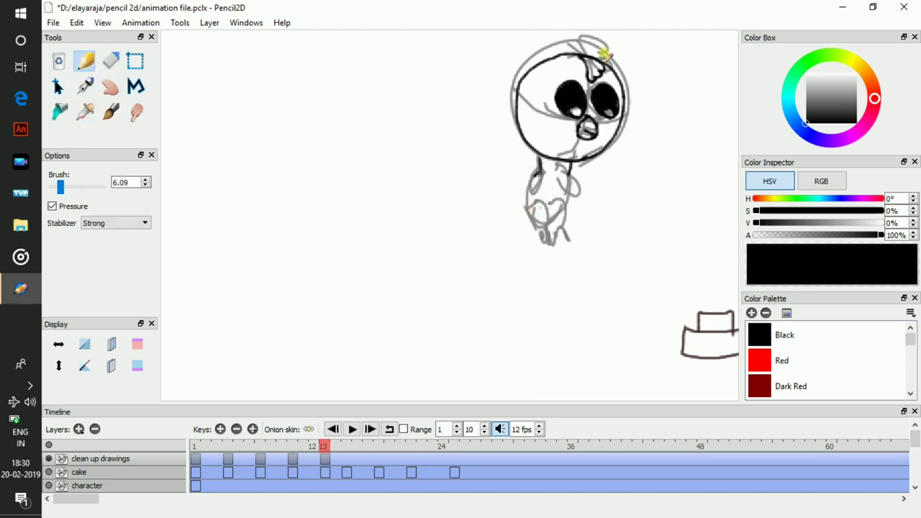
pyautogui.scroll(2, 604, 56)
pyautogui.press('space')
pyautogui.moveTo(531, 173); pyautogui.dragTo(321, 225)
pyautogui.moveTo(425, 198)
pyautogui.mouseDown()
pyautogui.moveTo(431, 189)
pyautogui.moveTo(405, 242)
pyautogui.moveTo(438, 281)
pyautogui.mouseUp()
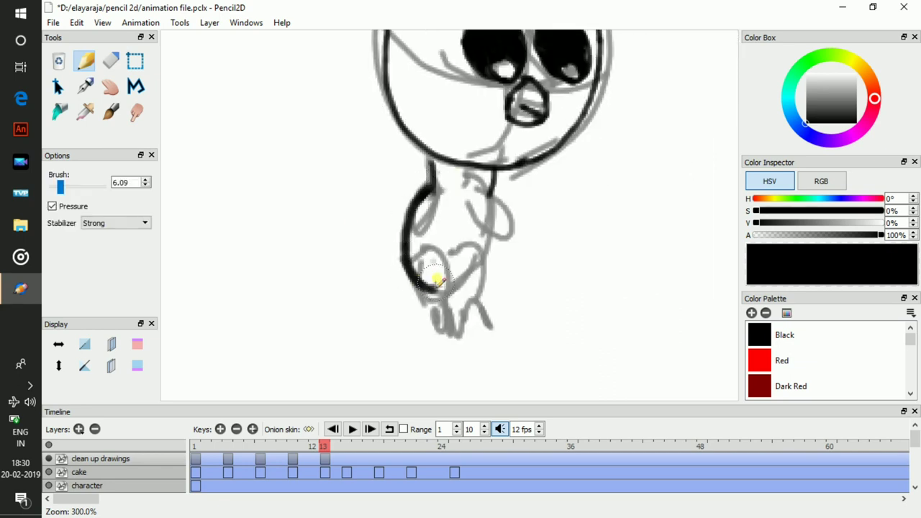
pyautogui.hotkey('ctrl', 'z')
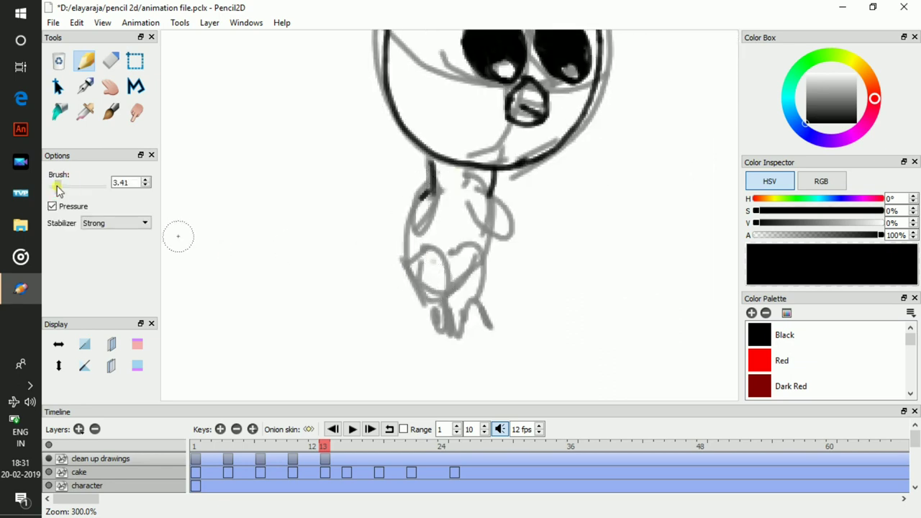
pyautogui.moveTo(428, 189); pyautogui.dragTo(434, 217)
pyautogui.hotkey('ctrl', 'z')
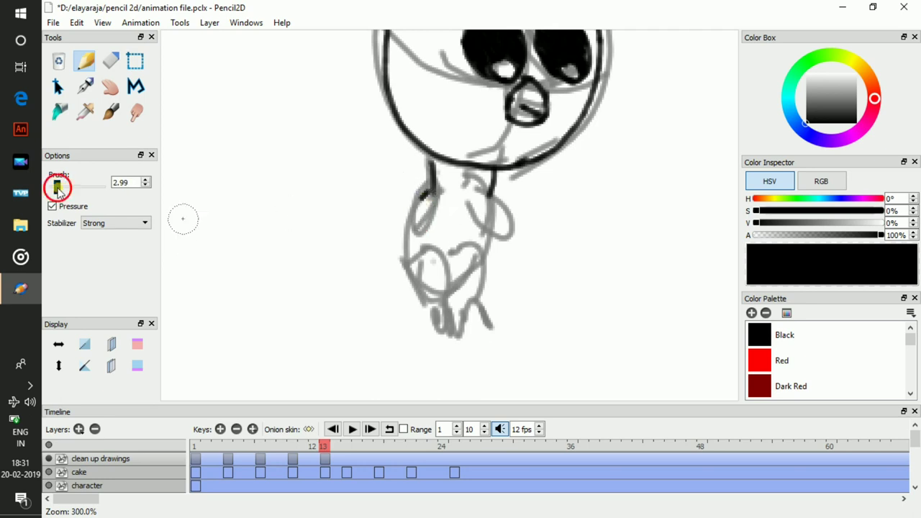
# - Set the pencil brush size to 3.41 and ink the body outline and both curled wings on frame 13
pyautogui.moveTo(59, 190); pyautogui.dragTo(57, 188)
pyautogui.moveTo(432, 189)
pyautogui.mouseDown()
pyautogui.moveTo(415, 213)
pyautogui.moveTo(408, 263)
pyautogui.moveTo(446, 277)
pyautogui.moveTo(452, 283)
pyautogui.moveTo(435, 293)
pyautogui.moveTo(453, 296)
pyautogui.moveTo(484, 258)
pyautogui.moveTo(493, 206)
pyautogui.mouseUp()
pyautogui.moveTo(417, 230)
pyautogui.mouseDown()
pyautogui.moveTo(440, 243)
pyautogui.moveTo(430, 221)
pyautogui.mouseUp()
pyautogui.moveTo(495, 207)
pyautogui.mouseDown()
pyautogui.moveTo(491, 256)
pyautogui.moveTo(487, 248)
pyautogui.moveTo(500, 232)
pyautogui.mouseUp()
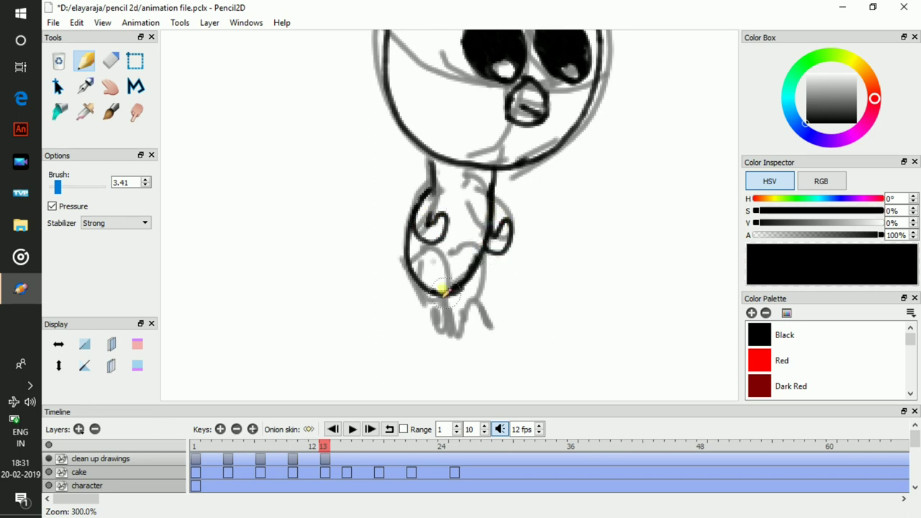
# - Ink the tucked legs and both clawed feet on frame 13, redoing the first leg strokes
pyautogui.moveTo(408, 269)
pyautogui.mouseDown()
pyautogui.moveTo(434, 259)
pyautogui.moveTo(438, 327)
pyautogui.mouseUp()
pyautogui.moveTo(446, 263)
pyautogui.mouseDown()
pyautogui.moveTo(477, 255)
pyautogui.moveTo(477, 316)
pyautogui.mouseUp()
pyautogui.hotkey('ctrl', 'z')
pyautogui.hotkey('ctrl', 'z')
pyautogui.moveTo(478, 274)
pyautogui.mouseDown()
pyautogui.moveTo(459, 344)
pyautogui.moveTo(469, 336)
pyautogui.moveTo(484, 346)
pyautogui.moveTo(478, 335)
pyautogui.moveTo(502, 346)
pyautogui.moveTo(477, 315)
pyautogui.moveTo(439, 321)
pyautogui.moveTo(416, 350)
pyautogui.moveTo(430, 333)
pyautogui.moveTo(443, 338)
pyautogui.moveTo(443, 298)
pyautogui.mouseUp()
# - Flip between frame 13 and the following frames to compare the clean drawing with the next rough pose
pyautogui.press('.')
pyautogui.press('.')
pyautogui.press(',')
pyautogui.press(',')
pyautogui.press('.')
pyautogui.press('.')
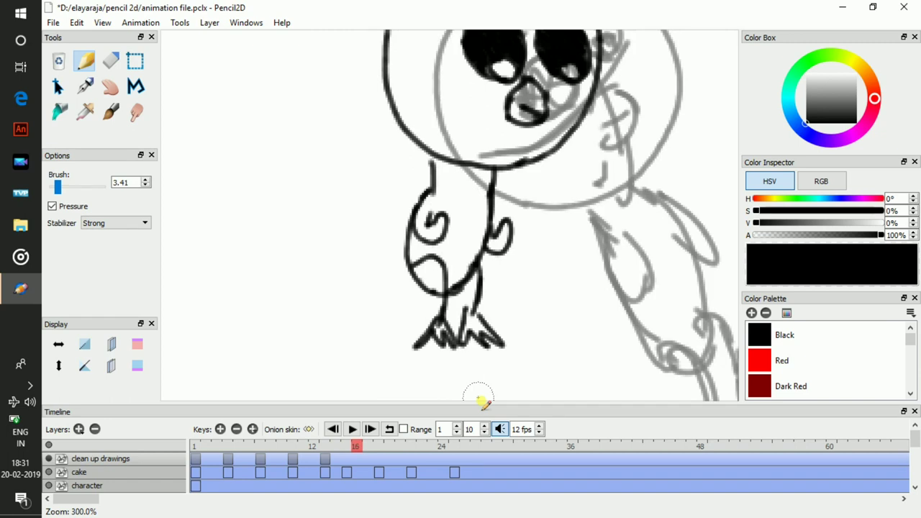
pyautogui.press(',')
pyautogui.press(',')
pyautogui.press('.')
pyautogui.press('.')
pyautogui.press('.')
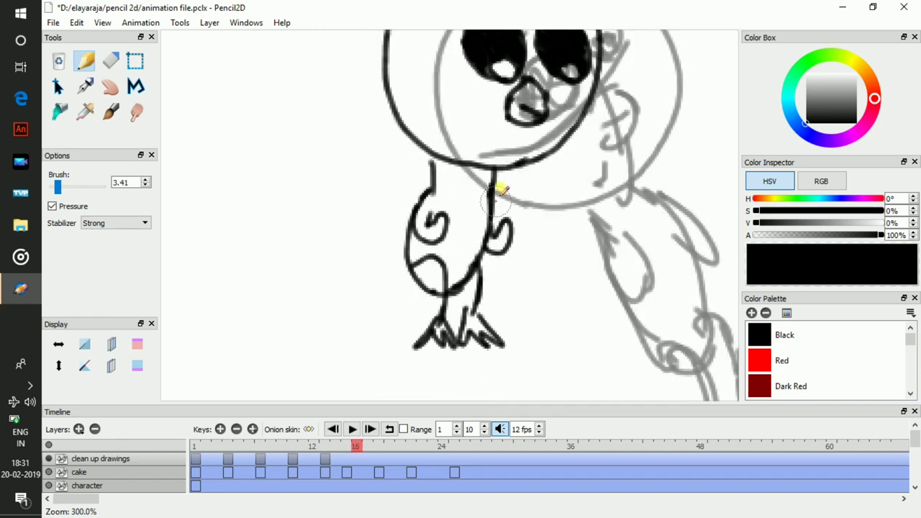
# - Add a keyframe at frame 15 on the clean up drawings layer and ink the round head outline
pyautogui.moveTo(496, 204)
pyautogui.mouseDown()
pyautogui.moveTo(417, 226)
pyautogui.moveTo(363, 226)
pyautogui.mouseUp()
pyautogui.click(221, 429)
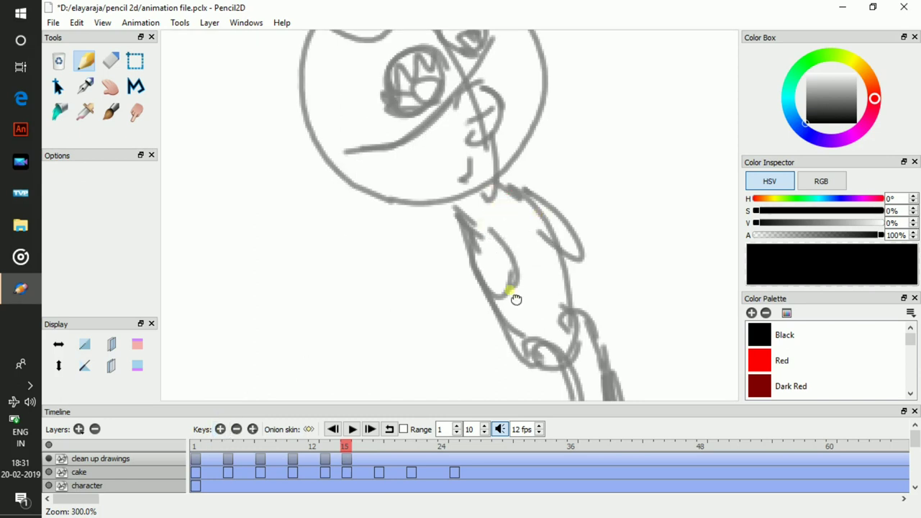
pyautogui.moveTo(515, 300); pyautogui.dragTo(519, 407)
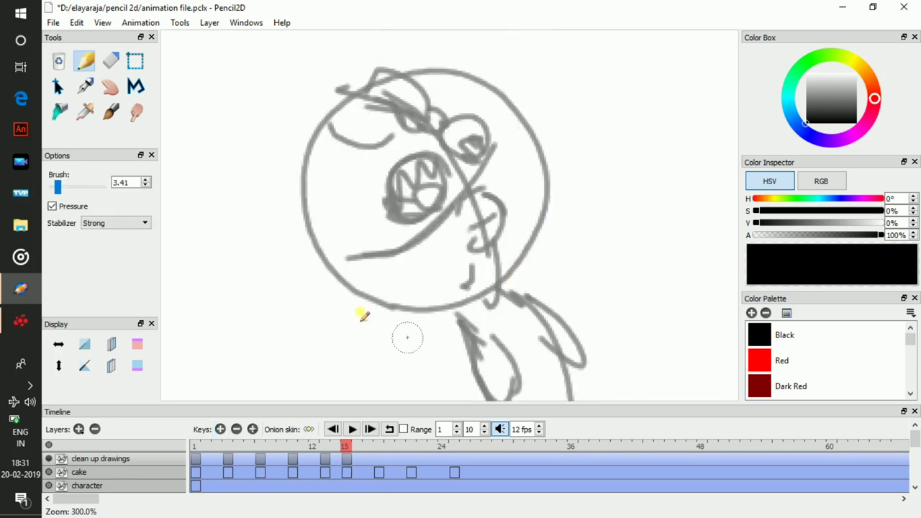
pyautogui.moveTo(477, 302)
pyautogui.mouseDown()
pyautogui.moveTo(392, 305)
pyautogui.moveTo(348, 289)
pyautogui.moveTo(302, 220)
pyautogui.moveTo(311, 149)
pyautogui.moveTo(336, 112)
pyautogui.moveTo(431, 72)
pyautogui.moveTo(508, 96)
pyautogui.moveTo(556, 191)
pyautogui.moveTo(547, 247)
pyautogui.moveTo(483, 304)
pyautogui.moveTo(450, 311)
pyautogui.mouseUp()
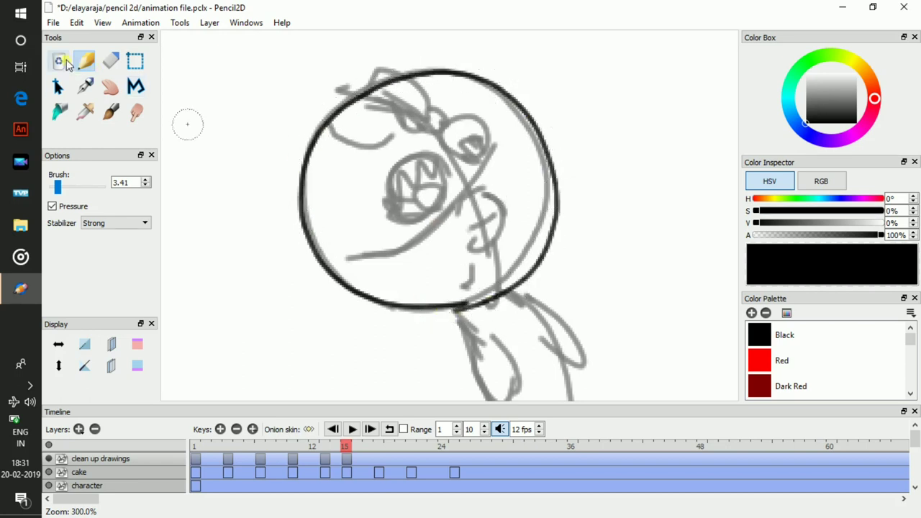
# - Erase the right half of the head outline on frame 15 and redraw it along the rough sketch
pyautogui.click(110, 61)
pyautogui.moveTo(468, 72)
pyautogui.mouseDown()
pyautogui.moveTo(520, 103)
pyautogui.moveTo(545, 160)
pyautogui.moveTo(475, 298)
pyautogui.moveTo(487, 311)
pyautogui.mouseUp()
pyautogui.moveTo(551, 221); pyautogui.dragTo(523, 97)
pyautogui.click(85, 61)
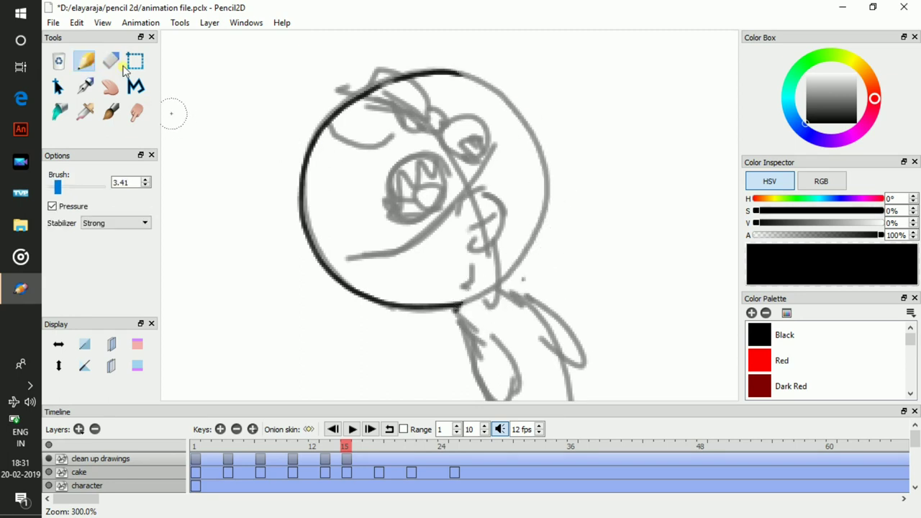
pyautogui.moveTo(452, 72)
pyautogui.mouseDown()
pyautogui.moveTo(509, 101)
pyautogui.moveTo(532, 125)
pyautogui.moveTo(543, 163)
pyautogui.moveTo(535, 246)
pyautogui.moveTo(474, 307)
pyautogui.moveTo(417, 309)
pyautogui.mouseUp()
# - Ink both eyes, filled black around white highlights, and the beak on frame 15
pyautogui.moveTo(437, 210)
pyautogui.mouseDown()
pyautogui.moveTo(381, 190)
pyautogui.moveTo(401, 158)
pyautogui.mouseUp()
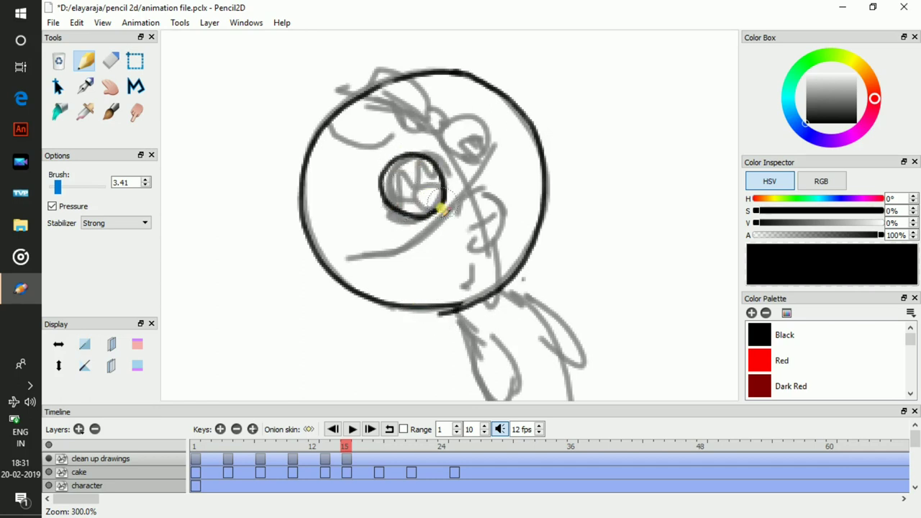
pyautogui.moveTo(416, 210)
pyautogui.mouseDown()
pyautogui.moveTo(438, 195)
pyautogui.moveTo(427, 214)
pyautogui.moveTo(408, 197)
pyautogui.moveTo(413, 209)
pyautogui.moveTo(400, 210)
pyautogui.moveTo(387, 194)
pyautogui.moveTo(392, 184)
pyautogui.moveTo(408, 190)
pyautogui.moveTo(405, 178)
pyautogui.moveTo(418, 186)
pyautogui.moveTo(412, 175)
pyautogui.moveTo(412, 208)
pyautogui.moveTo(410, 193)
pyautogui.moveTo(442, 193)
pyautogui.moveTo(433, 178)
pyautogui.moveTo(441, 195)
pyautogui.moveTo(416, 189)
pyautogui.moveTo(417, 217)
pyautogui.moveTo(386, 187)
pyautogui.moveTo(390, 173)
pyautogui.moveTo(399, 180)
pyautogui.moveTo(384, 168)
pyautogui.moveTo(410, 182)
pyautogui.moveTo(391, 164)
pyautogui.moveTo(408, 171)
pyautogui.moveTo(405, 157)
pyautogui.moveTo(438, 184)
pyautogui.mouseUp()
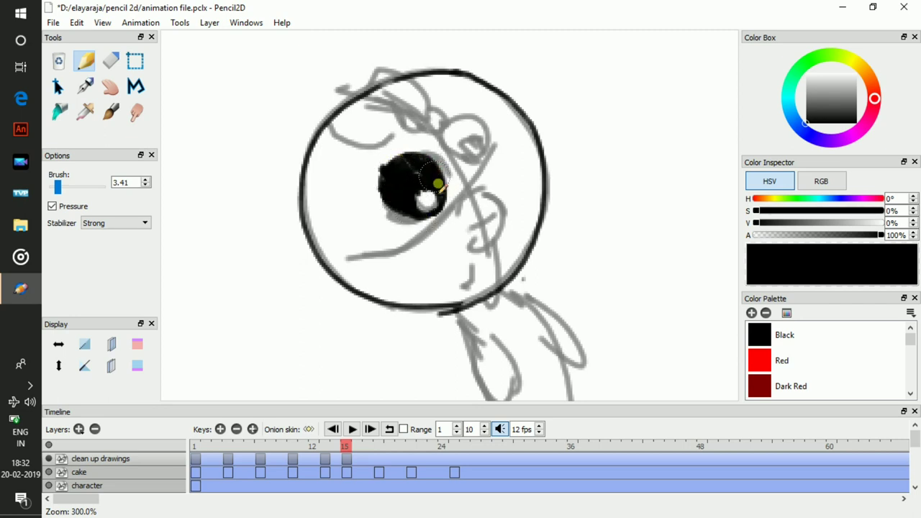
pyautogui.moveTo(444, 152)
pyautogui.mouseDown()
pyautogui.moveTo(444, 122)
pyautogui.moveTo(471, 116)
pyautogui.moveTo(486, 131)
pyautogui.moveTo(484, 166)
pyautogui.moveTo(475, 168)
pyautogui.moveTo(463, 149)
pyautogui.moveTo(483, 150)
pyautogui.moveTo(486, 163)
pyautogui.moveTo(459, 165)
pyautogui.moveTo(443, 145)
pyautogui.moveTo(453, 137)
pyautogui.moveTo(454, 149)
pyautogui.moveTo(462, 134)
pyautogui.moveTo(489, 154)
pyautogui.moveTo(464, 124)
pyautogui.mouseUp()
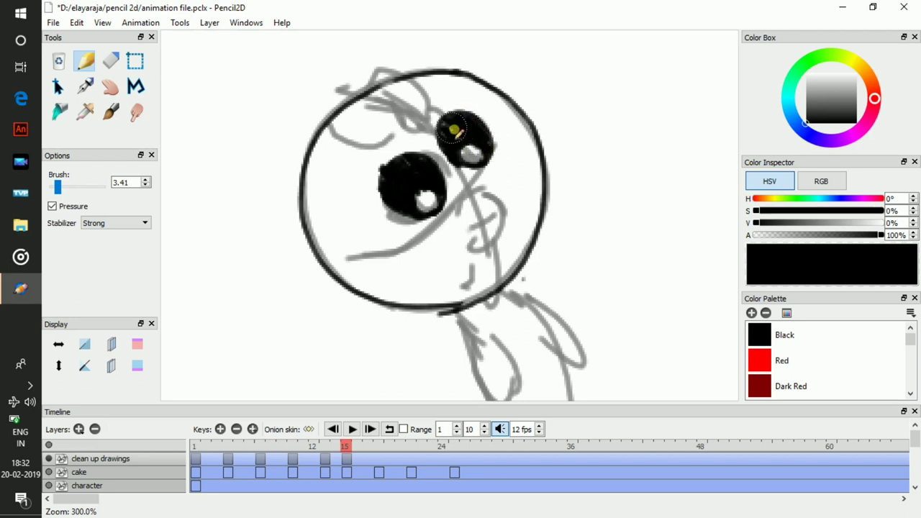
pyautogui.moveTo(445, 114); pyautogui.dragTo(410, 82)
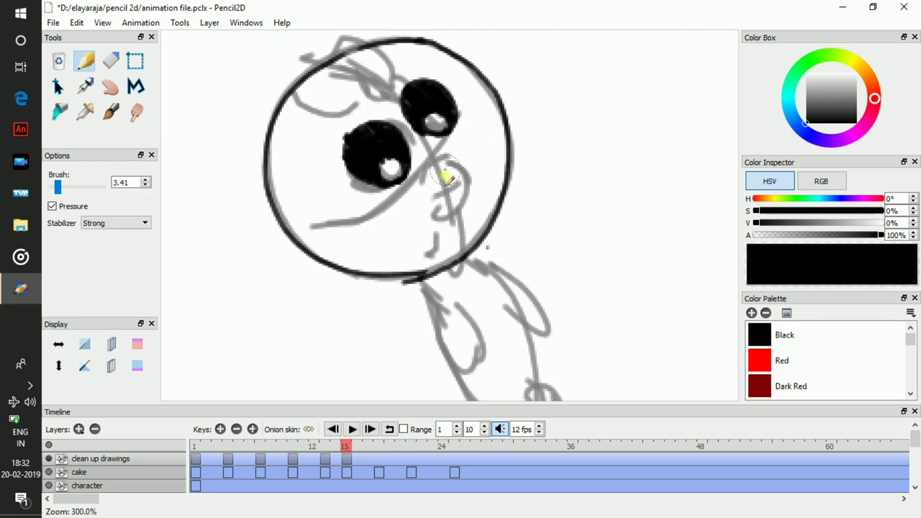
pyautogui.moveTo(425, 178)
pyautogui.mouseDown()
pyautogui.moveTo(454, 160)
pyautogui.moveTo(463, 178)
pyautogui.moveTo(440, 214)
pyautogui.moveTo(464, 206)
pyautogui.moveTo(476, 189)
pyautogui.moveTo(468, 165)
pyautogui.moveTo(436, 210)
pyautogui.moveTo(443, 214)
pyautogui.moveTo(420, 194)
pyautogui.moveTo(427, 175)
pyautogui.moveTo(404, 91)
pyautogui.moveTo(425, 149)
pyautogui.moveTo(377, 124)
pyautogui.moveTo(359, 139)
pyautogui.moveTo(411, 250)
pyautogui.moveTo(475, 215)
pyautogui.mouseUp()
# - Ink the slanted body outline, both legs and the clawed feet on frame 15
pyautogui.press('space')
pyautogui.moveTo(407, 111)
pyautogui.mouseDown()
pyautogui.moveTo(494, 224)
pyautogui.moveTo(472, 273)
pyautogui.moveTo(495, 241)
pyautogui.moveTo(437, 275)
pyautogui.moveTo(455, 275)
pyautogui.moveTo(494, 370)
pyautogui.moveTo(494, 353)
pyautogui.moveTo(504, 356)
pyautogui.mouseUp()
pyautogui.moveTo(467, 248)
pyautogui.mouseDown()
pyautogui.moveTo(509, 257)
pyautogui.moveTo(534, 340)
pyautogui.moveTo(545, 323)
pyautogui.moveTo(528, 306)
pyautogui.mouseUp()
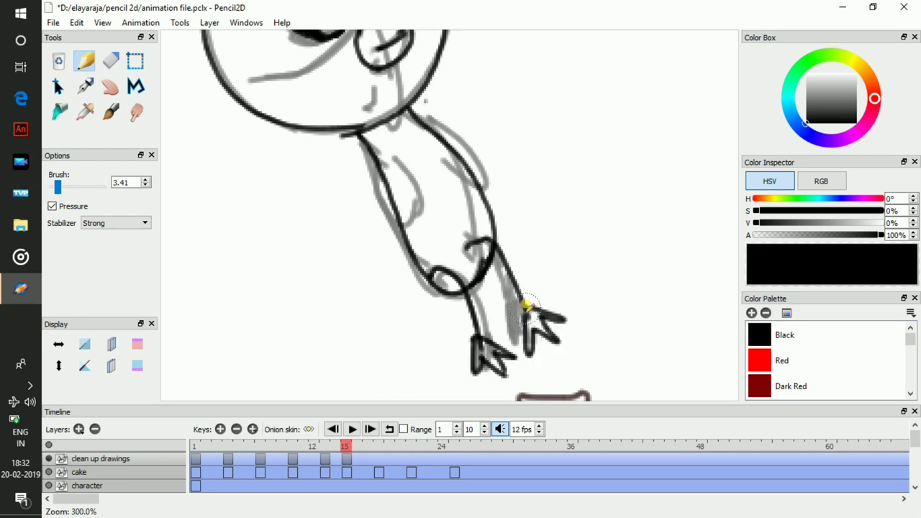
# - Ink both arms and the crest on top of the head on frame 15
pyautogui.scroll(3, 493, 280)
pyautogui.moveTo(397, 220)
pyautogui.mouseDown()
pyautogui.moveTo(409, 263)
pyautogui.moveTo(422, 216)
pyautogui.mouseUp()
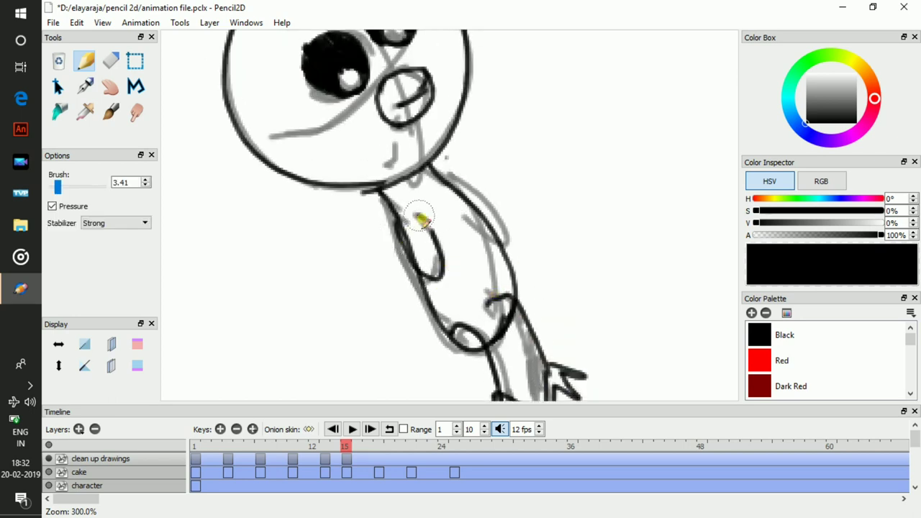
pyautogui.moveTo(446, 171); pyautogui.dragTo(505, 243)
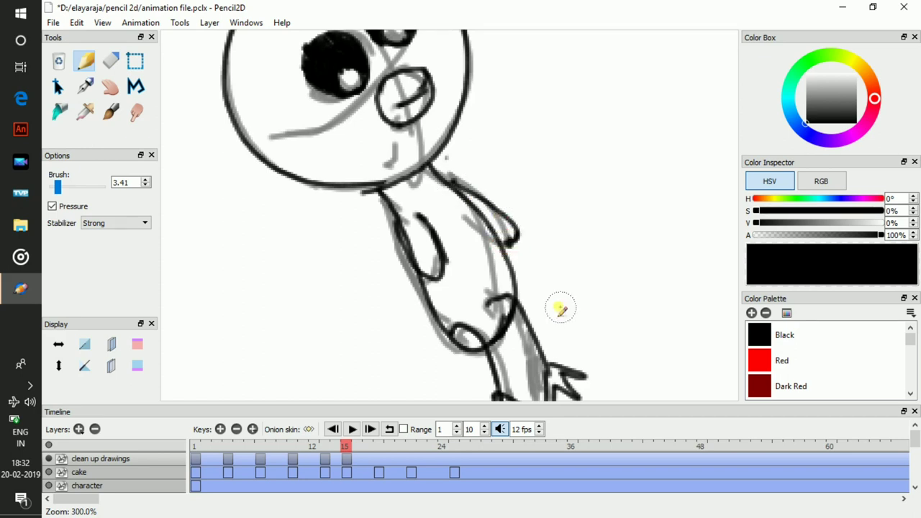
pyautogui.moveTo(430, 135); pyautogui.dragTo(454, 278)
pyautogui.moveTo(310, 120)
pyautogui.mouseDown()
pyautogui.moveTo(359, 96)
pyautogui.moveTo(370, 116)
pyautogui.moveTo(353, 137)
pyautogui.moveTo(310, 120)
pyautogui.mouseUp()
pyautogui.moveTo(430, 142); pyautogui.dragTo(430, 142)
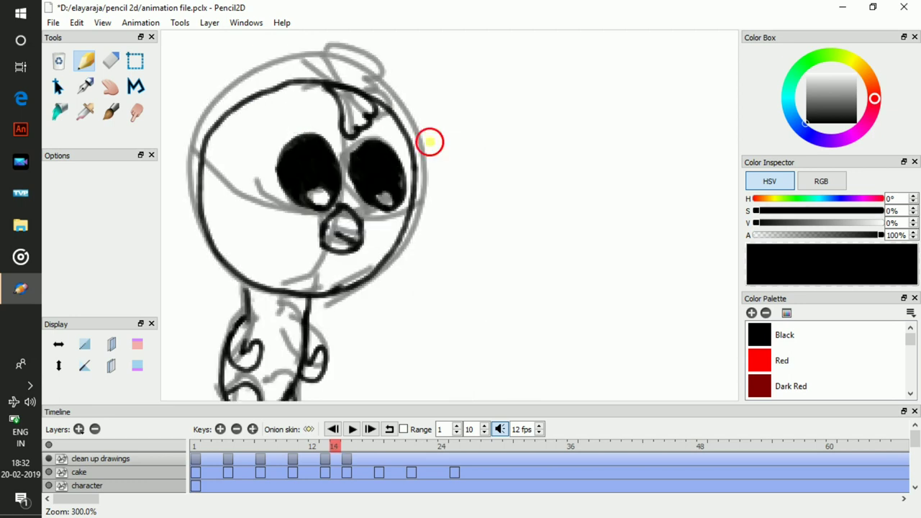
# - Add a keyframe at frame 18 on the clean up drawings layer and ink the round head outline
pyautogui.press('.')
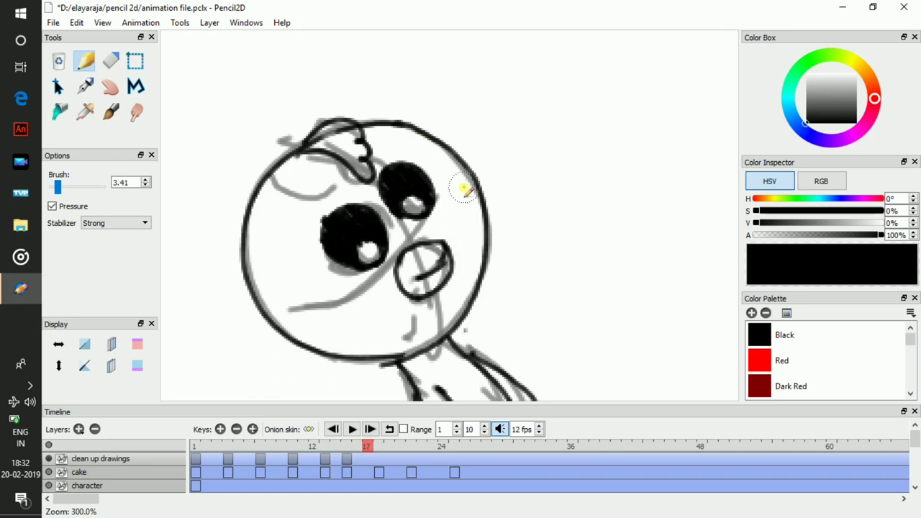
pyautogui.press('.')
pyautogui.press('.')
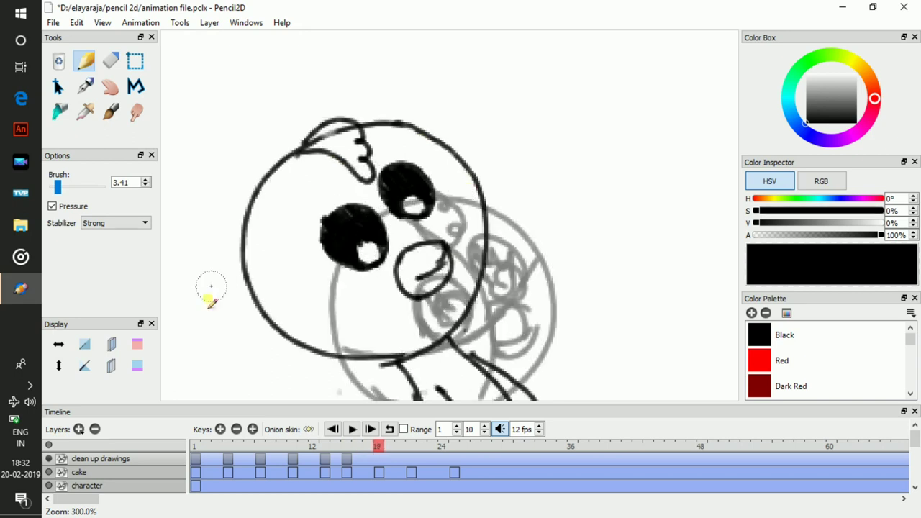
pyautogui.click(220, 429)
pyautogui.moveTo(489, 324)
pyautogui.mouseDown()
pyautogui.moveTo(390, 139)
pyautogui.moveTo(453, 139)
pyautogui.moveTo(434, 192)
pyautogui.mouseUp()
pyautogui.press(',')
pyautogui.moveTo(431, 245)
pyautogui.mouseDown()
pyautogui.moveTo(278, 239)
pyautogui.moveTo(251, 126)
pyautogui.moveTo(306, 56)
pyautogui.moveTo(388, 49)
pyautogui.moveTo(463, 158)
pyautogui.moveTo(428, 245)
pyautogui.mouseUp()
pyautogui.hotkey('ctrl', 'z')
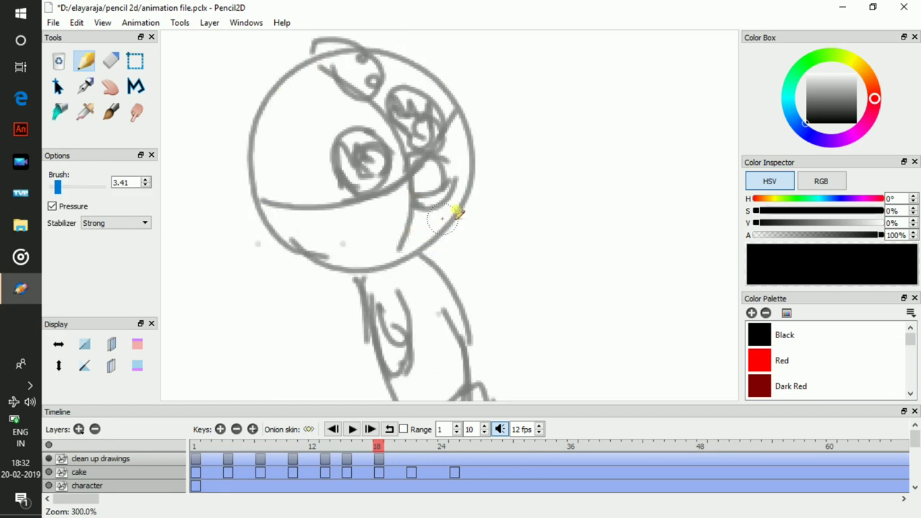
pyautogui.moveTo(460, 211)
pyautogui.mouseDown()
pyautogui.moveTo(450, 226)
pyautogui.moveTo(364, 263)
pyautogui.moveTo(301, 245)
pyautogui.moveTo(264, 123)
pyautogui.mouseUp()
pyautogui.hotkey('ctrl', 'z')
pyautogui.moveTo(472, 176)
pyautogui.mouseDown()
pyautogui.moveTo(364, 266)
pyautogui.moveTo(240, 153)
pyautogui.moveTo(296, 57)
pyautogui.moveTo(394, 54)
pyautogui.moveTo(465, 148)
pyautogui.moveTo(471, 199)
pyautogui.mouseUp()
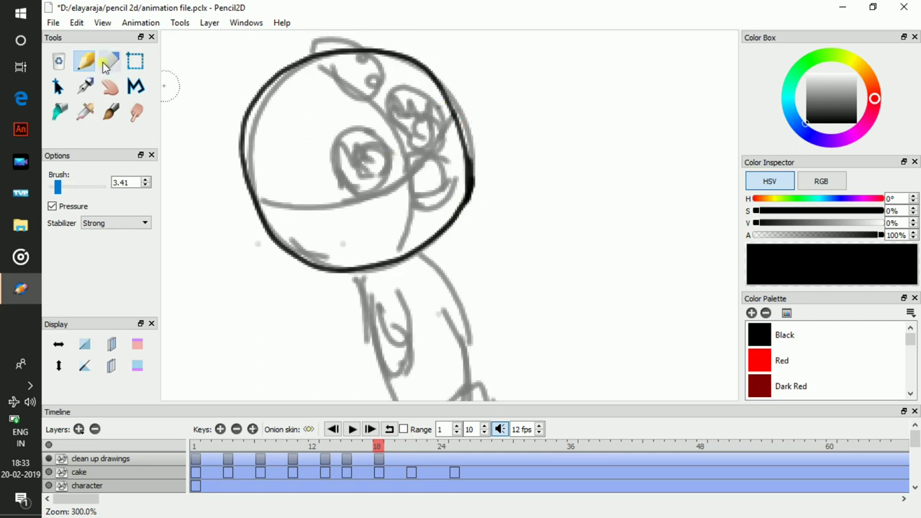
# - Redraw the left side of the head outline on frame 18 along the rough sketch and erase the off-track lines
pyautogui.press('e')
pyautogui.moveTo(472, 176)
pyautogui.mouseDown()
pyautogui.moveTo(439, 93)
pyautogui.moveTo(414, 61)
pyautogui.moveTo(468, 130)
pyautogui.moveTo(471, 176)
pyautogui.mouseUp()
pyautogui.click(82, 66)
pyautogui.moveTo(256, 202)
pyautogui.mouseDown()
pyautogui.moveTo(253, 117)
pyautogui.moveTo(306, 63)
pyautogui.mouseUp()
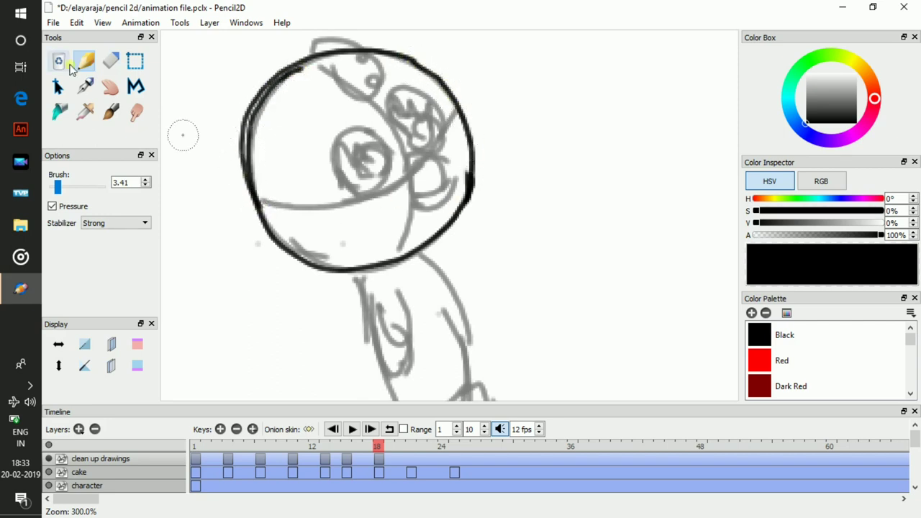
pyautogui.click(124, 64)
pyautogui.moveTo(240, 154); pyautogui.dragTo(234, 139)
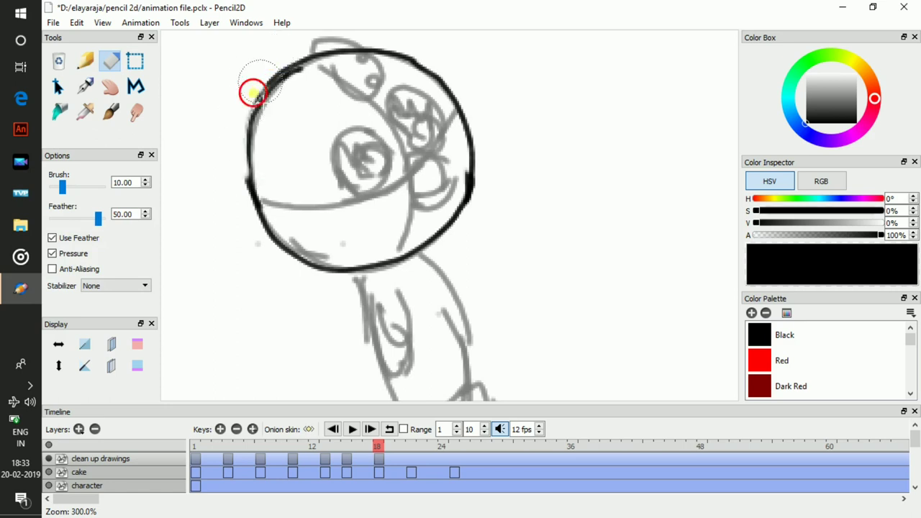
# - Ink both eyes on frame 18, filled black around white highlights
pyautogui.click(86, 69)
pyautogui.moveTo(377, 192)
pyautogui.mouseDown()
pyautogui.moveTo(334, 153)
pyautogui.moveTo(356, 124)
pyautogui.moveTo(381, 129)
pyautogui.moveTo(402, 162)
pyautogui.moveTo(396, 190)
pyautogui.moveTo(357, 180)
pyautogui.moveTo(374, 194)
pyautogui.moveTo(356, 192)
pyautogui.moveTo(337, 173)
pyautogui.moveTo(342, 142)
pyautogui.moveTo(383, 147)
pyautogui.mouseUp()
pyautogui.hotkey('ctrl', 'z')
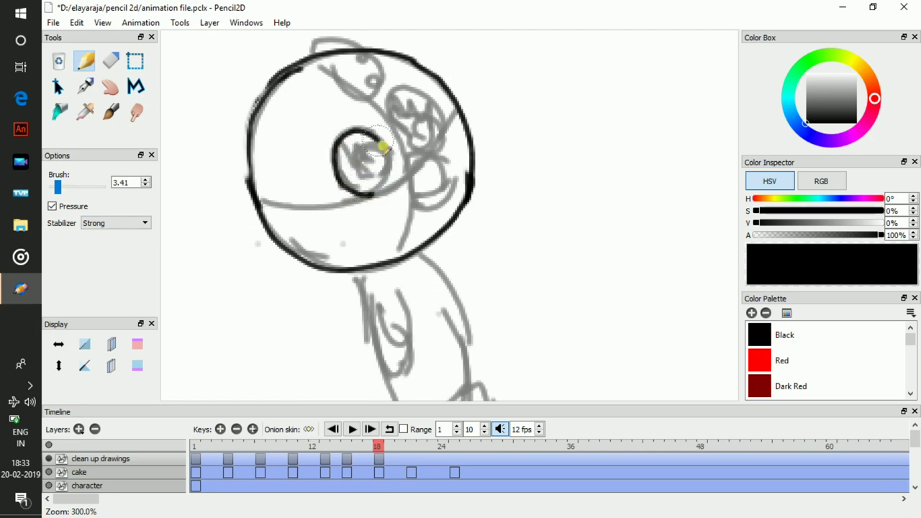
pyautogui.moveTo(376, 192)
pyautogui.mouseDown()
pyautogui.moveTo(358, 175)
pyautogui.moveTo(377, 193)
pyautogui.moveTo(346, 181)
pyautogui.moveTo(358, 192)
pyautogui.moveTo(341, 167)
pyautogui.moveTo(354, 177)
pyautogui.moveTo(357, 166)
pyautogui.moveTo(367, 168)
pyautogui.moveTo(356, 152)
pyautogui.moveTo(382, 174)
pyautogui.moveTo(364, 160)
pyautogui.moveTo(373, 163)
pyautogui.moveTo(368, 141)
pyautogui.moveTo(375, 150)
pyautogui.moveTo(363, 142)
pyautogui.moveTo(364, 151)
pyautogui.moveTo(351, 147)
pyautogui.moveTo(352, 159)
pyautogui.moveTo(338, 158)
pyautogui.moveTo(366, 148)
pyautogui.mouseUp()
pyautogui.moveTo(429, 152)
pyautogui.mouseDown()
pyautogui.moveTo(398, 138)
pyautogui.moveTo(396, 102)
pyautogui.moveTo(423, 93)
pyautogui.moveTo(441, 110)
pyautogui.moveTo(444, 138)
pyautogui.moveTo(426, 156)
pyautogui.mouseUp()
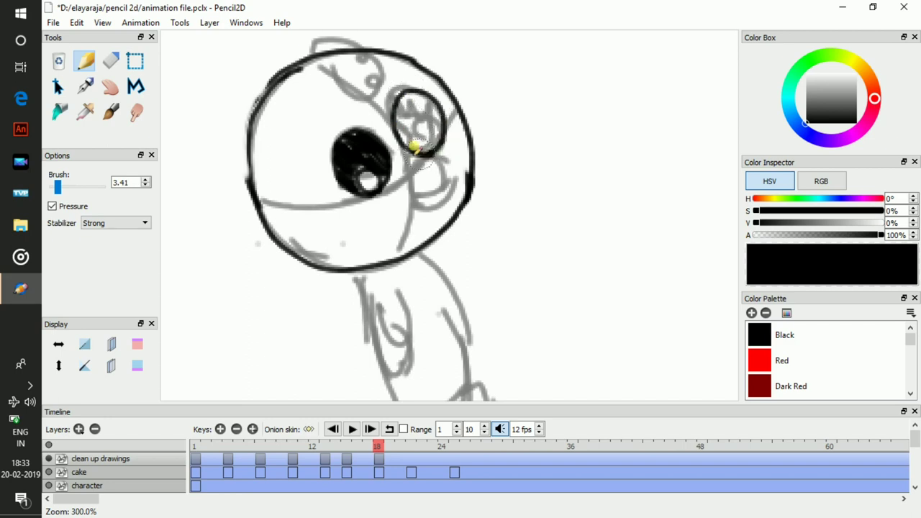
pyautogui.moveTo(407, 126)
pyautogui.mouseDown()
pyautogui.moveTo(437, 136)
pyautogui.moveTo(445, 123)
pyautogui.moveTo(421, 92)
pyautogui.moveTo(434, 112)
pyautogui.moveTo(406, 93)
pyautogui.moveTo(418, 122)
pyautogui.moveTo(393, 112)
pyautogui.moveTo(406, 126)
pyautogui.moveTo(410, 84)
pyautogui.mouseUp()
# - Ink the crest on top of the head and the beak on frame 18
pyautogui.moveTo(308, 62)
pyautogui.mouseDown()
pyautogui.moveTo(368, 45)
pyautogui.moveTo(371, 67)
pyautogui.mouseUp()
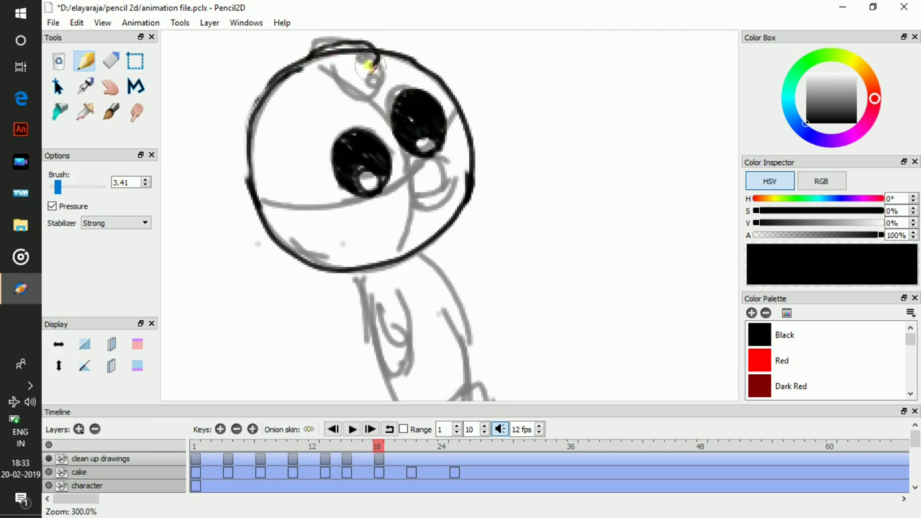
pyautogui.moveTo(377, 103); pyautogui.dragTo(330, 78)
pyautogui.moveTo(404, 116); pyautogui.dragTo(359, 68)
pyautogui.moveTo(367, 126)
pyautogui.mouseDown()
pyautogui.moveTo(396, 121)
pyautogui.moveTo(385, 150)
pyautogui.moveTo(405, 134)
pyautogui.mouseUp()
pyautogui.moveTo(375, 167)
pyautogui.mouseDown()
pyautogui.moveTo(393, 131)
pyautogui.moveTo(378, 169)
pyautogui.moveTo(369, 133)
pyautogui.mouseUp()
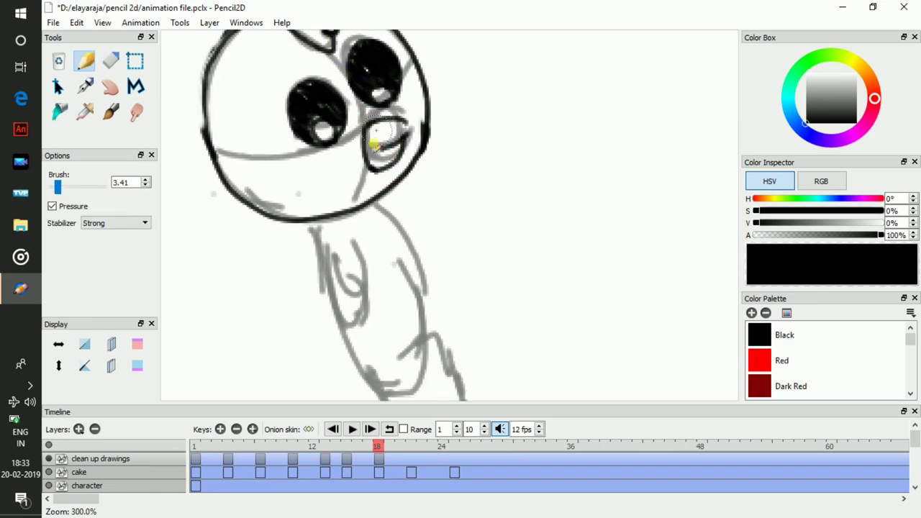
# - Ink the slanted body outline and both arms on frame 18
pyautogui.press('space')
pyautogui.moveTo(396, 172); pyautogui.dragTo(372, 49)
pyautogui.moveTo(285, 77)
pyautogui.mouseDown()
pyautogui.moveTo(333, 205)
pyautogui.moveTo(369, 239)
pyautogui.moveTo(394, 236)
pyautogui.moveTo(405, 175)
pyautogui.moveTo(405, 223)
pyautogui.moveTo(405, 171)
pyautogui.moveTo(343, 72)
pyautogui.moveTo(356, 64)
pyautogui.moveTo(336, 117)
pyautogui.mouseUp()
pyautogui.press('space')
pyautogui.moveTo(300, 162)
pyautogui.mouseDown()
pyautogui.moveTo(315, 234)
pyautogui.moveTo(335, 184)
pyautogui.moveTo(338, 138)
pyautogui.mouseUp()
pyautogui.press('space')
pyautogui.moveTo(365, 133)
pyautogui.mouseDown()
pyautogui.moveTo(343, 132)
pyautogui.moveTo(369, 176)
pyautogui.moveTo(371, 206)
pyautogui.moveTo(350, 136)
pyautogui.mouseUp()
pyautogui.press('space')
# - Ink both legs and the clawed feet over the cake on frame 18
pyautogui.moveTo(306, 206)
pyautogui.mouseDown()
pyautogui.moveTo(348, 309)
pyautogui.moveTo(354, 296)
pyautogui.moveTo(349, 343)
pyautogui.moveTo(361, 329)
pyautogui.moveTo(383, 341)
pyautogui.moveTo(349, 309)
pyautogui.mouseUp()
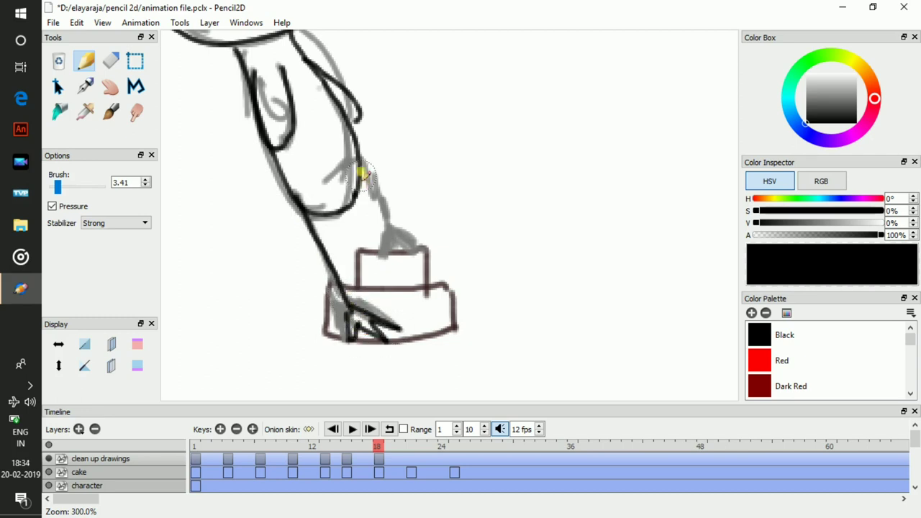
pyautogui.moveTo(325, 181)
pyautogui.mouseDown()
pyautogui.moveTo(349, 165)
pyautogui.moveTo(378, 185)
pyautogui.moveTo(373, 175)
pyautogui.moveTo(398, 238)
pyautogui.moveTo(418, 248)
pyautogui.moveTo(390, 216)
pyautogui.moveTo(429, 249)
pyautogui.mouseUp()
pyautogui.hotkey('ctrl', 'z')
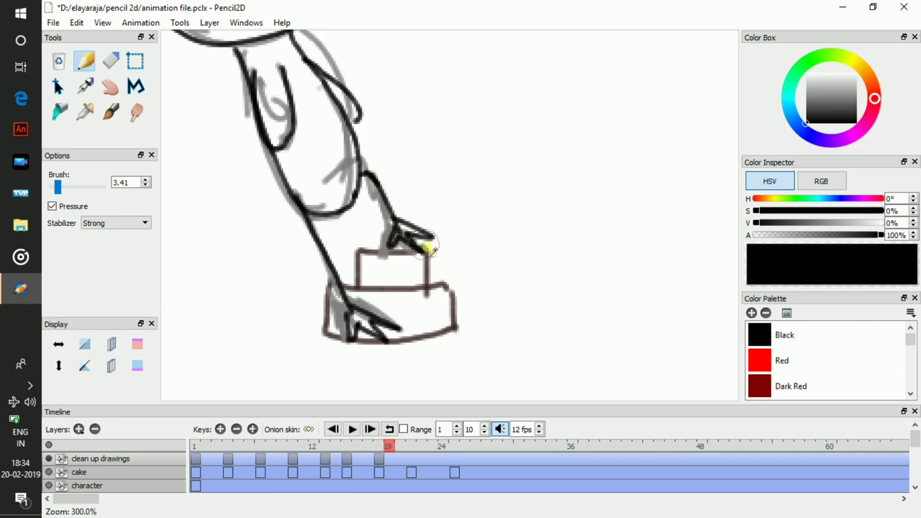
# - Add a keyframe at frame 21 on the clean up drawings layer
pyautogui.press('.')
pyautogui.press(',')
pyautogui.press('.')
pyautogui.press(',')
pyautogui.press('.')
pyautogui.press(',')
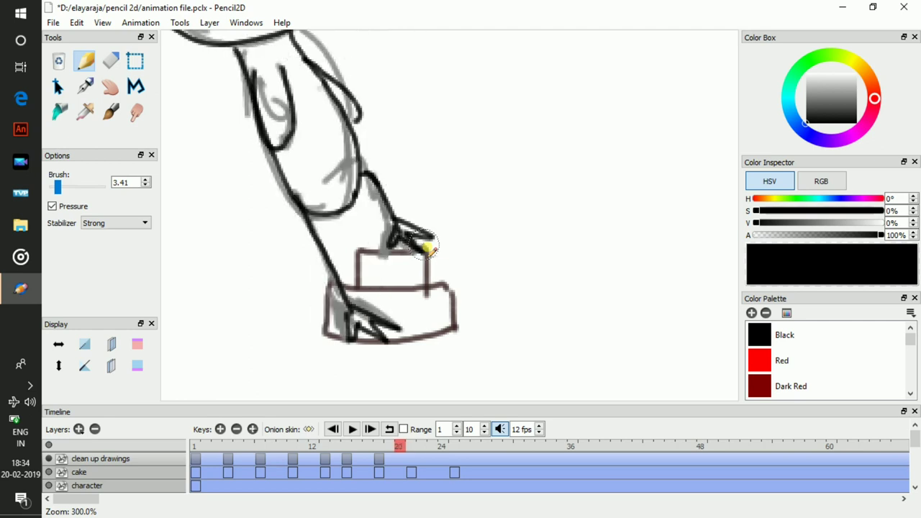
pyautogui.press('.')
pyautogui.click(220, 429)
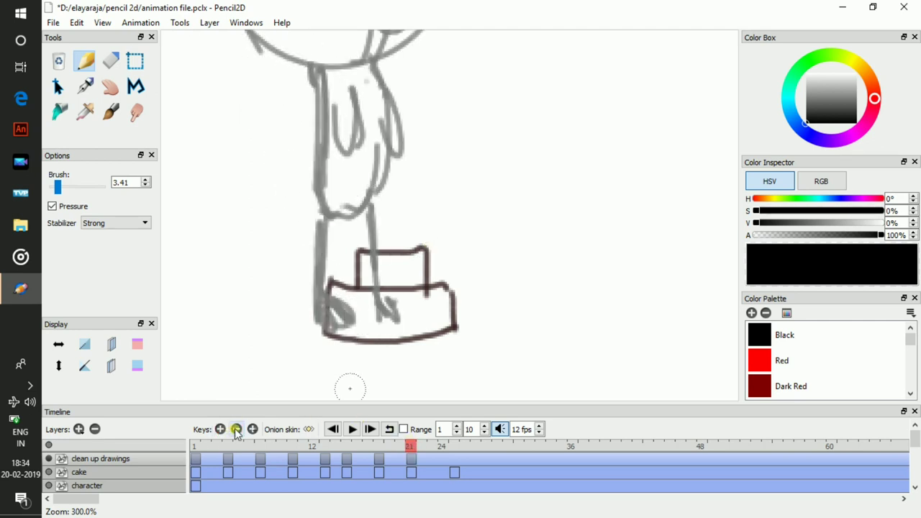
# - Compare the rough standing pose on frame 21 with the preceding drawing, checking the foot placement on the cake
pyautogui.press('space')
pyautogui.moveTo(470, 280)
pyautogui.mouseDown()
pyautogui.moveTo(473, 297)
pyautogui.moveTo(484, 286)
pyautogui.mouseUp()
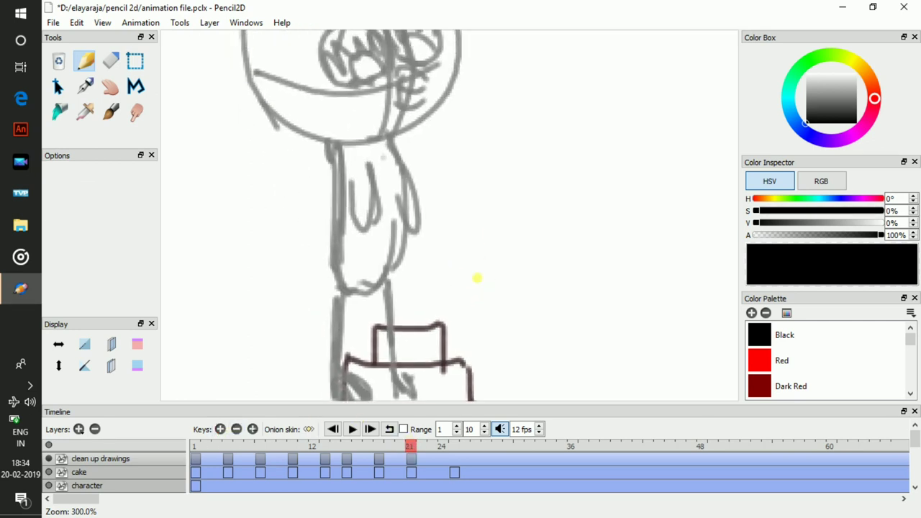
pyautogui.press(',')
pyautogui.press('space')
pyautogui.moveTo(483, 238); pyautogui.dragTo(487, 154)
pyautogui.press('.')
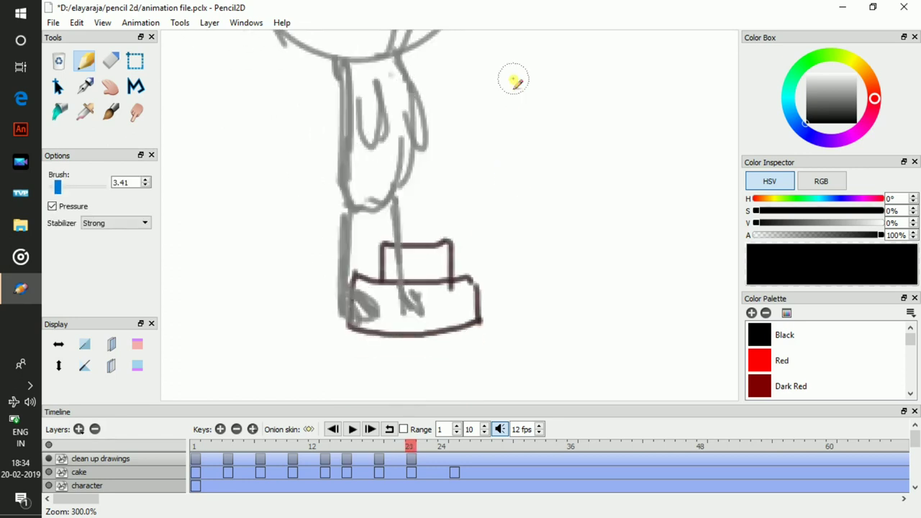
pyautogui.press(',')
pyautogui.press('.')
pyautogui.press(',')
pyautogui.press('.')
pyautogui.press(',')
pyautogui.press('.')
pyautogui.press(',')
pyautogui.press('.')
pyautogui.press(',')
pyautogui.press('.')
pyautogui.press(',')
pyautogui.press('.')
pyautogui.press(',')
pyautogui.press('.')
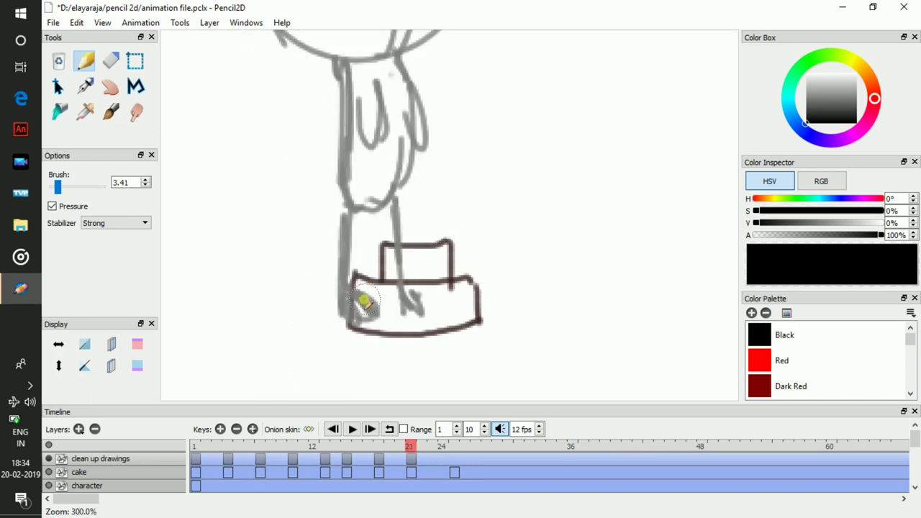
# - Ink both legs with clawed feet, the upright body outline and both arms on frame 21
pyautogui.moveTo(365, 304); pyautogui.dragTo(365, 218)
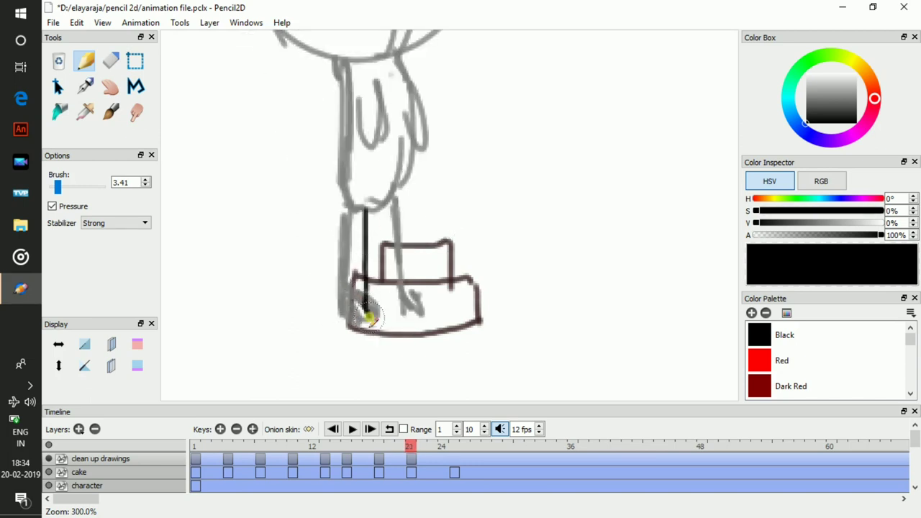
pyautogui.moveTo(365, 311)
pyautogui.mouseDown()
pyautogui.moveTo(394, 326)
pyautogui.moveTo(400, 320)
pyautogui.moveTo(392, 314)
pyautogui.moveTo(401, 311)
pyautogui.moveTo(364, 301)
pyautogui.mouseUp()
pyautogui.press(',')
pyautogui.press('.')
pyautogui.moveTo(401, 297)
pyautogui.mouseDown()
pyautogui.moveTo(395, 199)
pyautogui.moveTo(407, 314)
pyautogui.moveTo(440, 312)
pyautogui.moveTo(400, 288)
pyautogui.mouseUp()
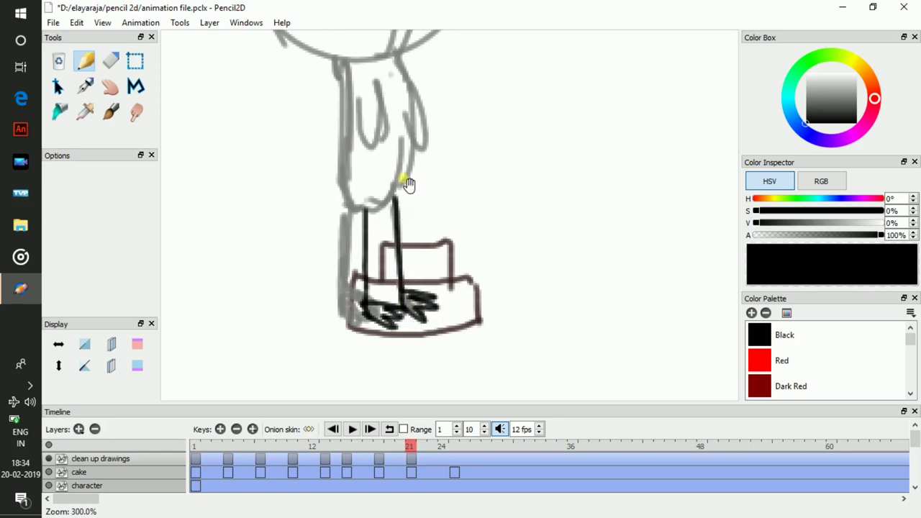
pyautogui.moveTo(400, 156); pyautogui.dragTo(396, 224)
pyautogui.moveTo(344, 255)
pyautogui.mouseDown()
pyautogui.moveTo(375, 286)
pyautogui.moveTo(409, 227)
pyautogui.moveTo(401, 123)
pyautogui.moveTo(341, 212)
pyautogui.moveTo(345, 137)
pyautogui.moveTo(364, 192)
pyautogui.moveTo(366, 252)
pyautogui.moveTo(373, 190)
pyautogui.moveTo(418, 221)
pyautogui.moveTo(416, 327)
pyautogui.mouseUp()
# - Ink the crest, the beak and both black-filled eyes with white highlights on frame 21
pyautogui.moveTo(387, 219)
pyautogui.mouseDown()
pyautogui.moveTo(339, 214)
pyautogui.moveTo(344, 161)
pyautogui.moveTo(377, 167)
pyautogui.moveTo(381, 225)
pyautogui.moveTo(370, 199)
pyautogui.moveTo(387, 209)
pyautogui.moveTo(344, 221)
pyautogui.moveTo(356, 216)
pyautogui.moveTo(334, 183)
pyautogui.moveTo(358, 189)
pyautogui.moveTo(362, 173)
pyautogui.moveTo(379, 186)
pyautogui.moveTo(380, 174)
pyautogui.moveTo(399, 210)
pyautogui.moveTo(377, 187)
pyautogui.moveTo(353, 191)
pyautogui.moveTo(356, 209)
pyautogui.moveTo(368, 159)
pyautogui.mouseUp()
pyautogui.moveTo(344, 68)
pyautogui.mouseDown()
pyautogui.moveTo(346, 94)
pyautogui.moveTo(403, 128)
pyautogui.mouseUp()
pyautogui.moveTo(401, 174); pyautogui.dragTo(350, 115)
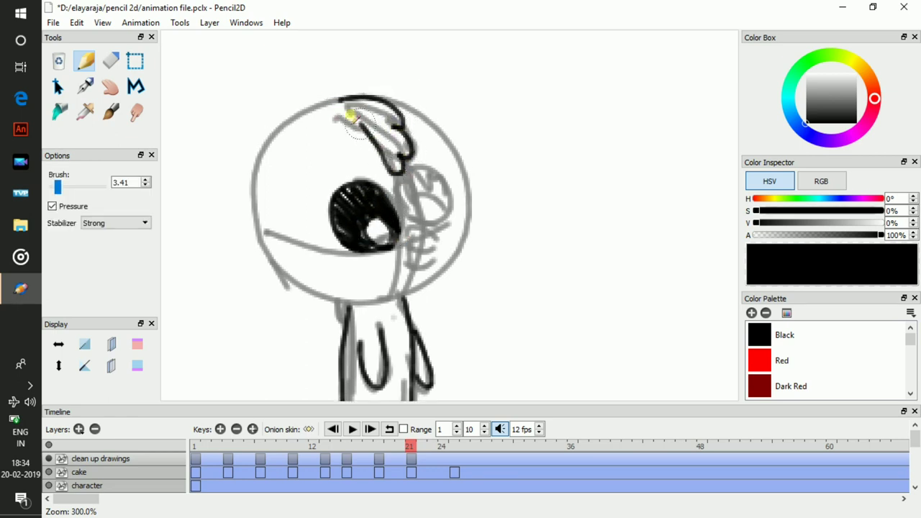
pyautogui.moveTo(427, 179)
pyautogui.mouseDown()
pyautogui.moveTo(406, 144)
pyautogui.moveTo(422, 191)
pyautogui.moveTo(395, 163)
pyautogui.moveTo(431, 157)
pyautogui.moveTo(429, 197)
pyautogui.moveTo(403, 154)
pyautogui.moveTo(410, 165)
pyautogui.moveTo(421, 150)
pyautogui.moveTo(426, 163)
pyautogui.mouseUp()
pyautogui.moveTo(395, 236)
pyautogui.mouseDown()
pyautogui.moveTo(388, 214)
pyautogui.moveTo(409, 200)
pyautogui.moveTo(382, 175)
pyautogui.moveTo(357, 177)
pyautogui.mouseUp()
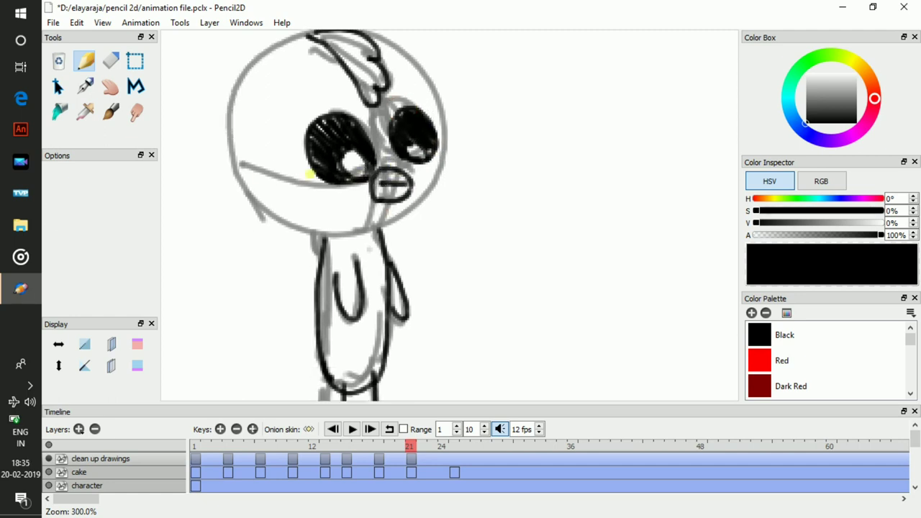
# - Ink the round head outline on frame 21 along the rough sketch
pyautogui.moveTo(243, 183)
pyautogui.mouseDown()
pyautogui.moveTo(292, 225)
pyautogui.moveTo(324, 234)
pyautogui.moveTo(366, 228)
pyautogui.moveTo(431, 191)
pyautogui.moveTo(444, 141)
pyautogui.mouseUp()
pyautogui.hotkey('ctrl', 'z')
pyautogui.moveTo(239, 183)
pyautogui.mouseDown()
pyautogui.moveTo(301, 229)
pyautogui.moveTo(348, 231)
pyautogui.moveTo(406, 212)
pyautogui.moveTo(444, 136)
pyautogui.mouseUp()
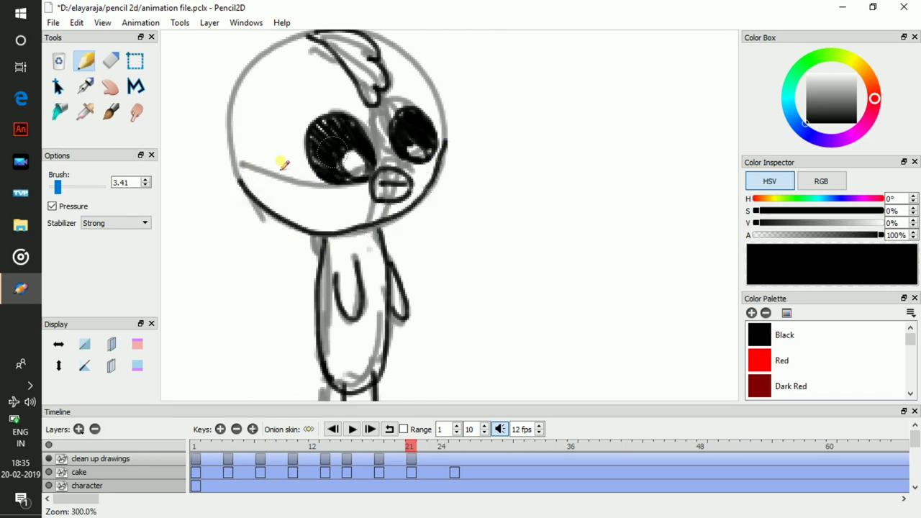
pyautogui.moveTo(244, 184)
pyautogui.mouseDown()
pyautogui.moveTo(230, 146)
pyautogui.moveTo(246, 70)
pyautogui.moveTo(281, 44)
pyautogui.moveTo(328, 31)
pyautogui.moveTo(375, 33)
pyautogui.moveTo(411, 55)
pyautogui.moveTo(443, 138)
pyautogui.moveTo(414, 219)
pyautogui.moveTo(326, 240)
pyautogui.mouseUp()
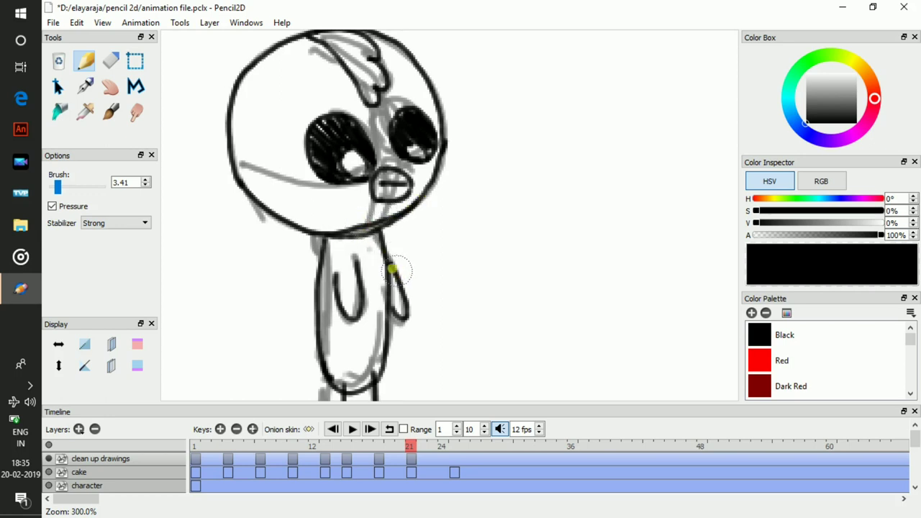
# - Erase the doubled line at the bottom of the head on frame 21 and redraw the chin as one clean curve
pyautogui.press('e')
pyautogui.moveTo(337, 227); pyautogui.dragTo(385, 224)
pyautogui.press('n')
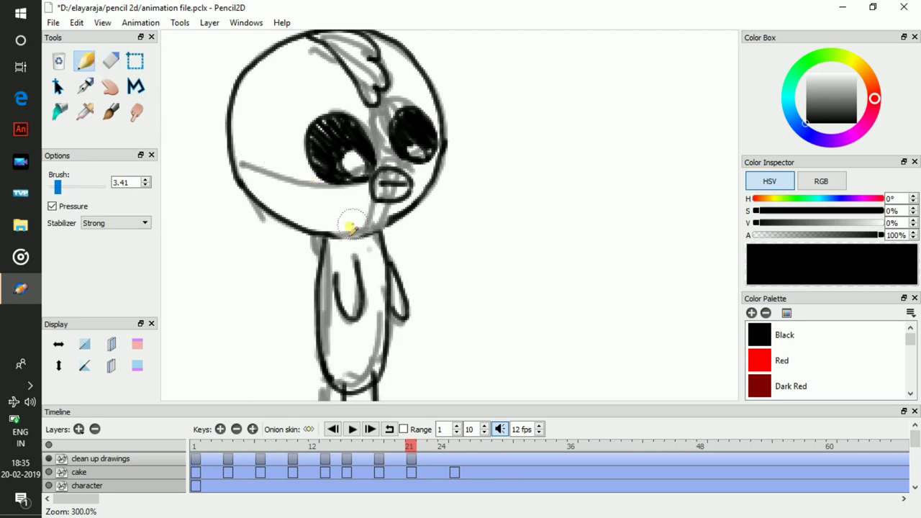
pyautogui.moveTo(332, 236); pyautogui.dragTo(390, 222)
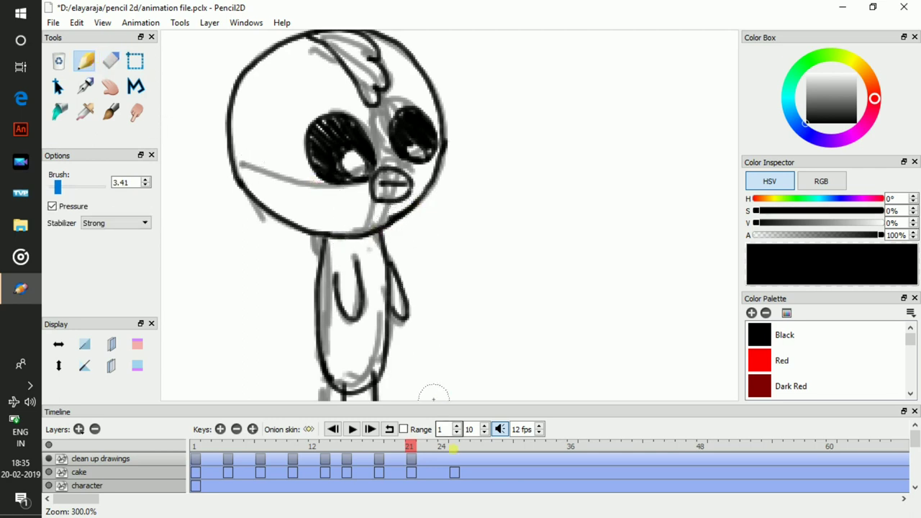
# - Add a keyframe at frame 25 on the clean up drawings layer and ink the round head outline
pyautogui.click(452, 447)
pyautogui.click(223, 428)
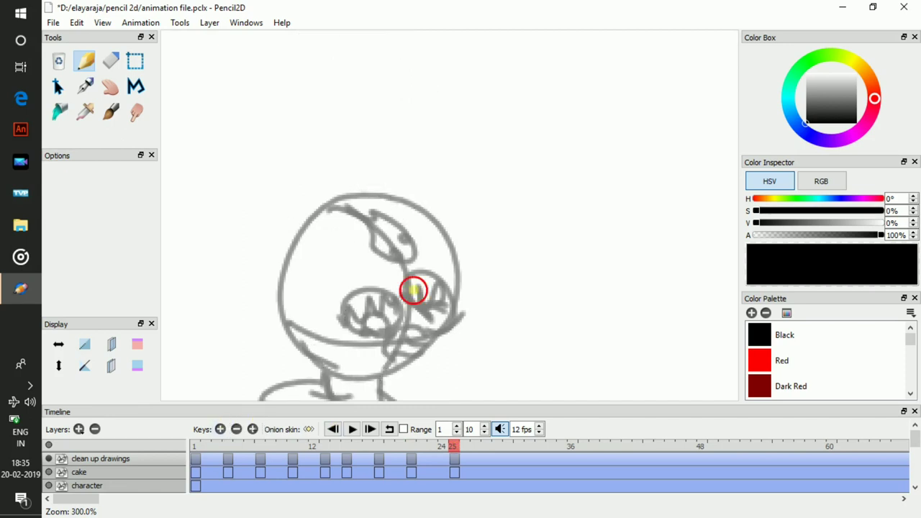
pyautogui.moveTo(413, 290); pyautogui.dragTo(395, 177)
pyautogui.moveTo(380, 263)
pyautogui.mouseDown()
pyautogui.moveTo(310, 252)
pyautogui.moveTo(279, 206)
pyautogui.moveTo(281, 131)
pyautogui.moveTo(395, 90)
pyautogui.moveTo(439, 141)
pyautogui.moveTo(392, 253)
pyautogui.moveTo(307, 256)
pyautogui.moveTo(266, 142)
pyautogui.moveTo(372, 92)
pyautogui.moveTo(440, 197)
pyautogui.moveTo(372, 268)
pyautogui.mouseUp()
pyautogui.hotkey('ctrl', 'z')
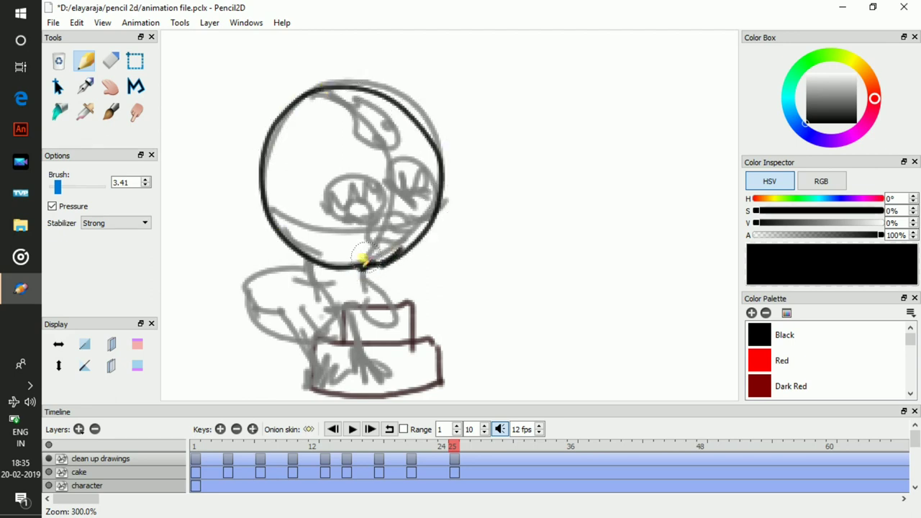
pyautogui.moveTo(319, 88)
pyautogui.mouseDown()
pyautogui.moveTo(356, 114)
pyautogui.moveTo(367, 270)
pyautogui.mouseUp()
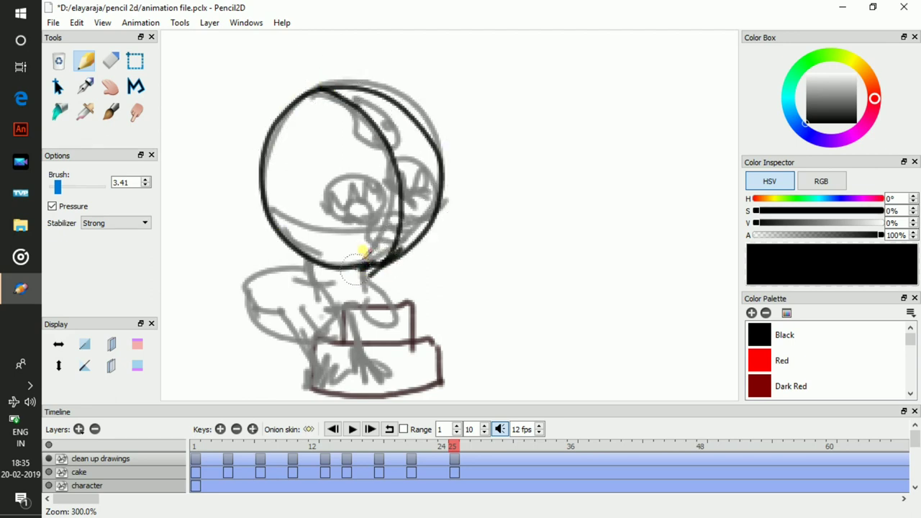
pyautogui.hotkey('ctrl', 'z')
# - Ink both eyes, filled black around white highlights, and the beak on frame 25
pyautogui.moveTo(369, 222)
pyautogui.mouseDown()
pyautogui.moveTo(323, 200)
pyautogui.moveTo(376, 181)
pyautogui.moveTo(340, 217)
pyautogui.moveTo(335, 179)
pyautogui.moveTo(378, 195)
pyautogui.moveTo(346, 190)
pyautogui.moveTo(363, 189)
pyautogui.mouseUp()
pyautogui.moveTo(417, 216)
pyautogui.mouseDown()
pyautogui.moveTo(403, 171)
pyautogui.moveTo(436, 206)
pyautogui.moveTo(425, 219)
pyautogui.moveTo(404, 186)
pyautogui.moveTo(436, 200)
pyautogui.moveTo(411, 176)
pyautogui.mouseUp()
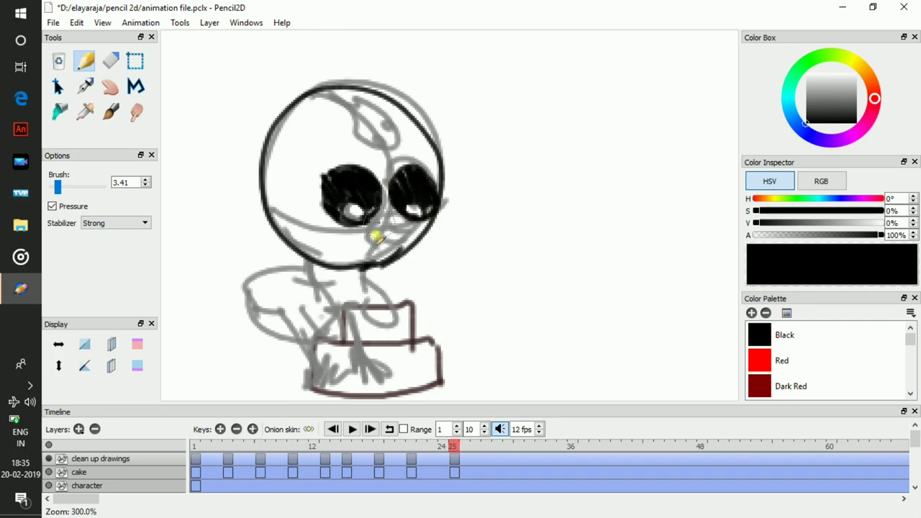
pyautogui.moveTo(398, 234)
pyautogui.mouseDown()
pyautogui.moveTo(386, 219)
pyautogui.moveTo(371, 224)
pyautogui.mouseUp()
# - Ink the neck, the crouched body outline and both arms on frame 25
pyautogui.moveTo(341, 246)
pyautogui.mouseDown()
pyautogui.moveTo(379, 205)
pyautogui.moveTo(346, 239)
pyautogui.moveTo(402, 249)
pyautogui.mouseUp()
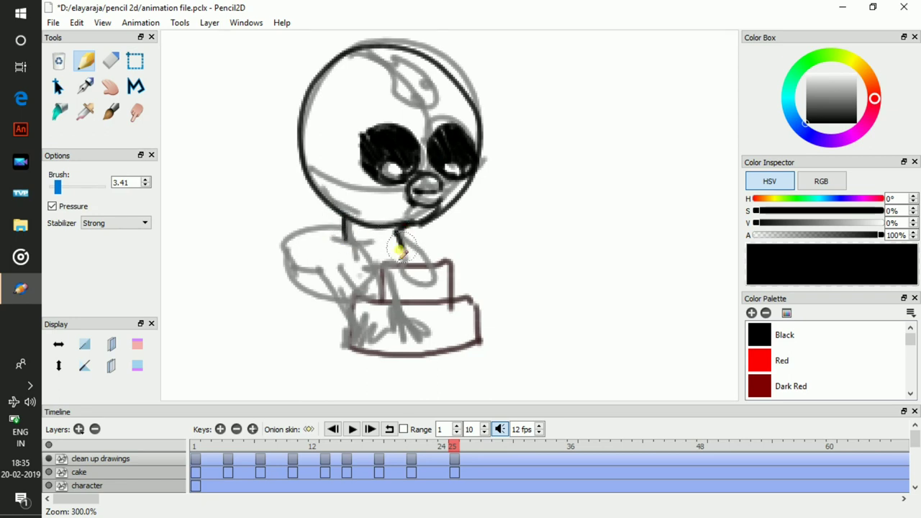
pyautogui.moveTo(296, 288)
pyautogui.mouseDown()
pyautogui.moveTo(353, 288)
pyautogui.moveTo(304, 303)
pyautogui.moveTo(297, 237)
pyautogui.moveTo(349, 233)
pyautogui.mouseUp()
pyautogui.moveTo(374, 282); pyautogui.dragTo(347, 245)
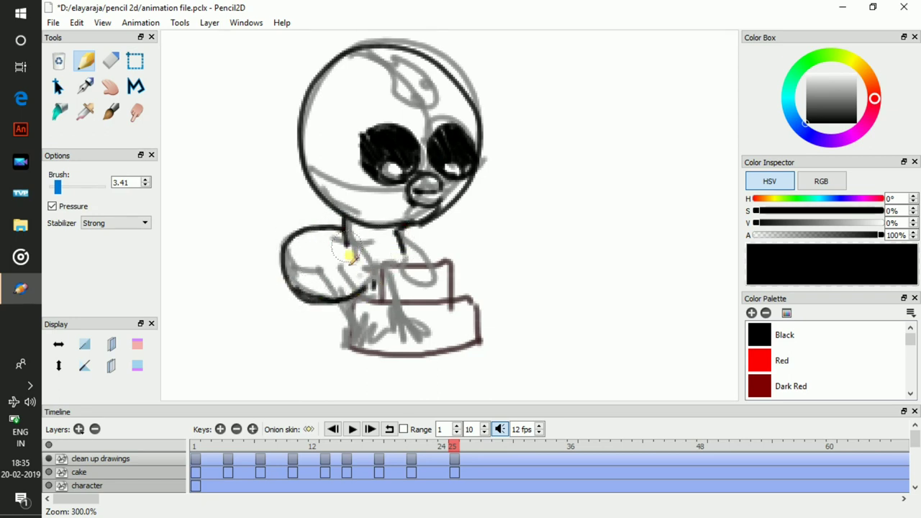
pyautogui.moveTo(430, 269)
pyautogui.mouseDown()
pyautogui.moveTo(421, 289)
pyautogui.moveTo(402, 267)
pyautogui.moveTo(401, 238)
pyautogui.mouseUp()
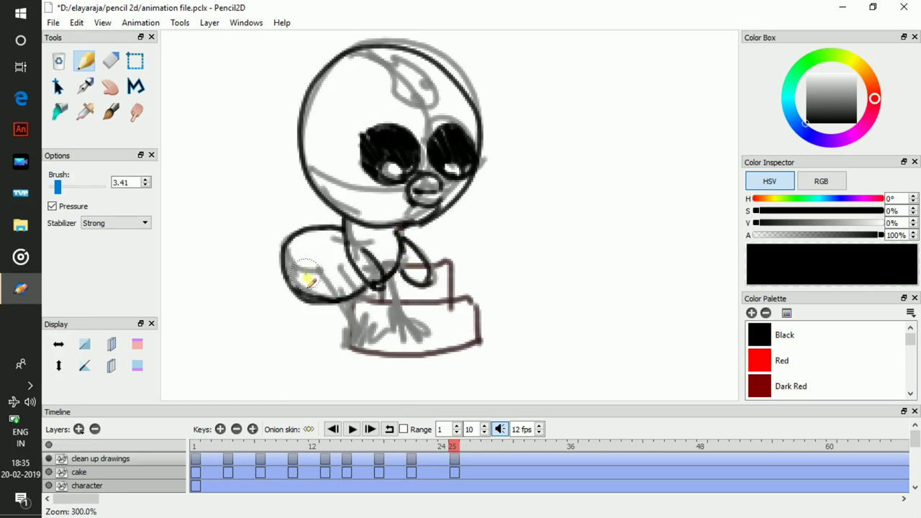
# - Ink both bent legs and their clawed feet on the cake in frame 25, checking them against the preceding frame
pyautogui.moveTo(296, 292)
pyautogui.mouseDown()
pyautogui.moveTo(313, 281)
pyautogui.moveTo(355, 329)
pyautogui.mouseUp()
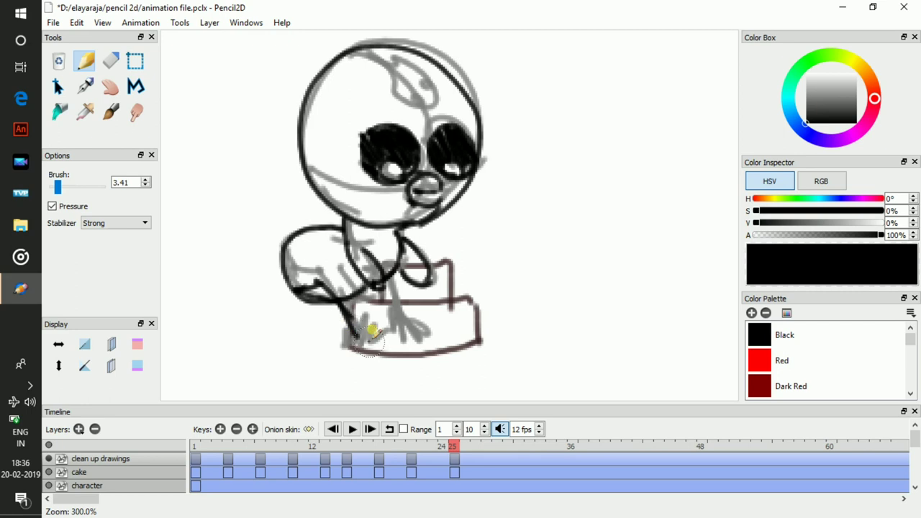
pyautogui.press('Left')
pyautogui.press('Left')
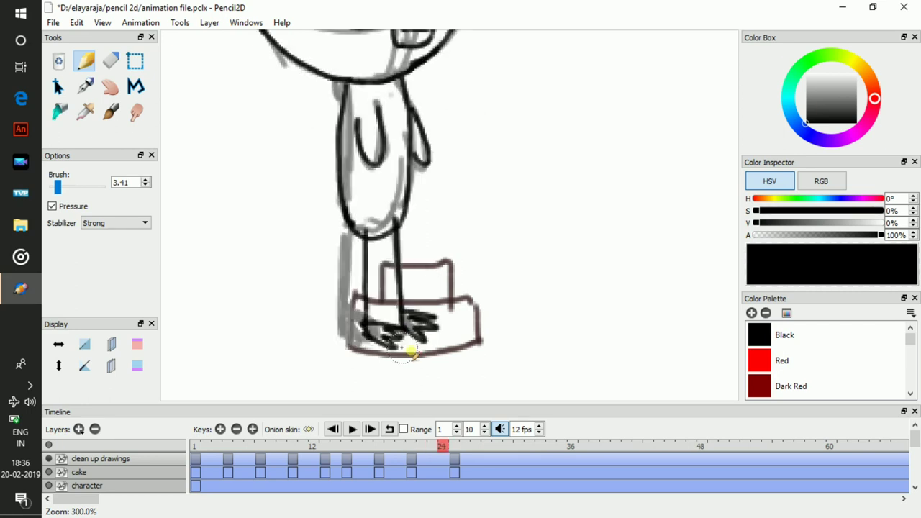
pyautogui.press('Right')
pyautogui.press('Left')
pyautogui.press('Right')
pyautogui.moveTo(358, 339)
pyautogui.mouseDown()
pyautogui.moveTo(395, 350)
pyautogui.moveTo(381, 340)
pyautogui.moveTo(396, 337)
pyautogui.moveTo(386, 321)
pyautogui.mouseUp()
pyautogui.hotkey('ctrl', 's')
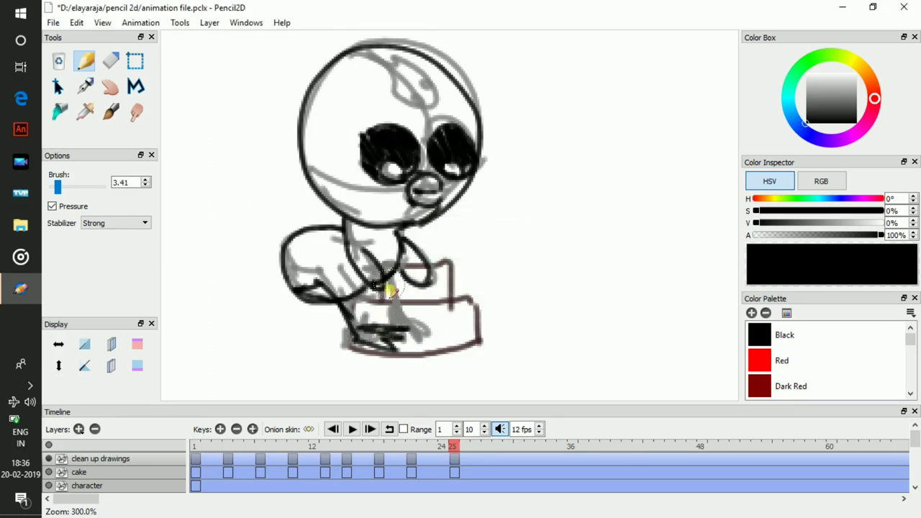
pyautogui.moveTo(391, 287); pyautogui.dragTo(417, 333)
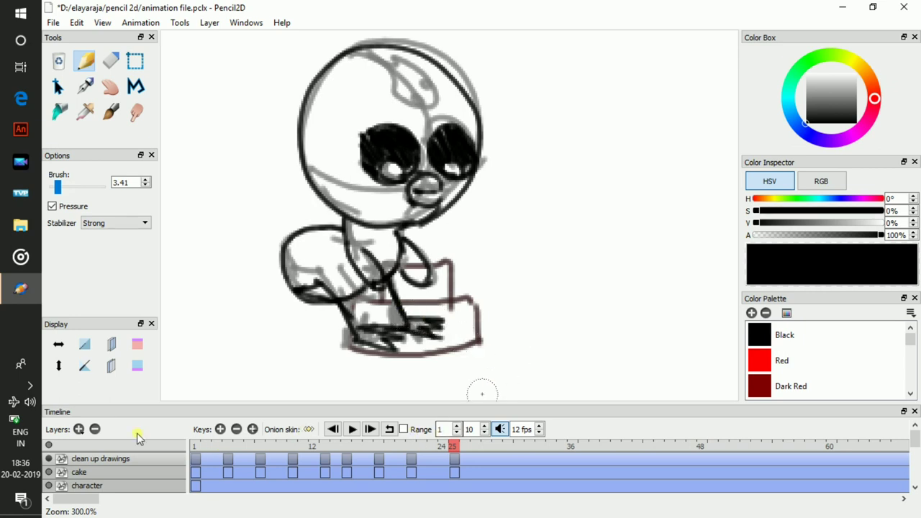
# - Hide the cake layer with the rough sketch and ink the scalloped hair tuft at the top of the head on frame 25
pyautogui.click(48, 472)
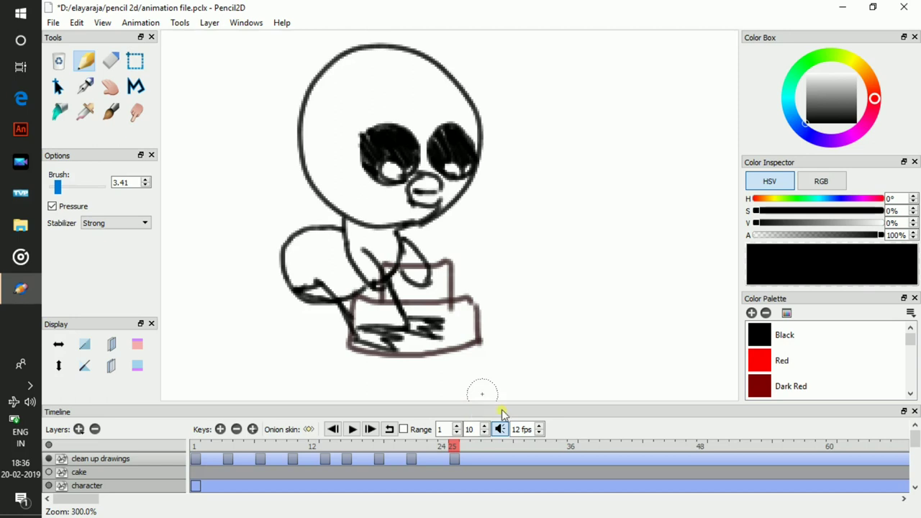
pyautogui.moveTo(375, 44)
pyautogui.mouseDown()
pyautogui.moveTo(422, 72)
pyautogui.moveTo(403, 101)
pyautogui.moveTo(367, 63)
pyautogui.mouseUp()
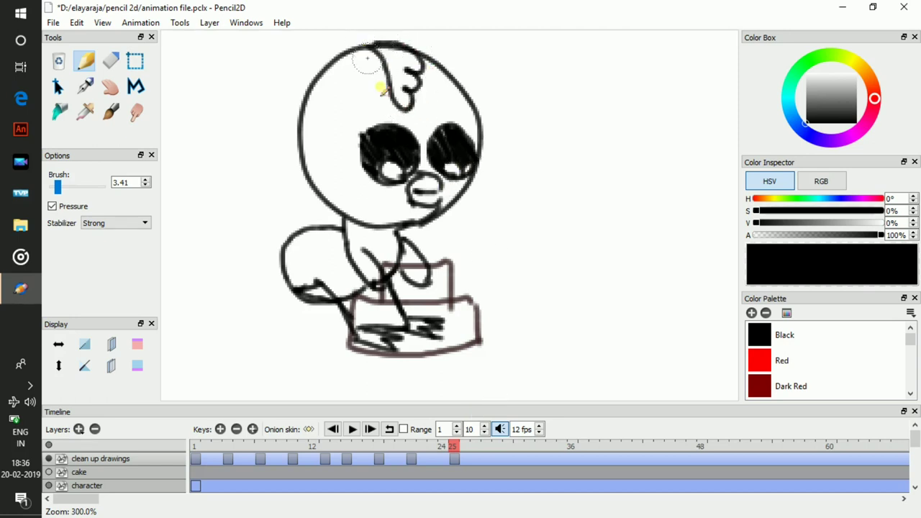
# - Play the cleaned-up animation several times with the whole canvas in view to review the leap onto the cake
pyautogui.scroll(-3, 403, 134)
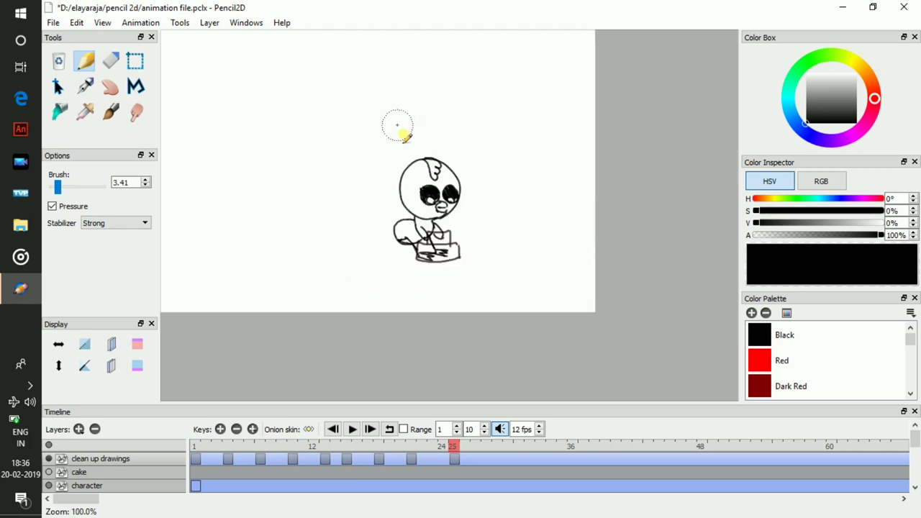
pyautogui.click(352, 434)
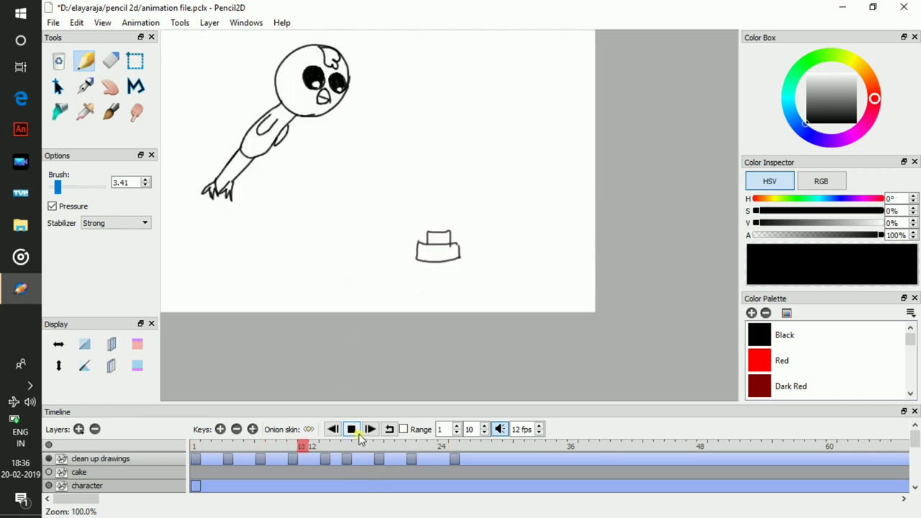
pyautogui.click(356, 434)
pyautogui.moveTo(414, 243); pyautogui.dragTo(511, 300)
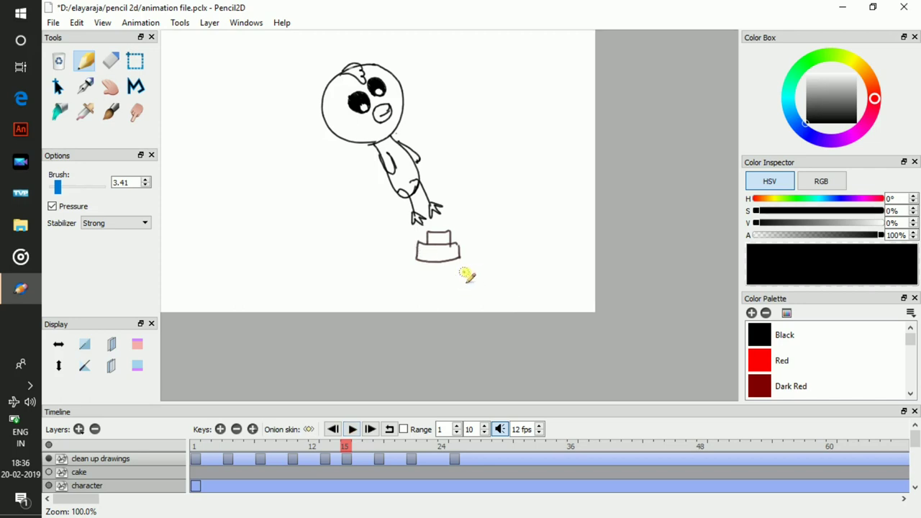
pyautogui.press('space')
pyautogui.moveTo(489, 277)
pyautogui.mouseDown()
pyautogui.moveTo(586, 331)
pyautogui.moveTo(578, 359)
pyautogui.mouseUp()
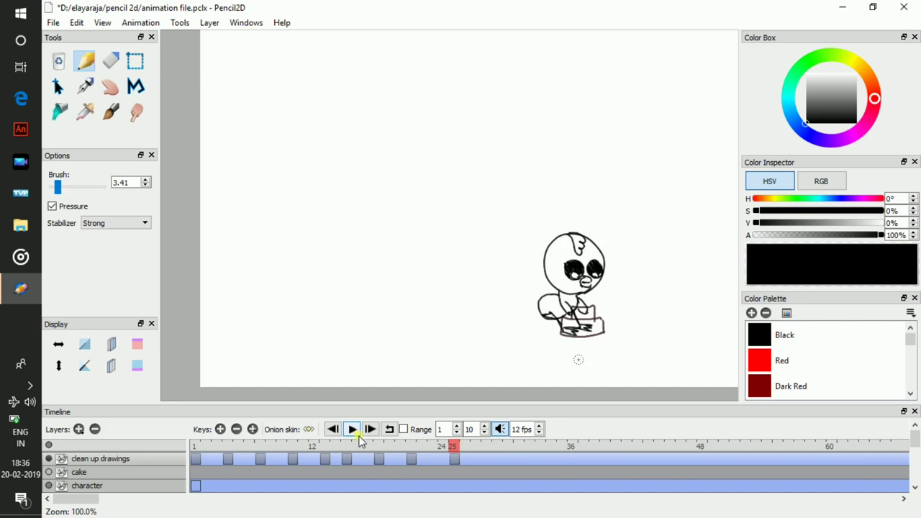
pyautogui.click(353, 431)
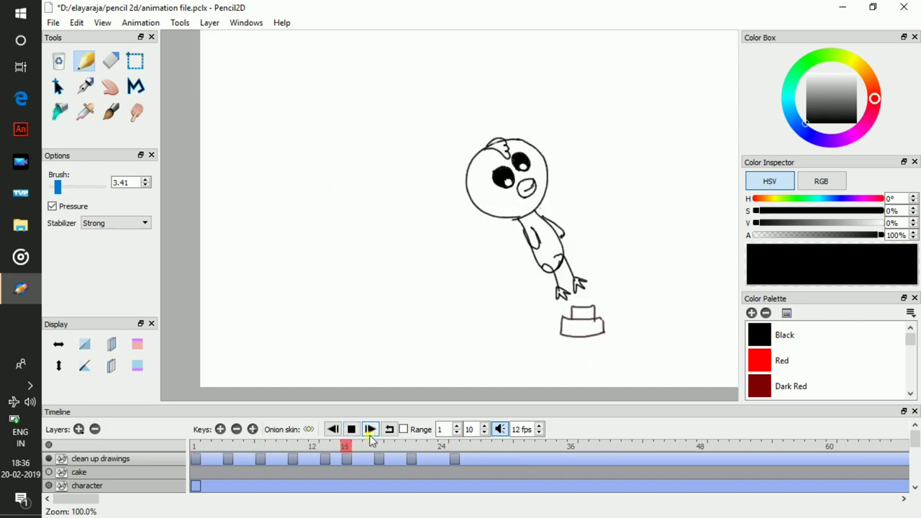
pyautogui.click(355, 429)
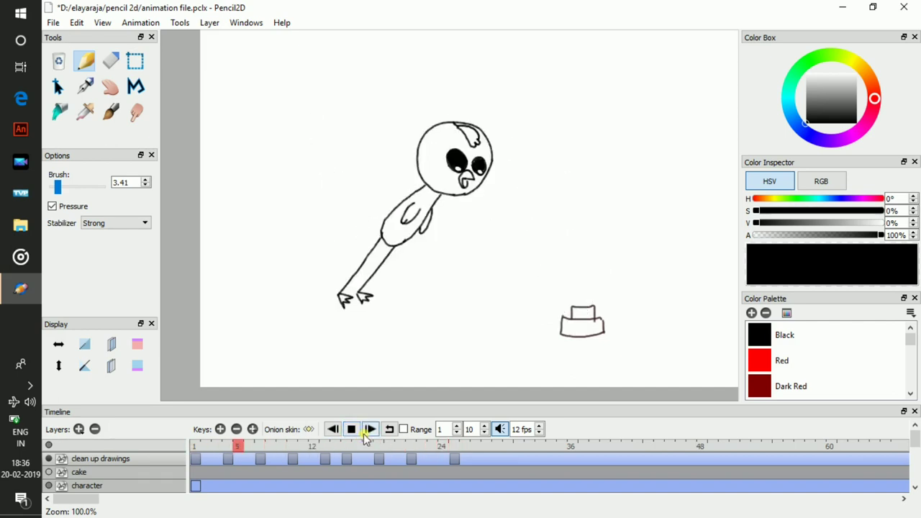
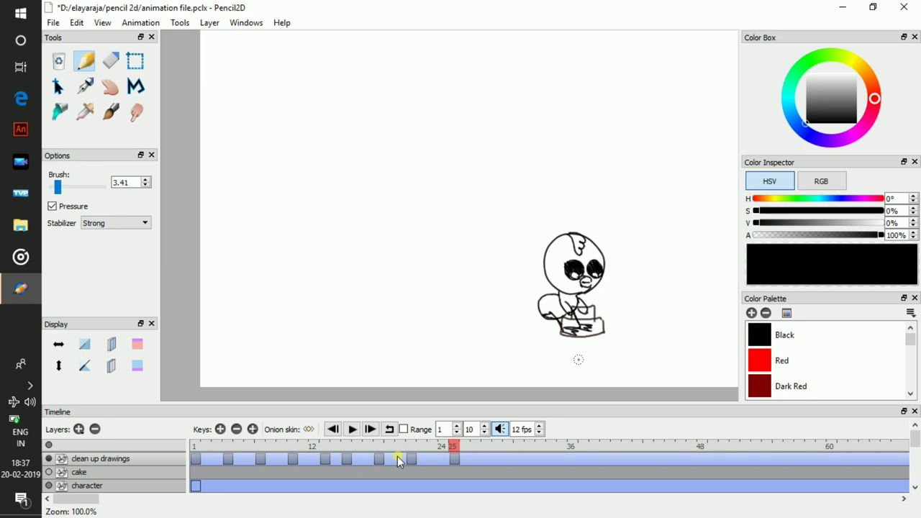
pyautogui.click(353, 431)
pyautogui.click(54, 22)
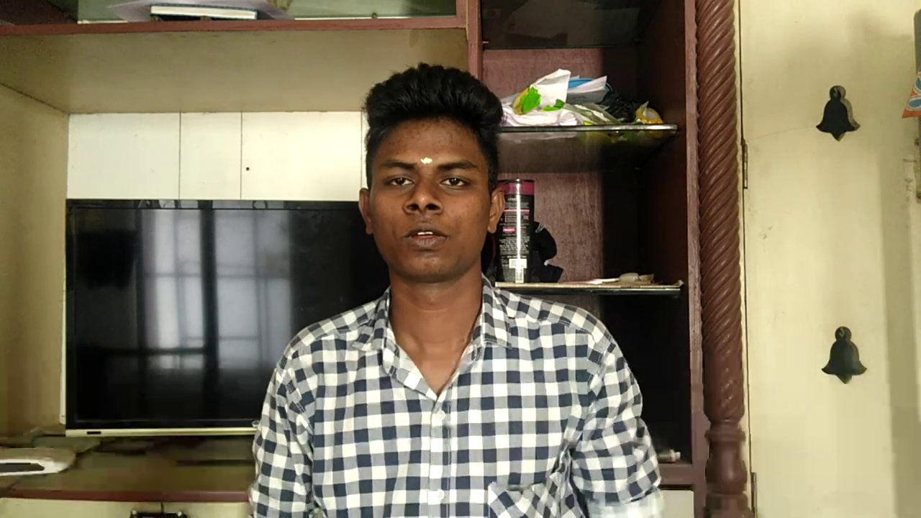